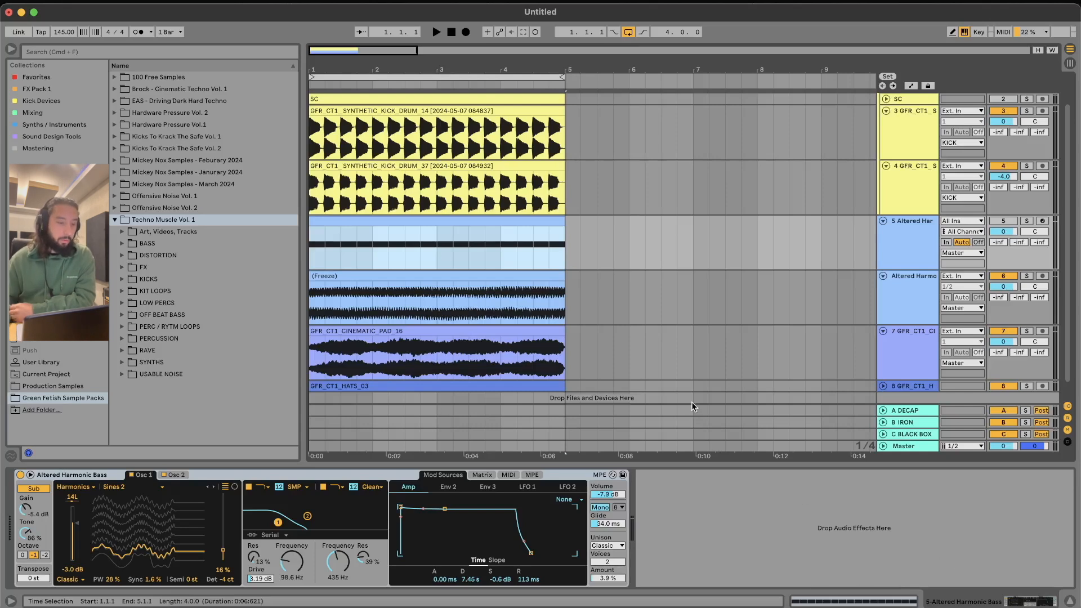
Collapse the two bass tracks and the cinematic pad track, and deactivate tracks 6, 7 and 8
click(882, 277)
click(883, 288)
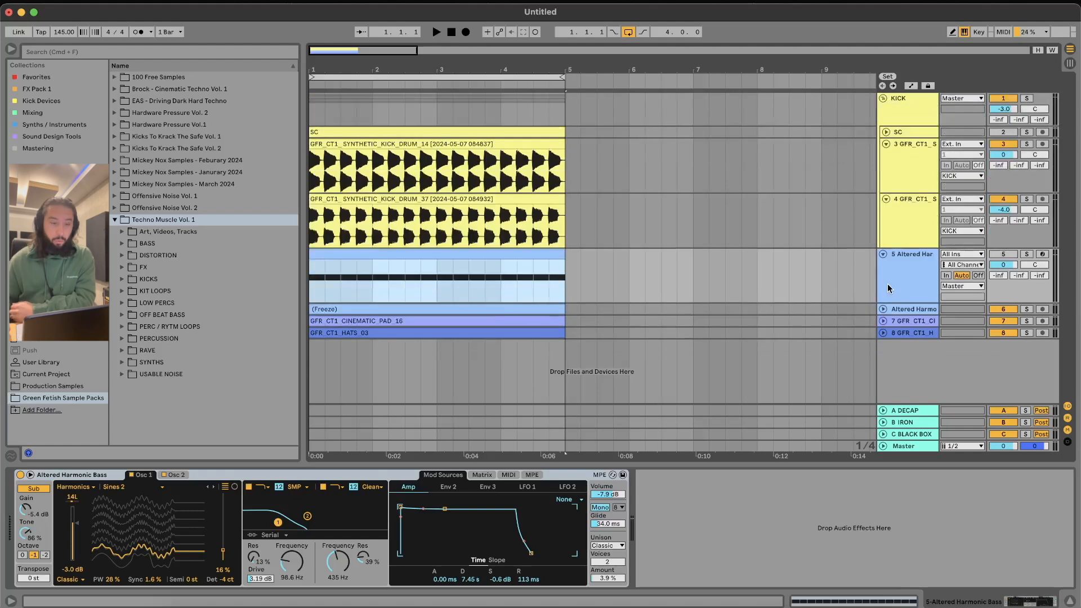
click(883, 254)
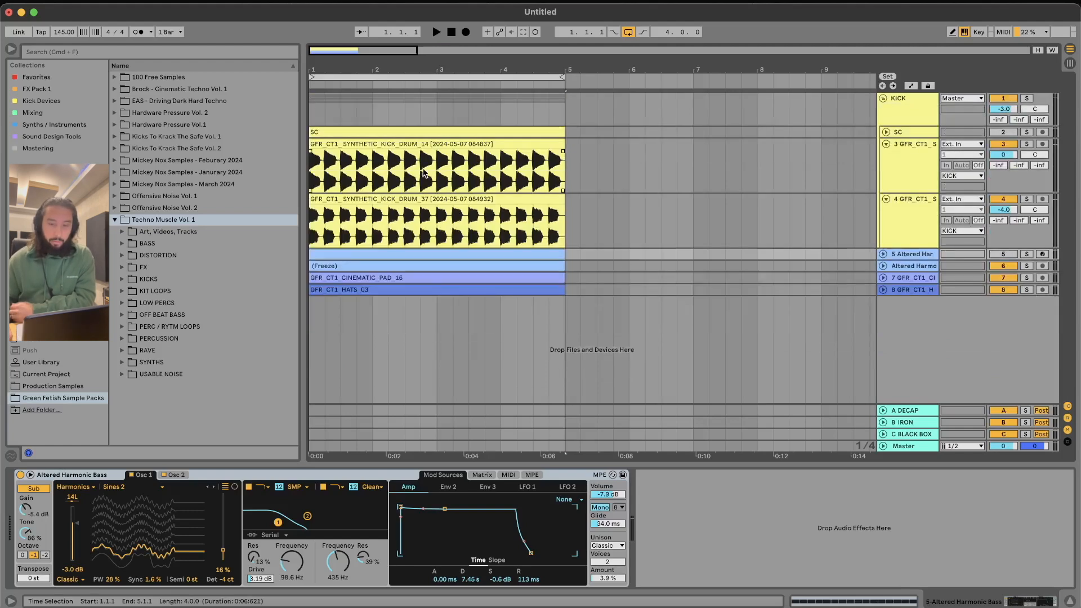
click(1003, 266)
click(1004, 278)
click(1005, 289)
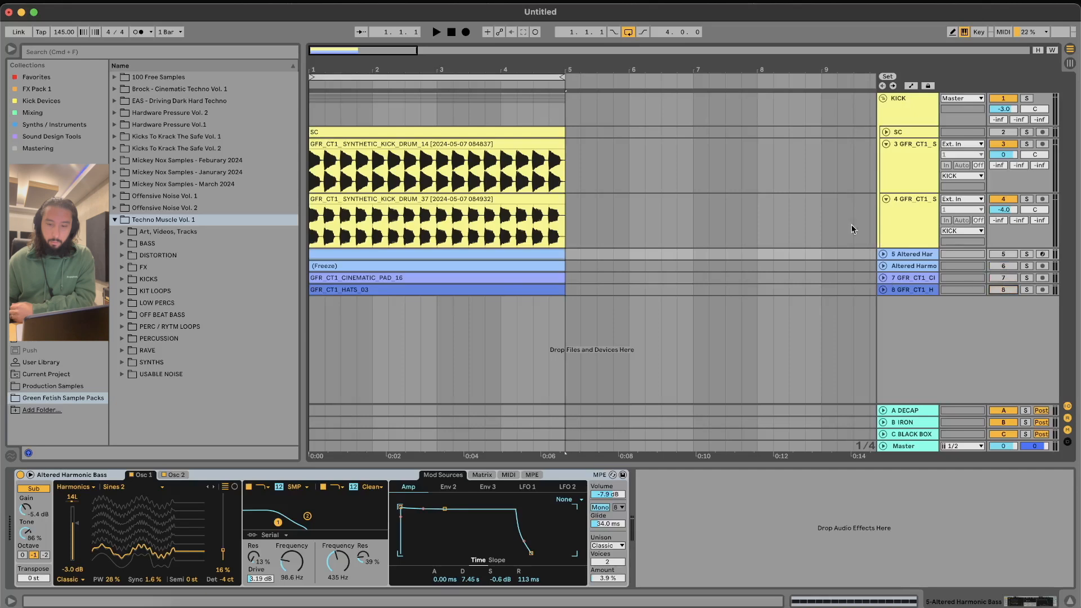
Collapse the second kick track and expand the SC track to show its clip
click(885, 199)
click(920, 166)
click(373, 154)
click(886, 133)
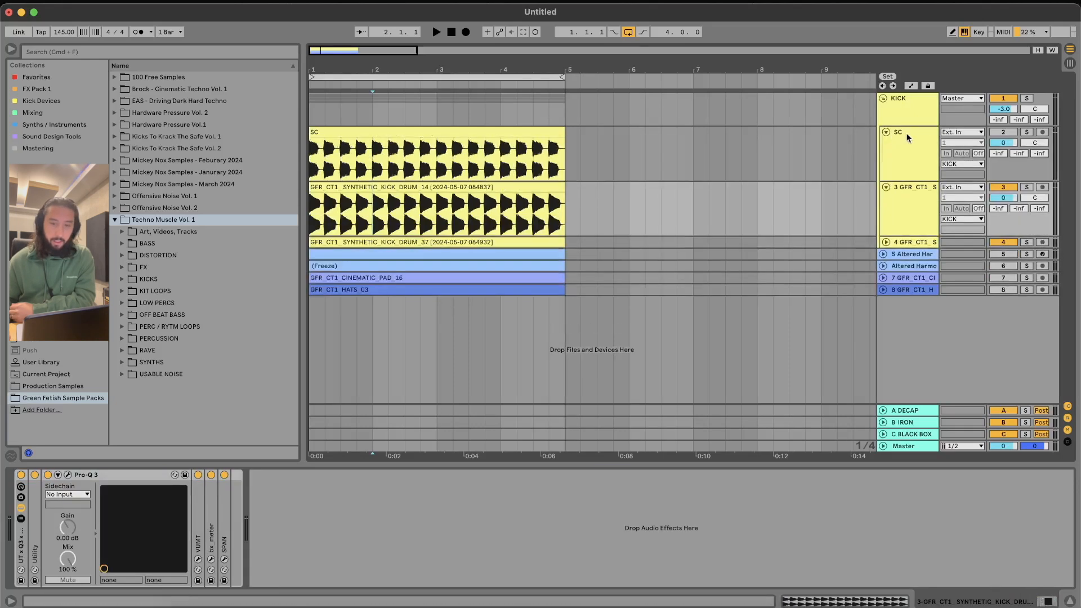
click(454, 130)
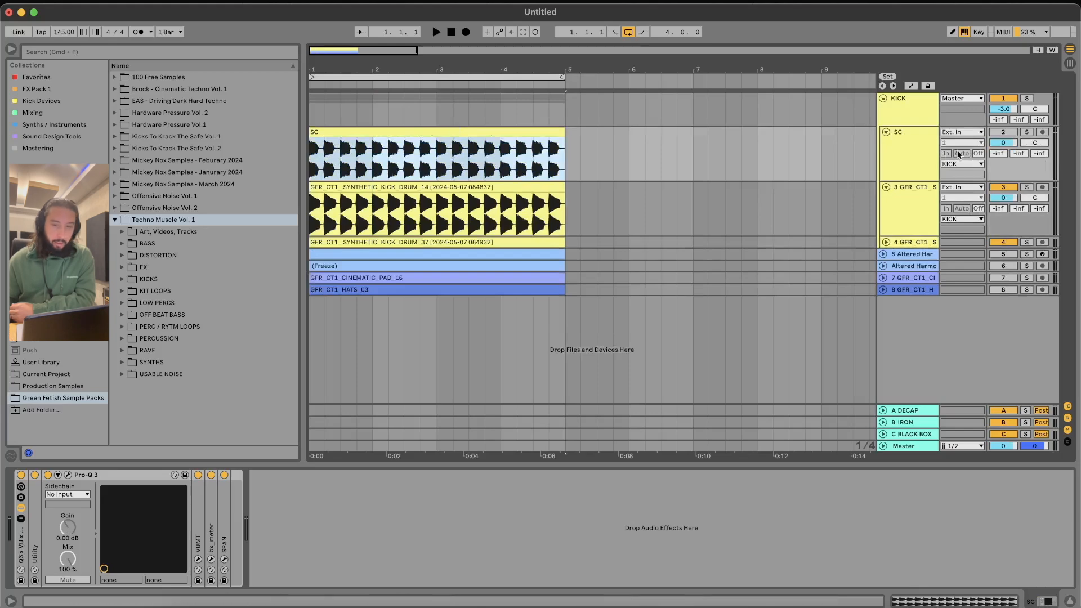
Examine the short kick hits in the SC clip and the gaps between them up close
click(325, 163)
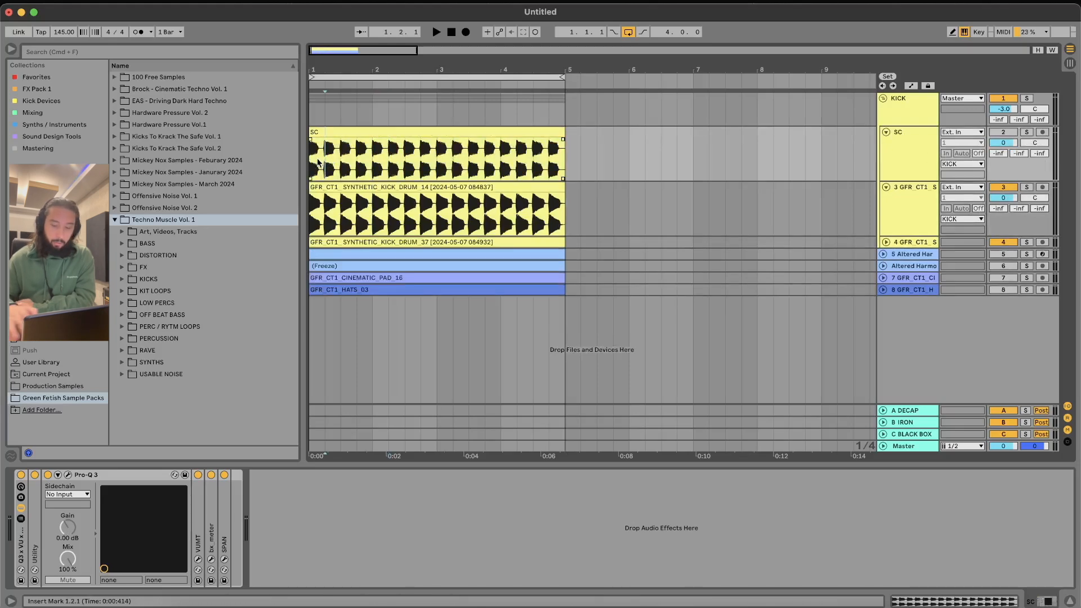
scroll(323, 162, up, 5)
scroll(323, 162, left, 1)
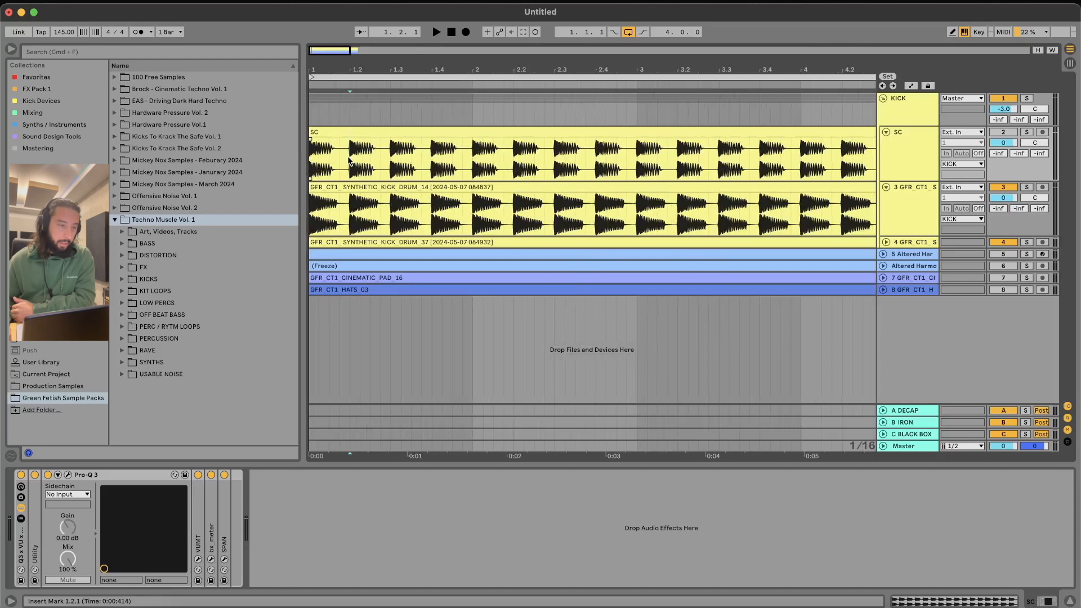
drag(349, 162, 333, 162)
click(329, 162)
drag(347, 161, 330, 163)
click(343, 152)
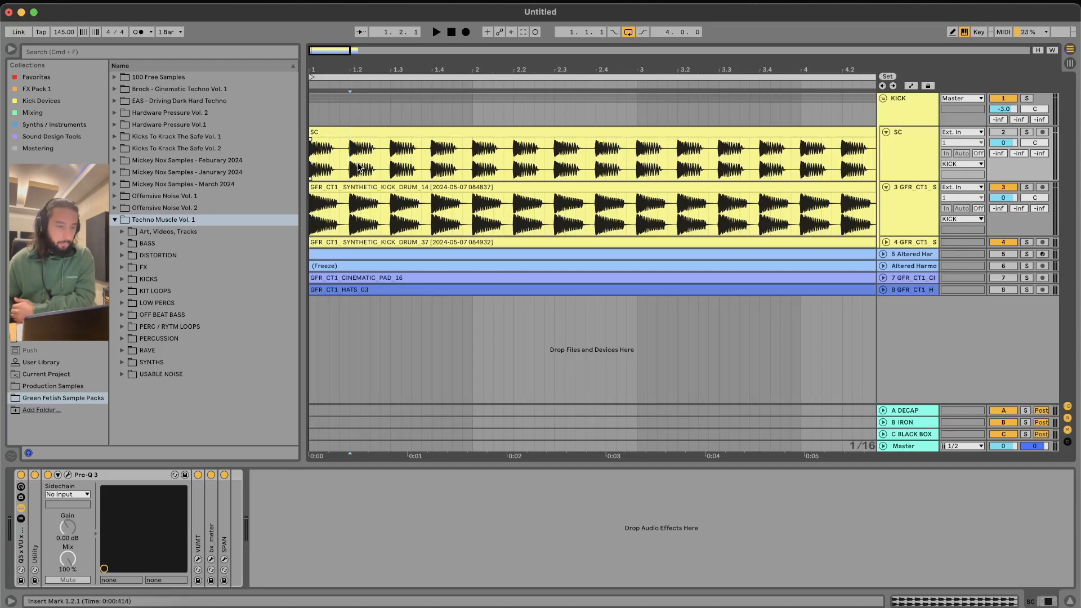
Collapse the SC track, then solo the KICK group and play it back
click(886, 133)
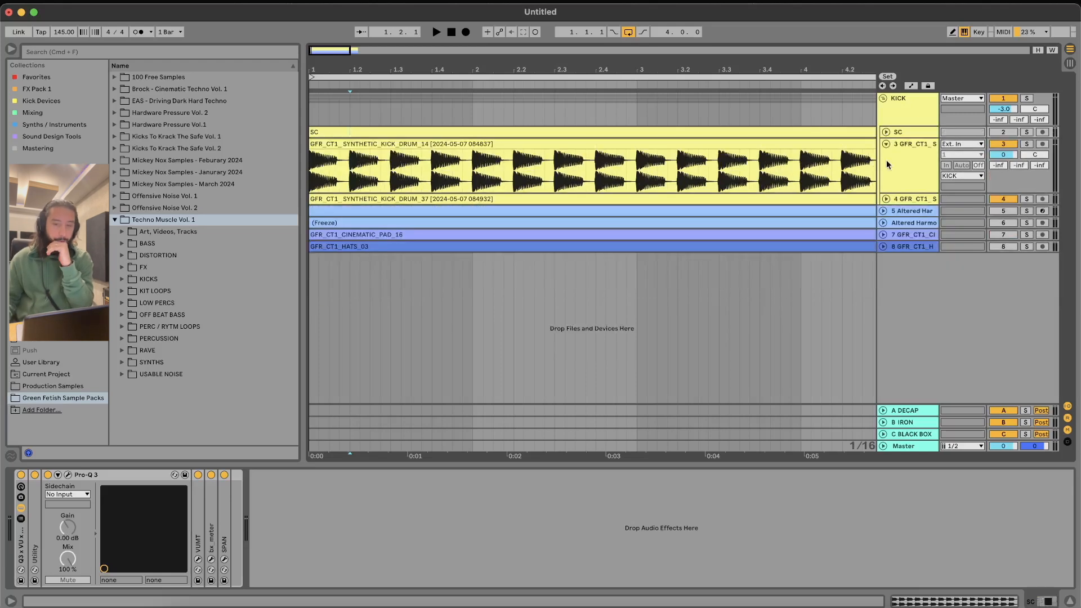
click(1026, 98)
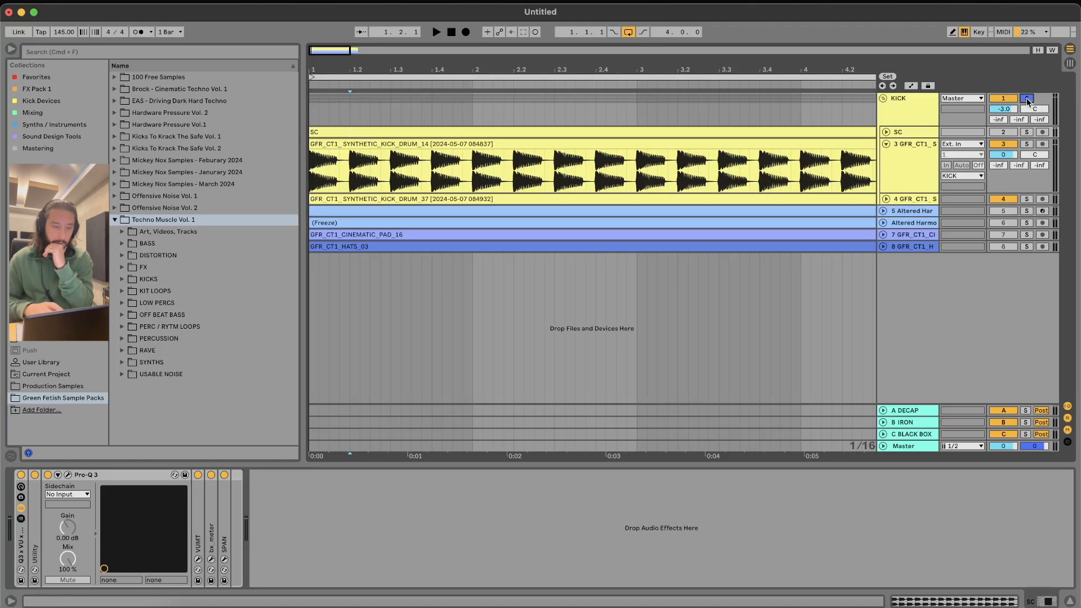
key(space)
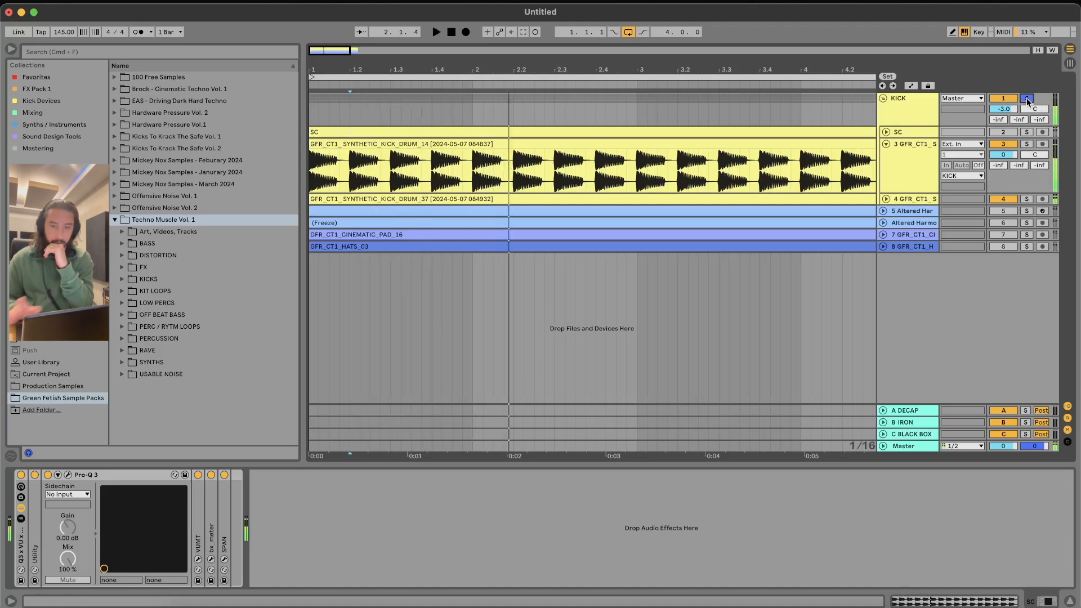
Expand the two Altered Harmonic Bass tracks and solo the MIDI bass on track 5
click(883, 211)
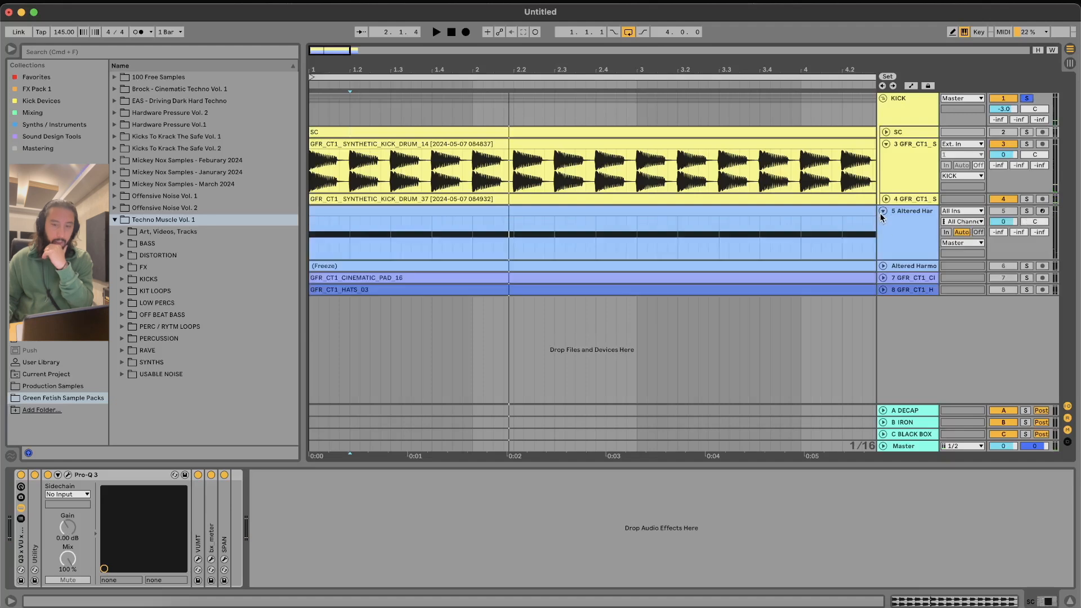
click(882, 266)
click(751, 230)
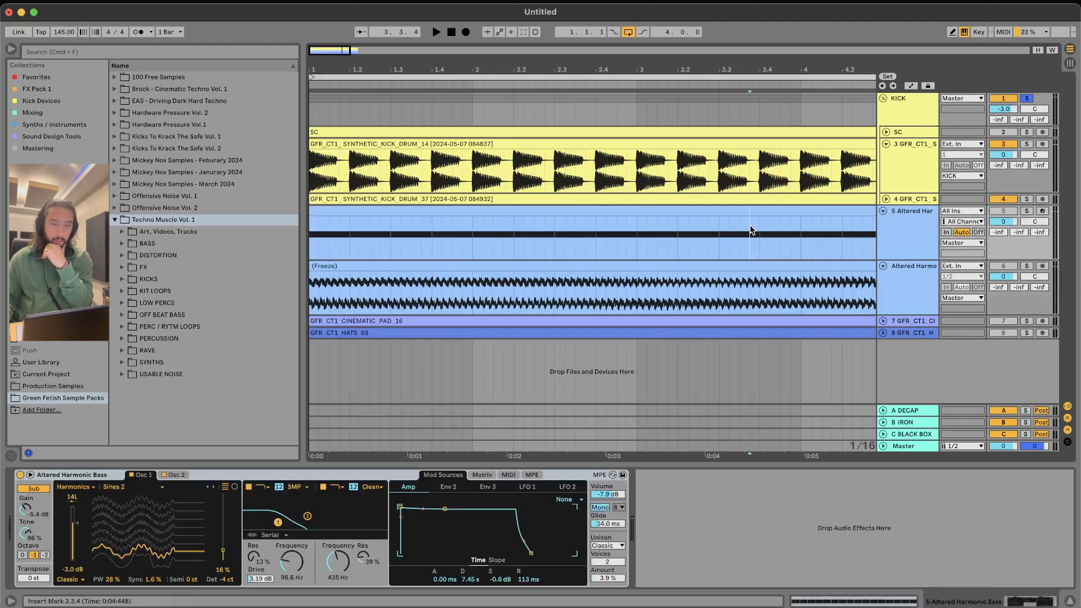
key(minus)
click(711, 214)
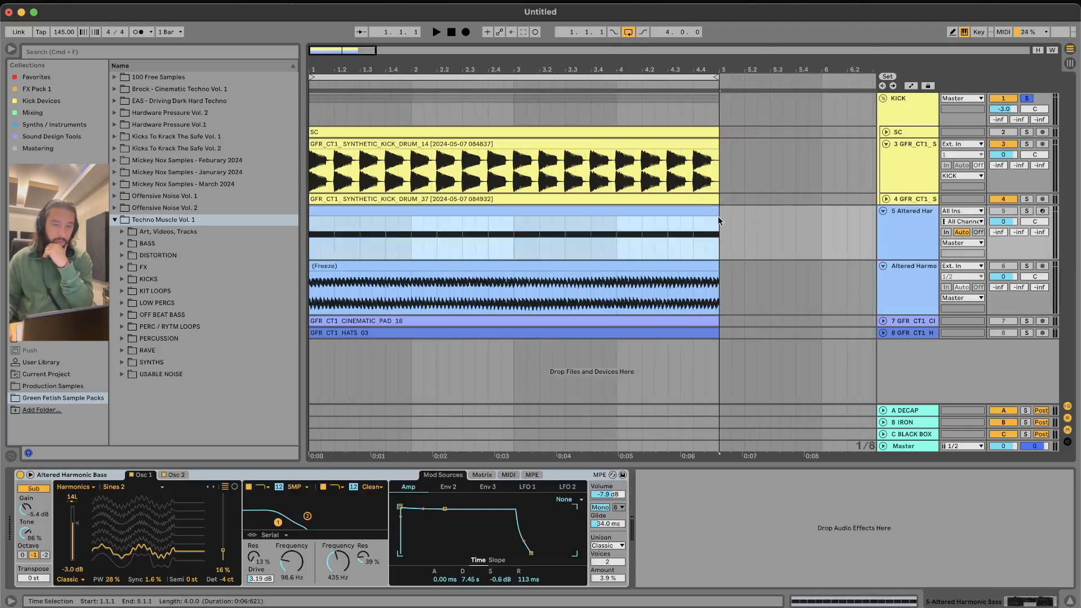
click(1027, 211)
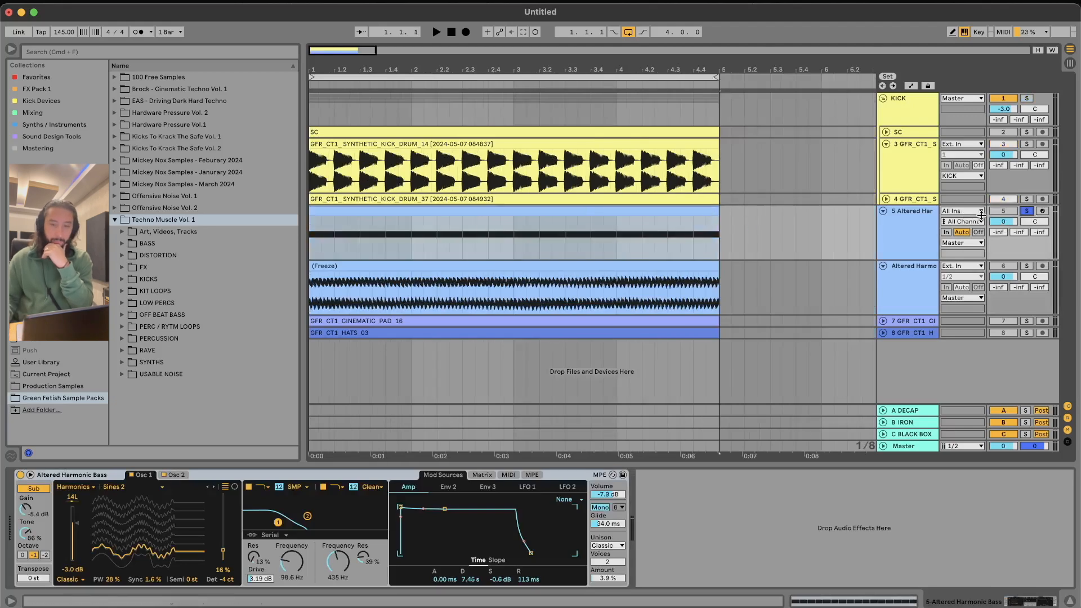
Open the bass MIDI clip on track 5 to inspect its notes and listen to it soloed
double_click(635, 214)
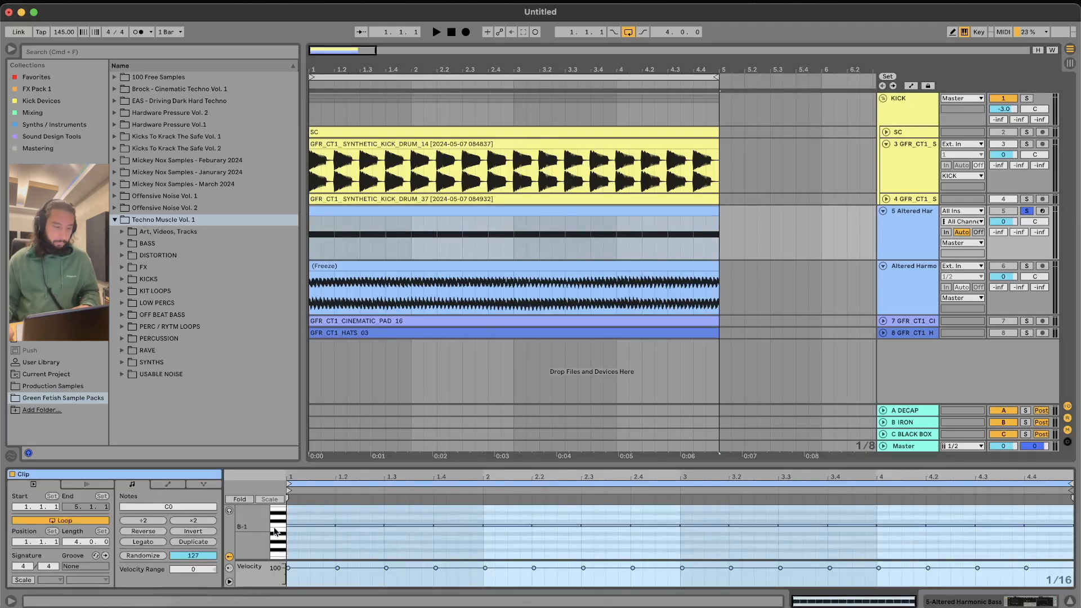
click(419, 214)
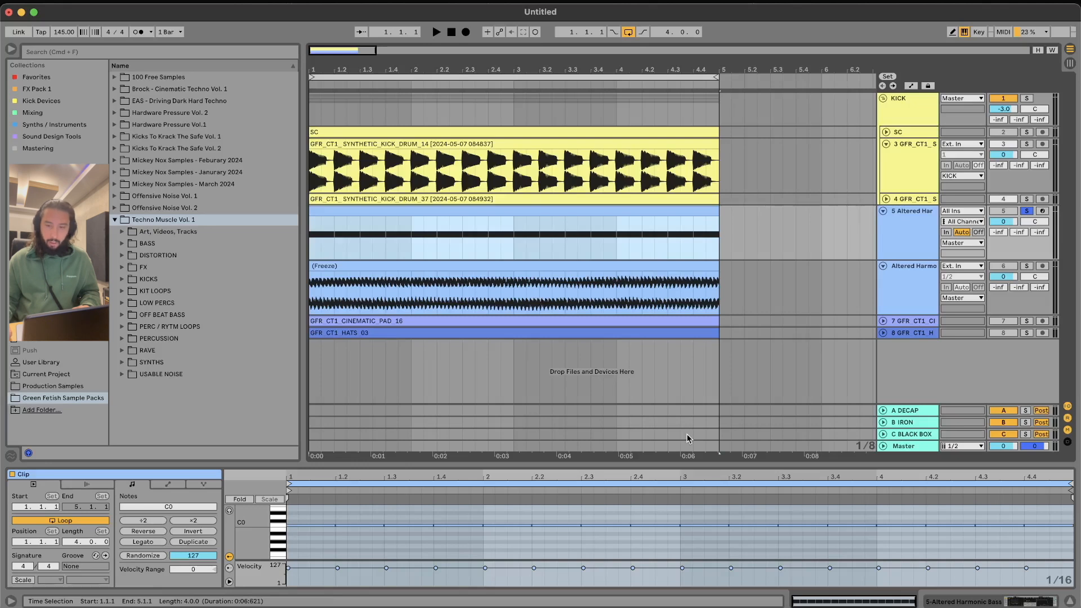
key(space)
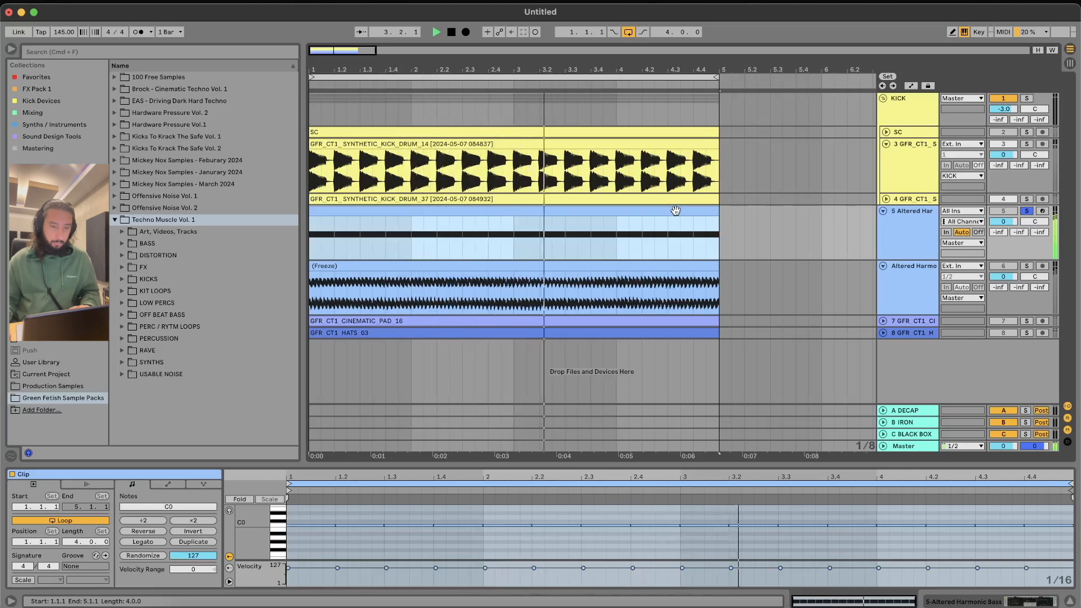
key(space)
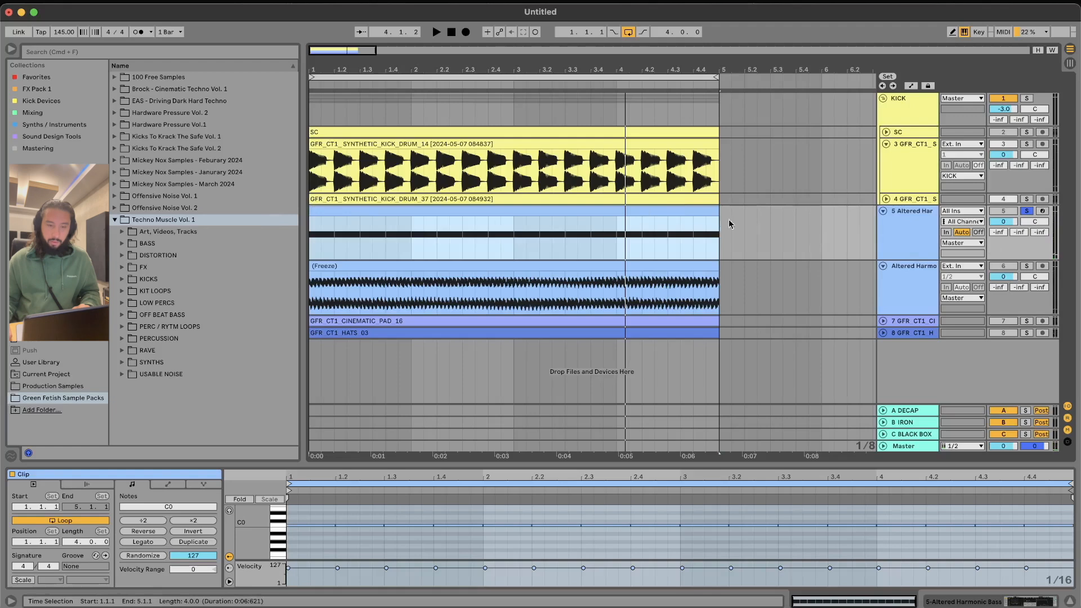
Add the Compressor audio effect after the synth on the Altered Harmonic Bass MIDI track
click(488, 222)
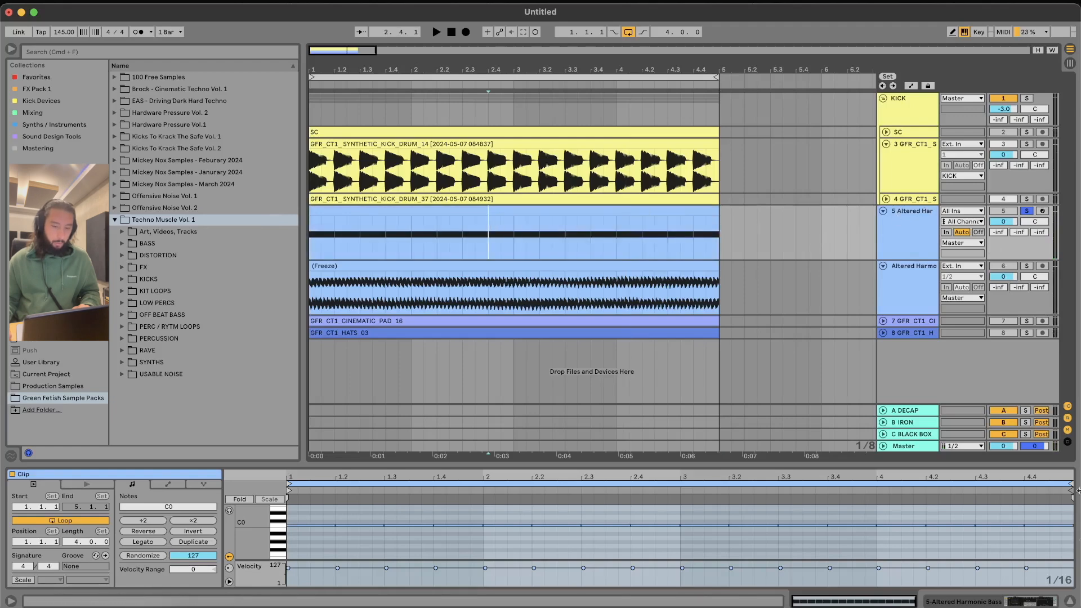
key(shift+Tab)
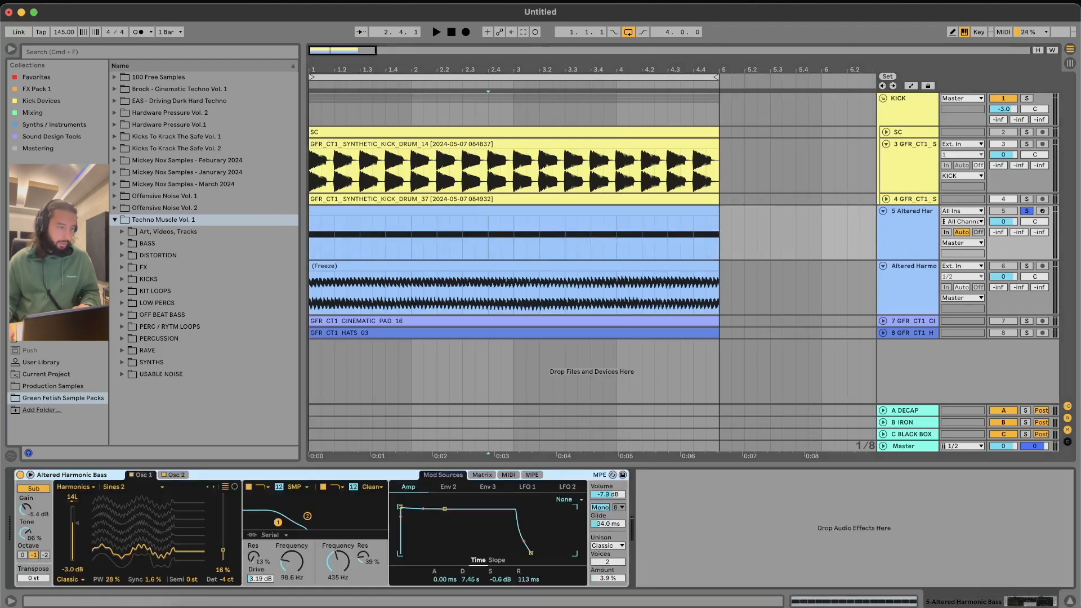
click(42, 203)
click(42, 214)
double_click(138, 197)
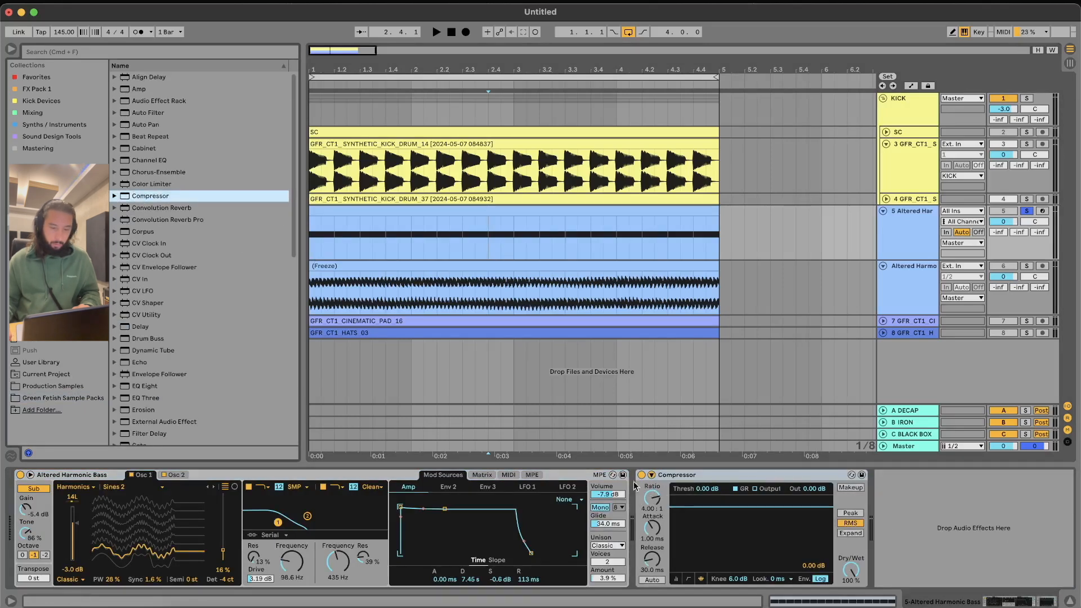
Reveal the compressor's sidechain settings, enable Sidechain and choose SC as its audio source
click(651, 475)
click(652, 476)
click(651, 476)
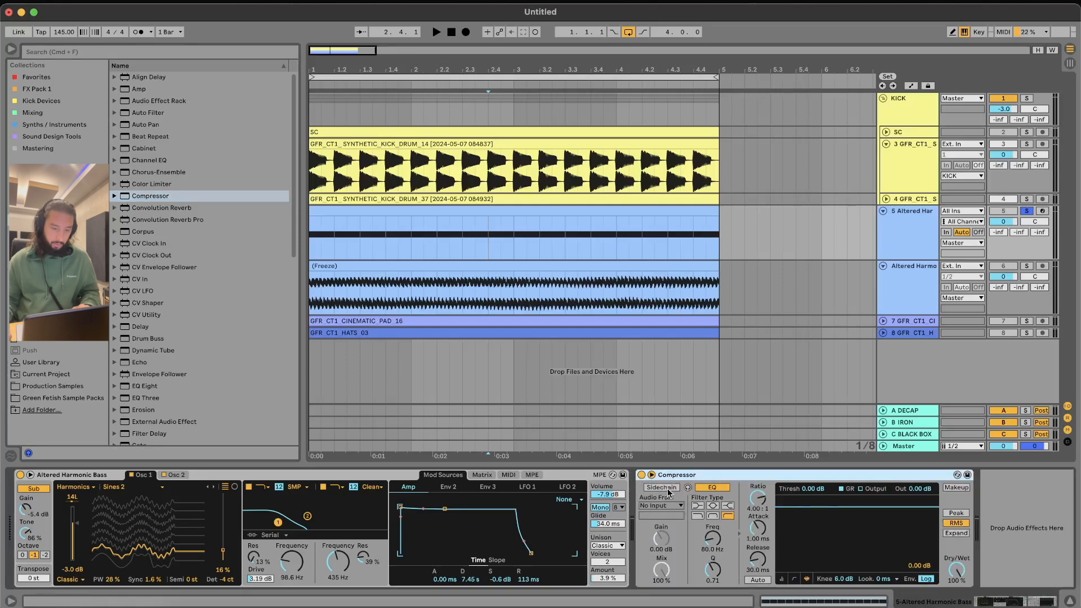
click(672, 487)
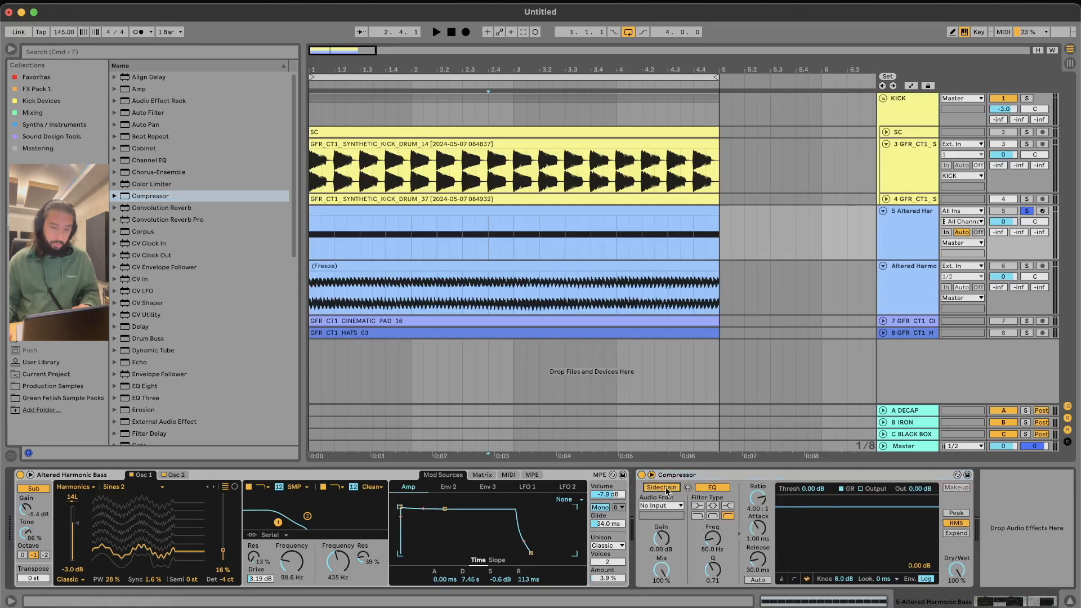
click(678, 506)
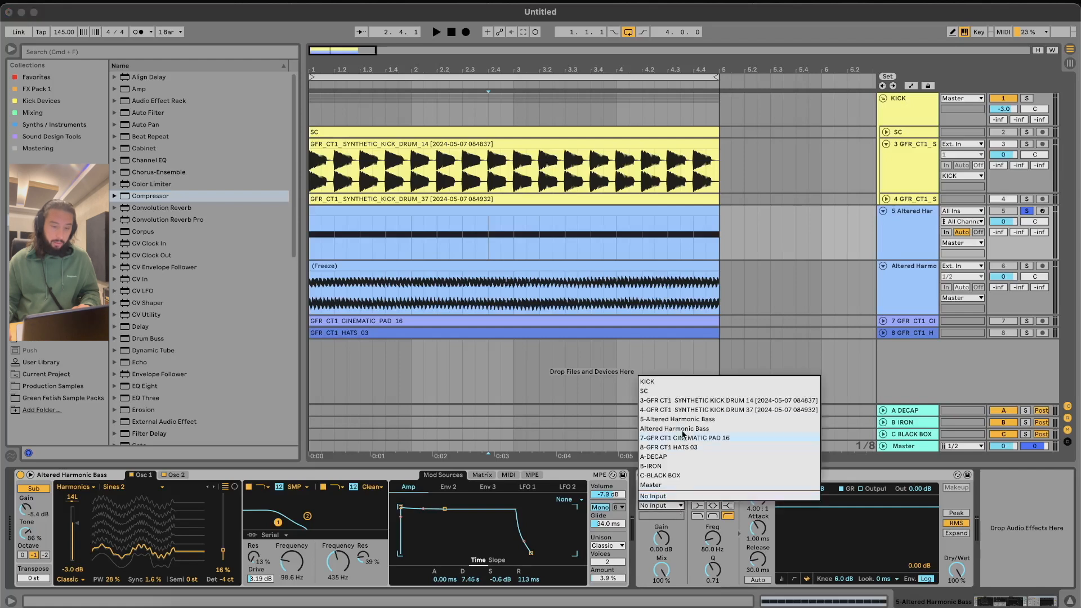
click(655, 393)
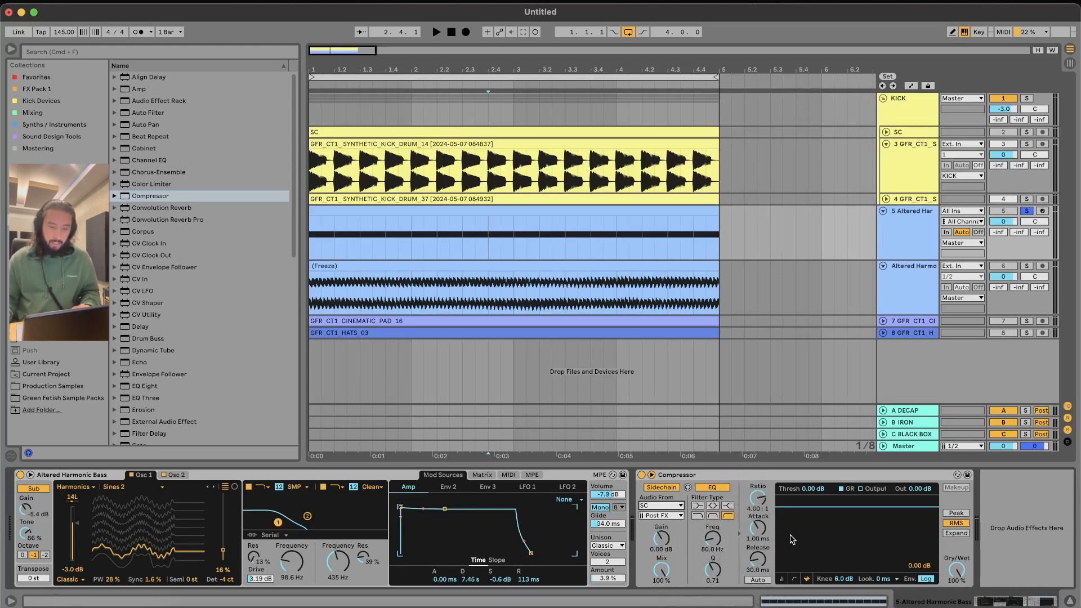
Switch the compressor to its level-meter view and play the bass with the compressor bypassed and re-enabled
click(783, 581)
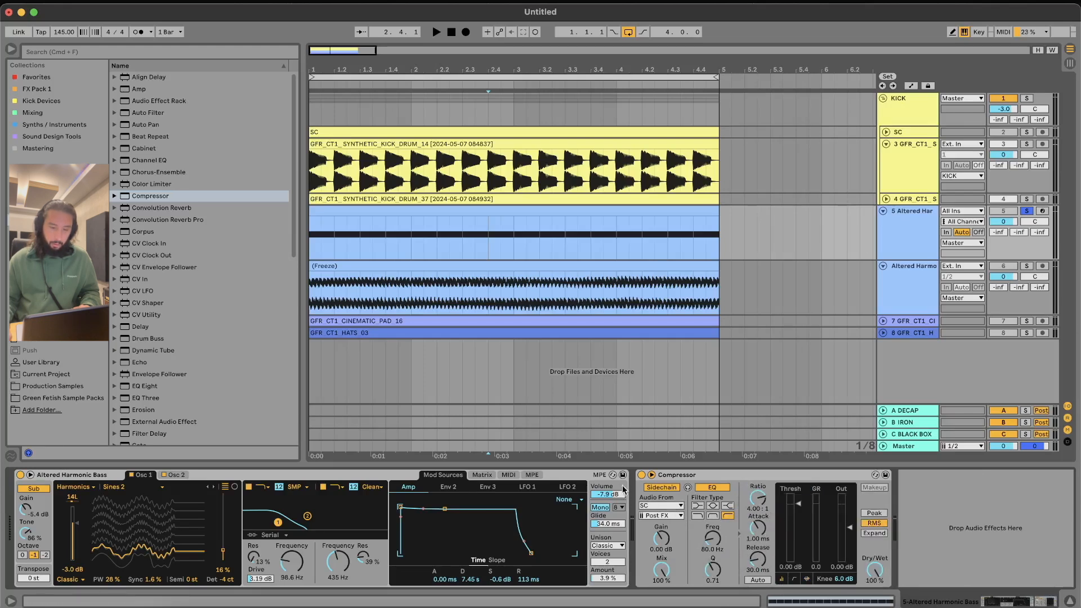
click(641, 474)
key(space)
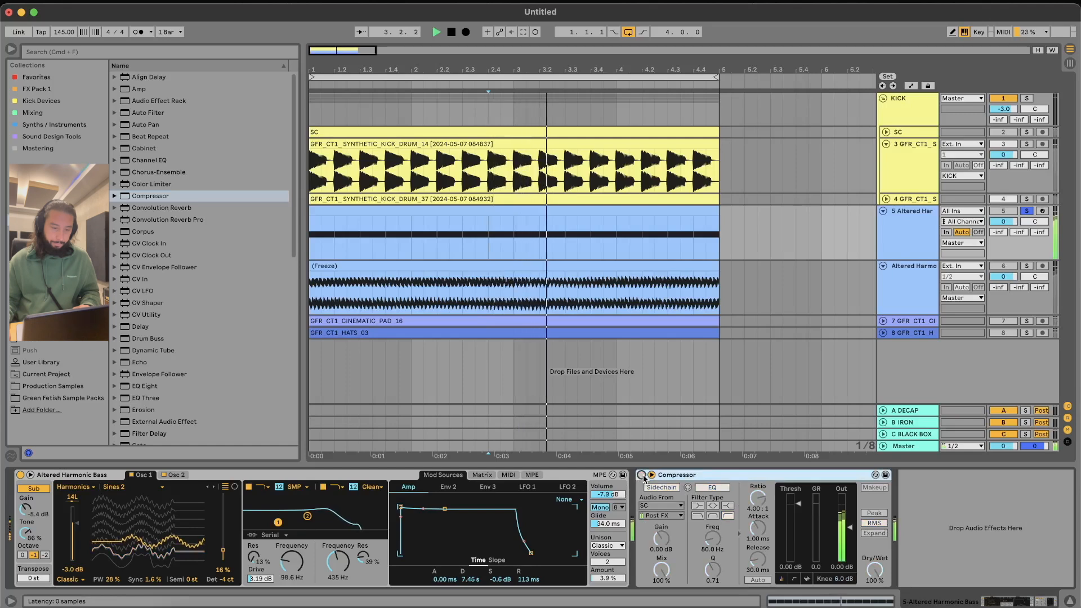
click(641, 474)
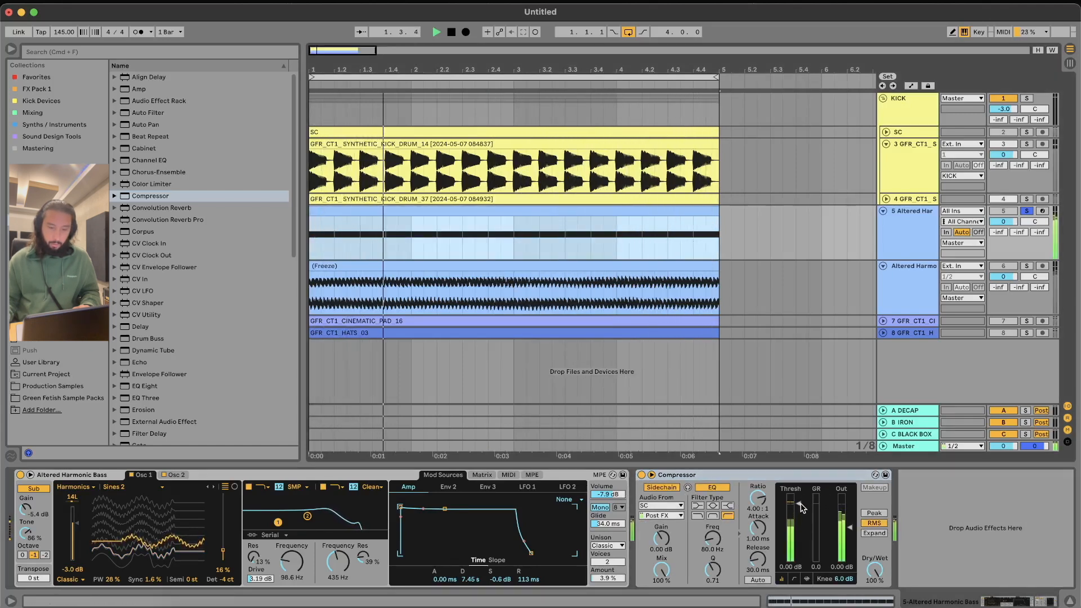
Lower the compressor's threshold to -30.0 dB during playback, comparing the bass with the compressor off and on
drag(795, 491, 798, 539)
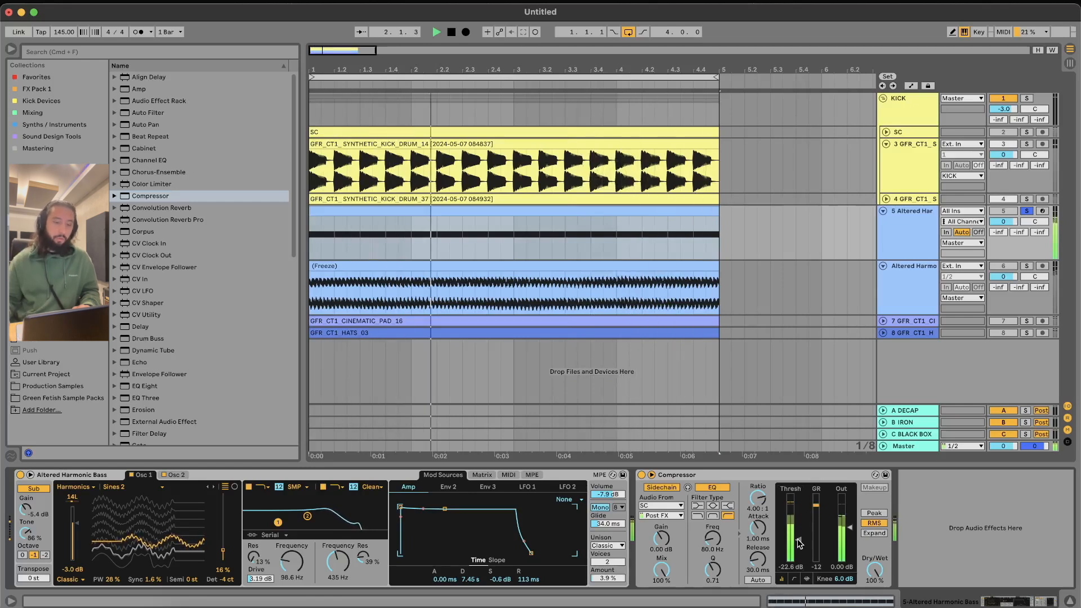
click(641, 475)
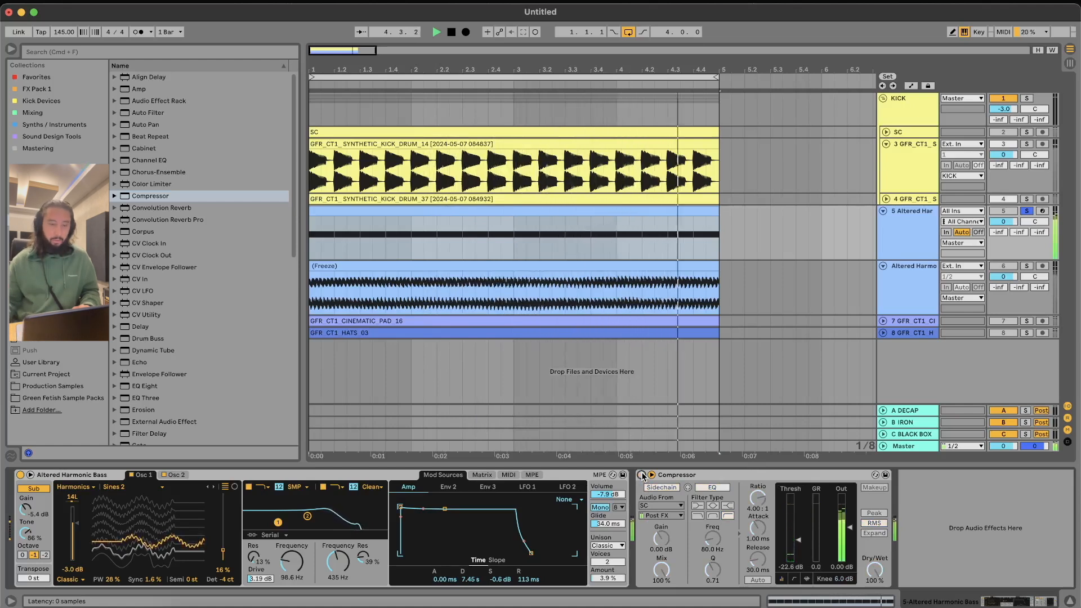
click(642, 475)
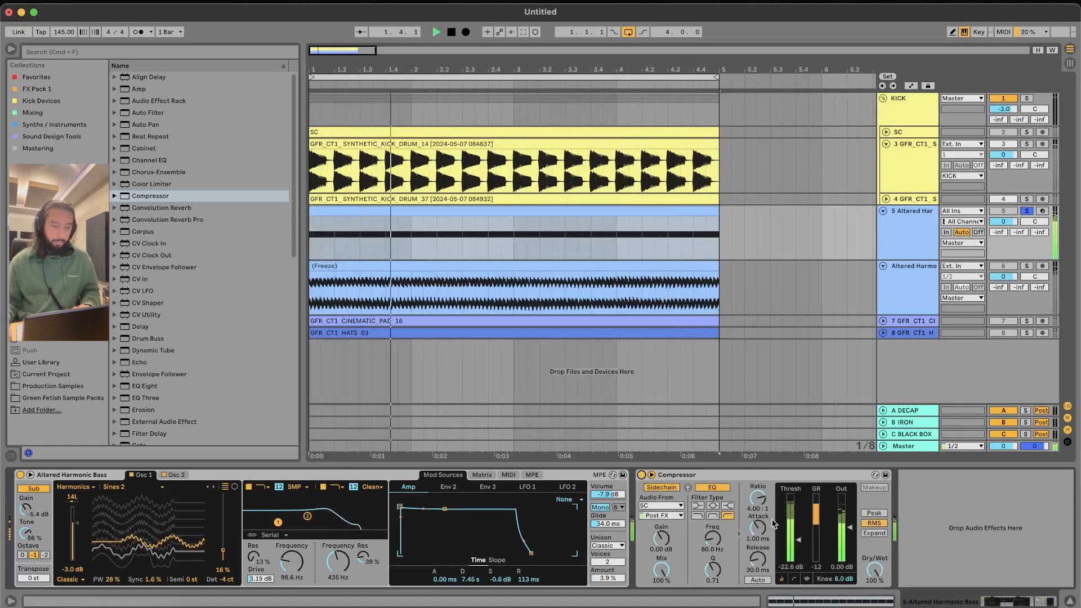
drag(798, 547, 798, 546)
key(space)
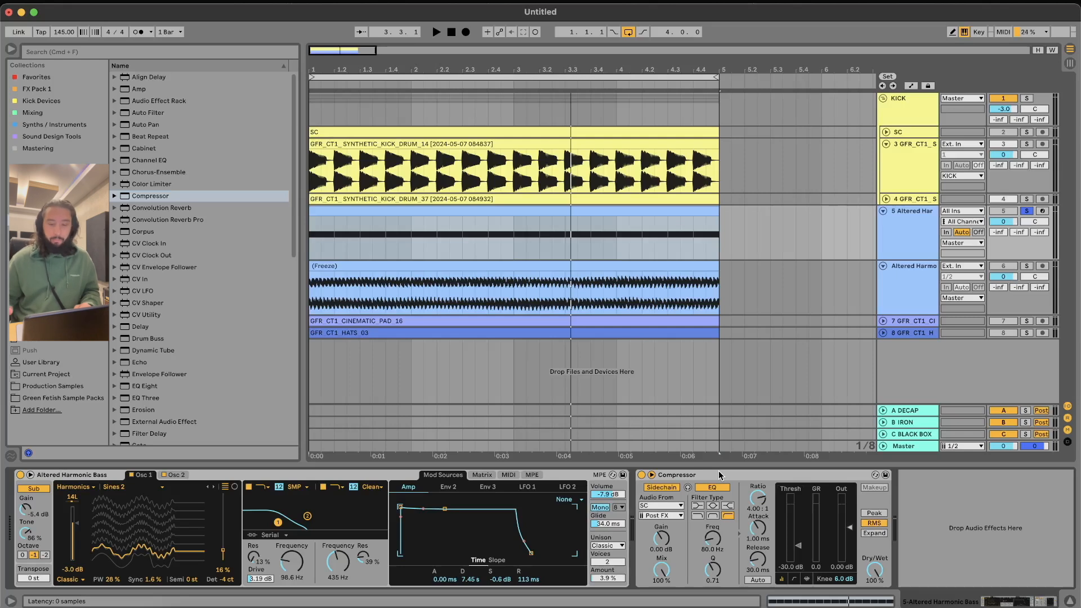
Play the soloed bass with the compressor bypassed and re-enabled to compare the ducking
key(space)
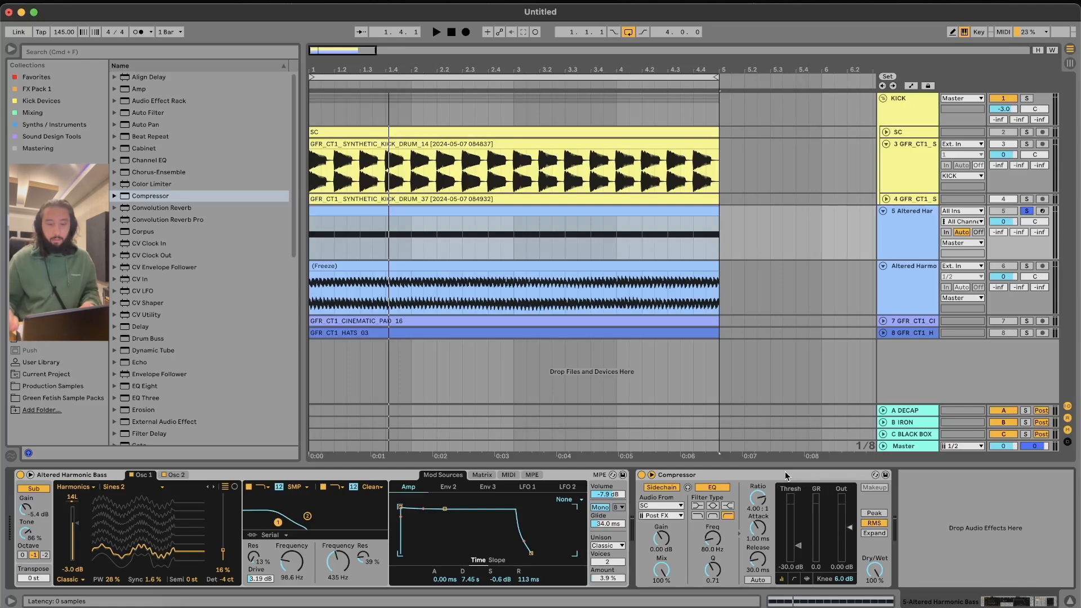
click(641, 474)
key(space)
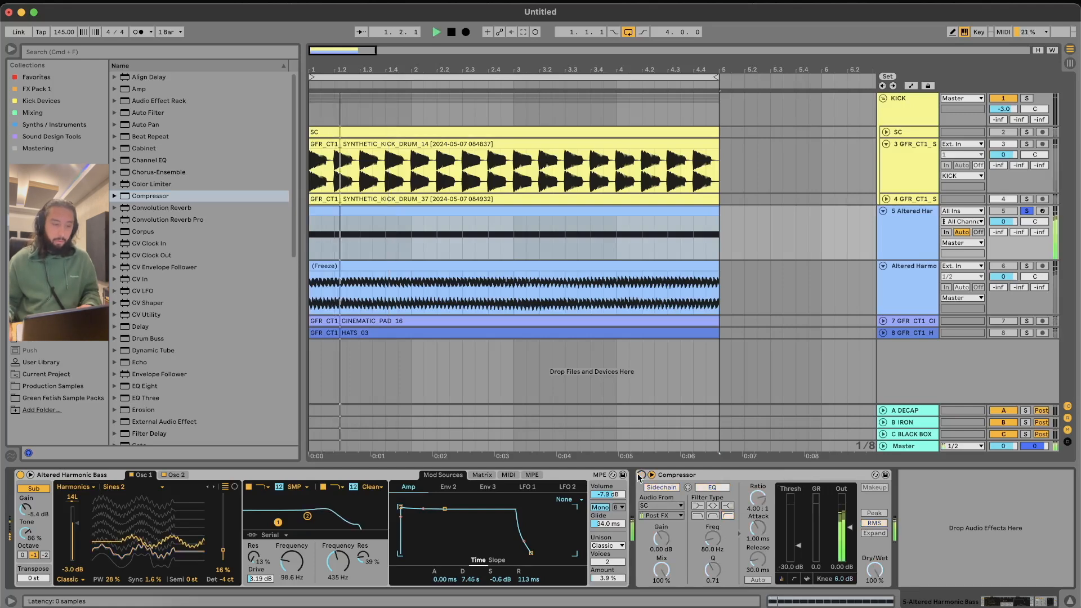
click(641, 474)
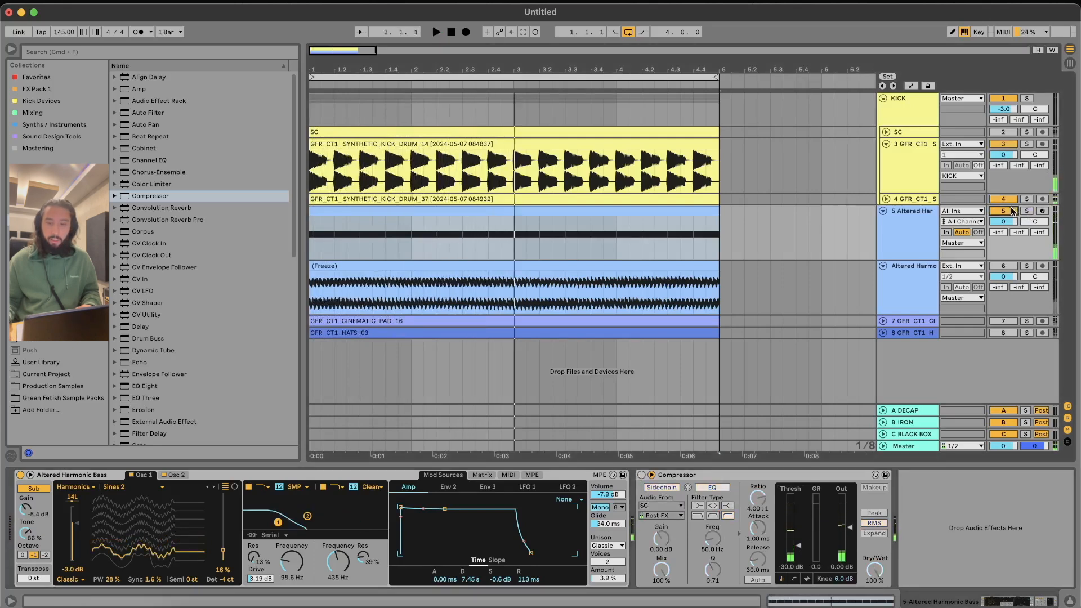
Raise the compressor's threshold to -24.7 dB while kick and bass play together, toggling the compressor on and off
key(space)
click(643, 487)
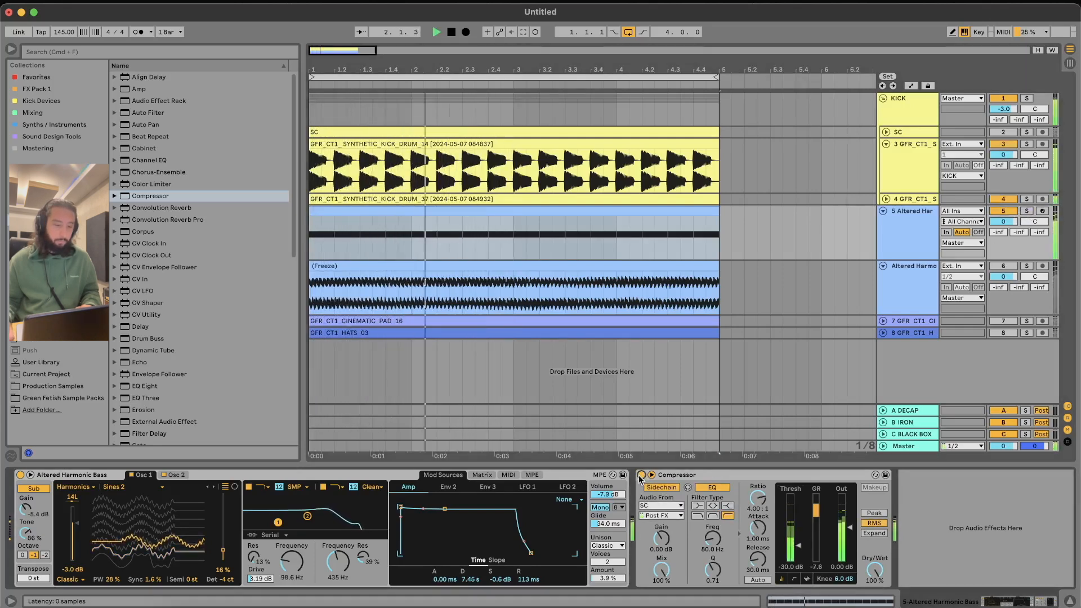
drag(798, 546, 798, 542)
key(space)
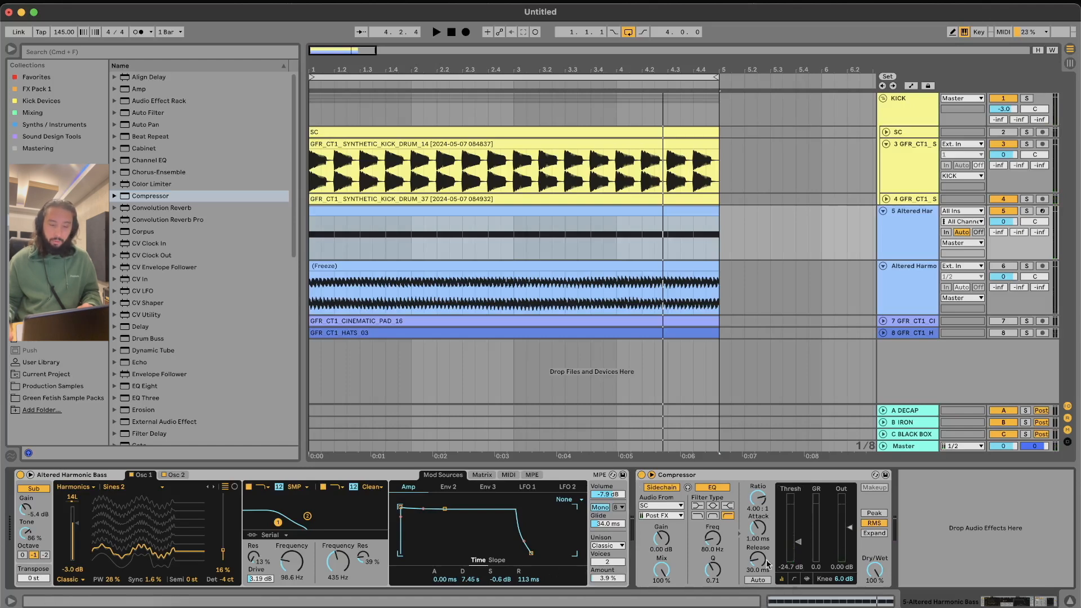
click(642, 476)
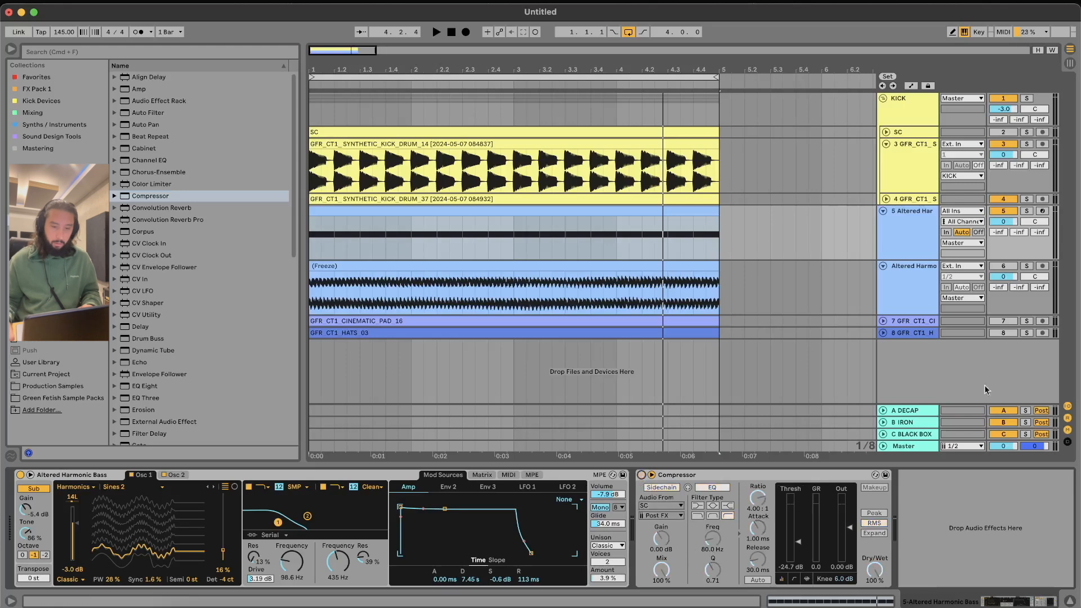
Fold the Altered Harmonic Bass MIDI track and solo the frozen audio bass track for playback
click(883, 212)
click(1026, 222)
click(659, 220)
key(space)
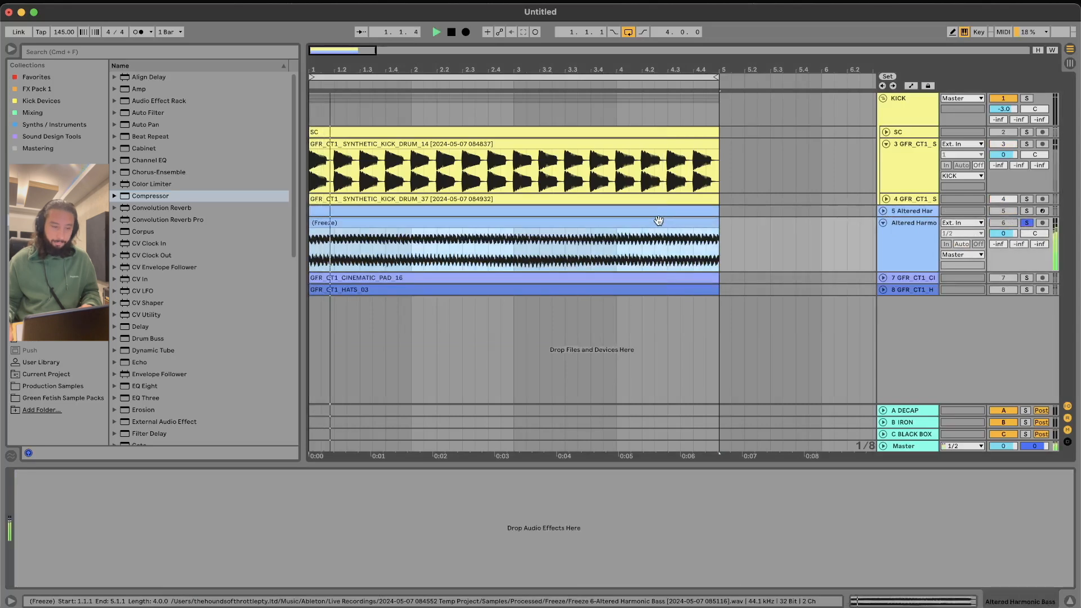
Split the frozen bass audio clip at 1.2.1 and fade in the first-beat piece across nearly its whole length
key(space)
click(329, 242)
key(super+e)
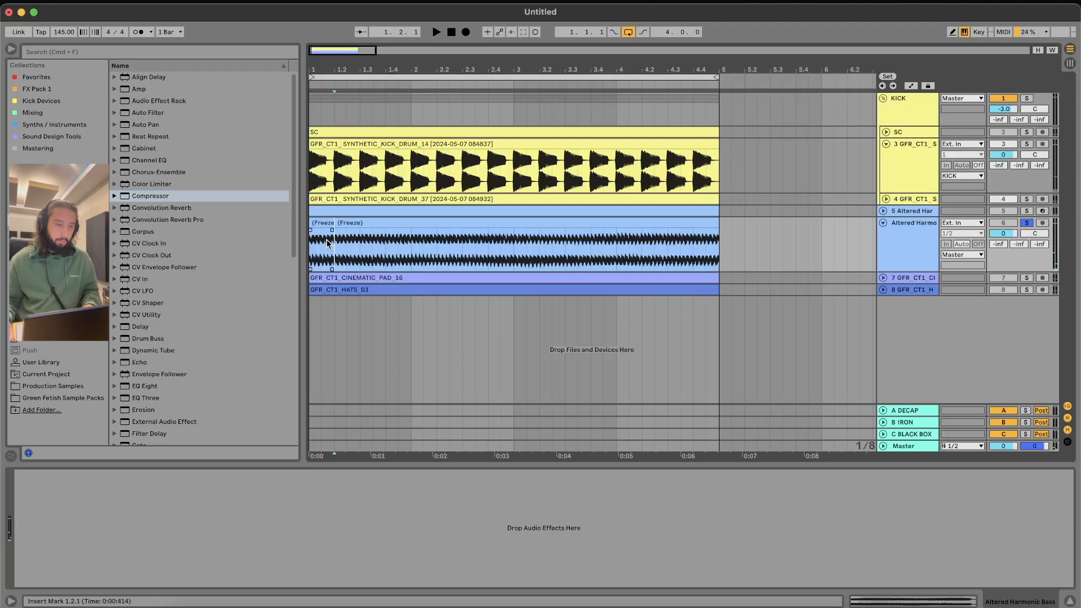
scroll(328, 244, up, 5)
scroll(329, 244, left, 2)
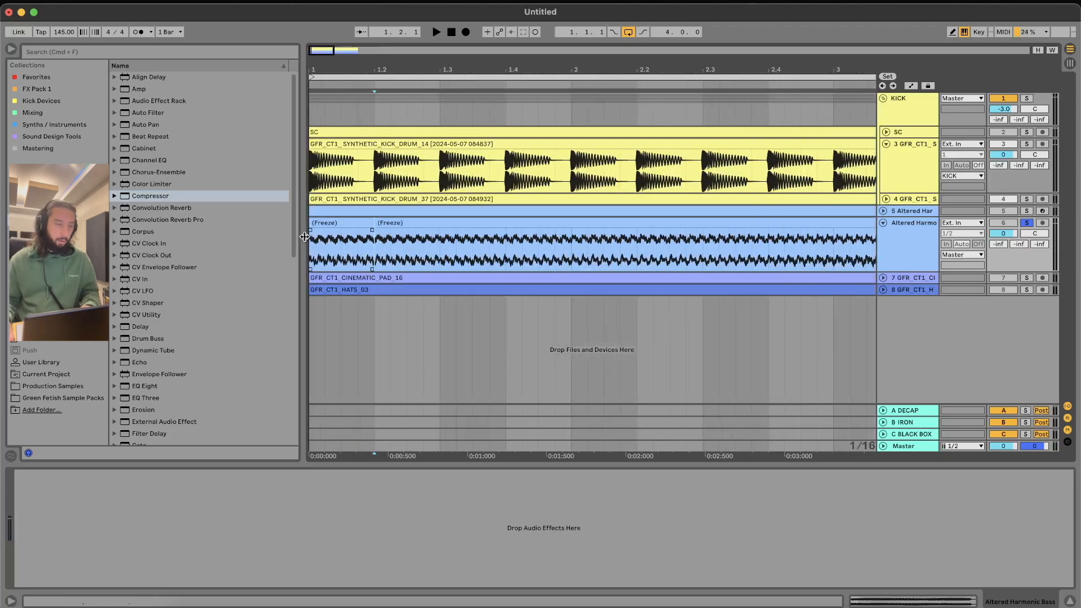
drag(310, 230, 408, 223)
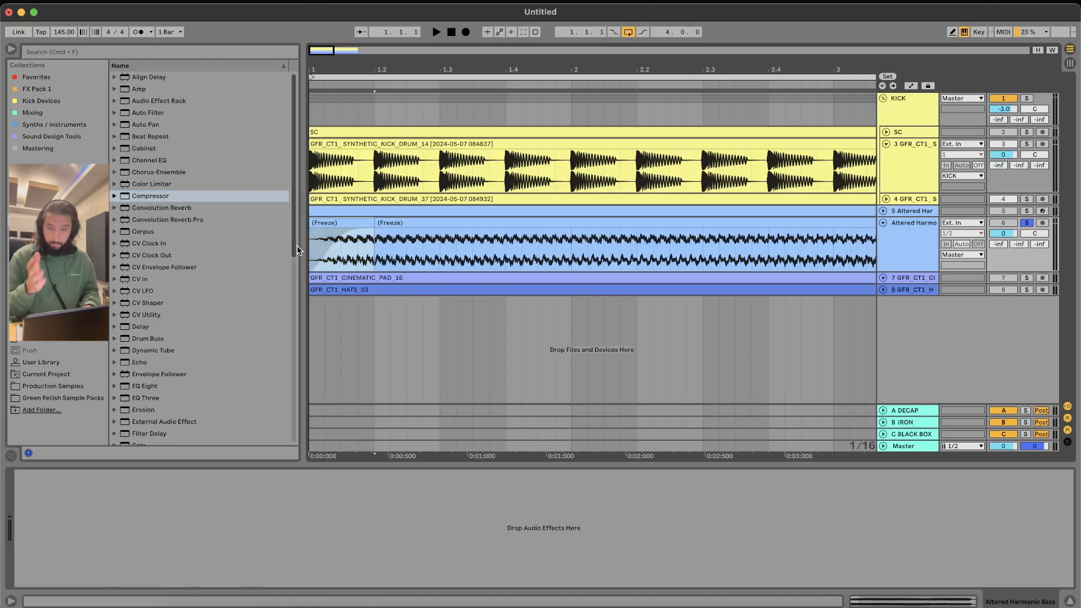
Loop the first beat and compare the faded audio bass with the MIDI bass in solo, re-enabling the MIDI bass's compressor
key(super+l)
key(space)
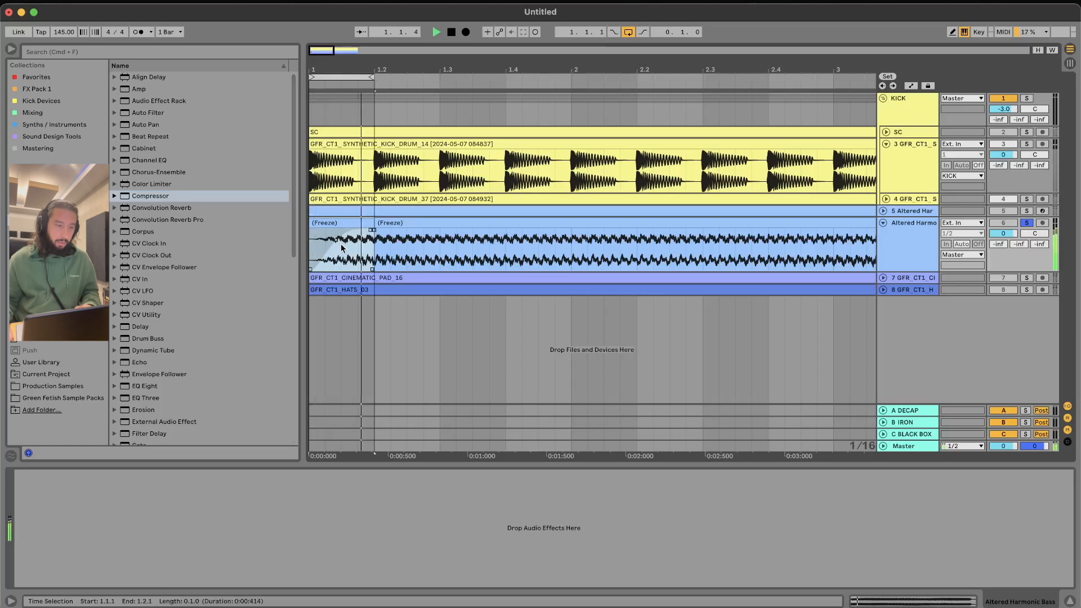
click(1026, 211)
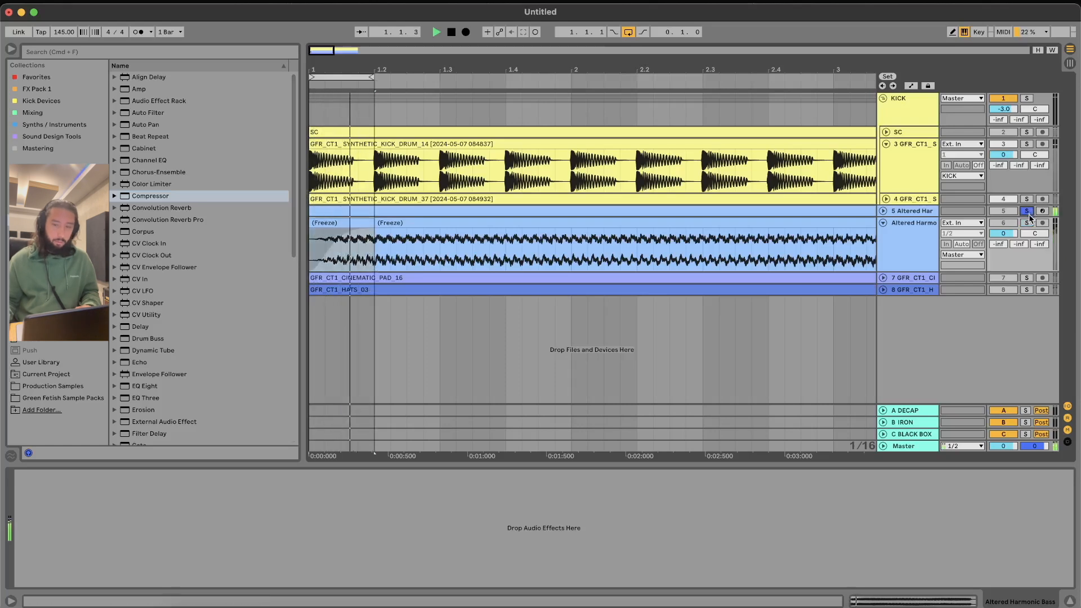
click(912, 211)
click(641, 474)
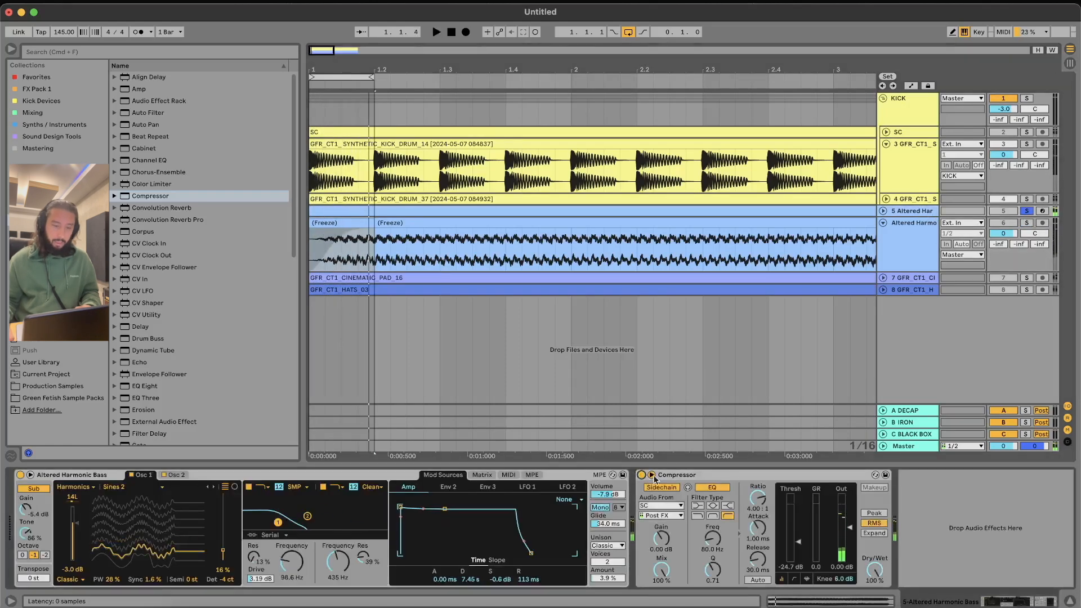
key(space)
click(1026, 223)
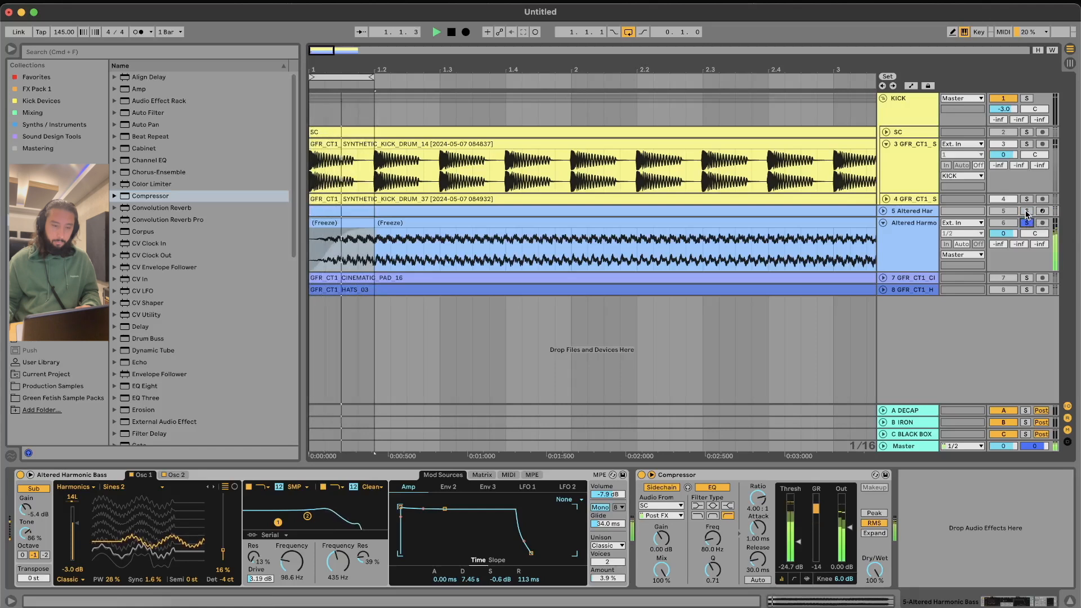
Reshape the fade-in curve on the first-beat bass clip so the bass ducks at the start and swells back in
drag(336, 246, 357, 246)
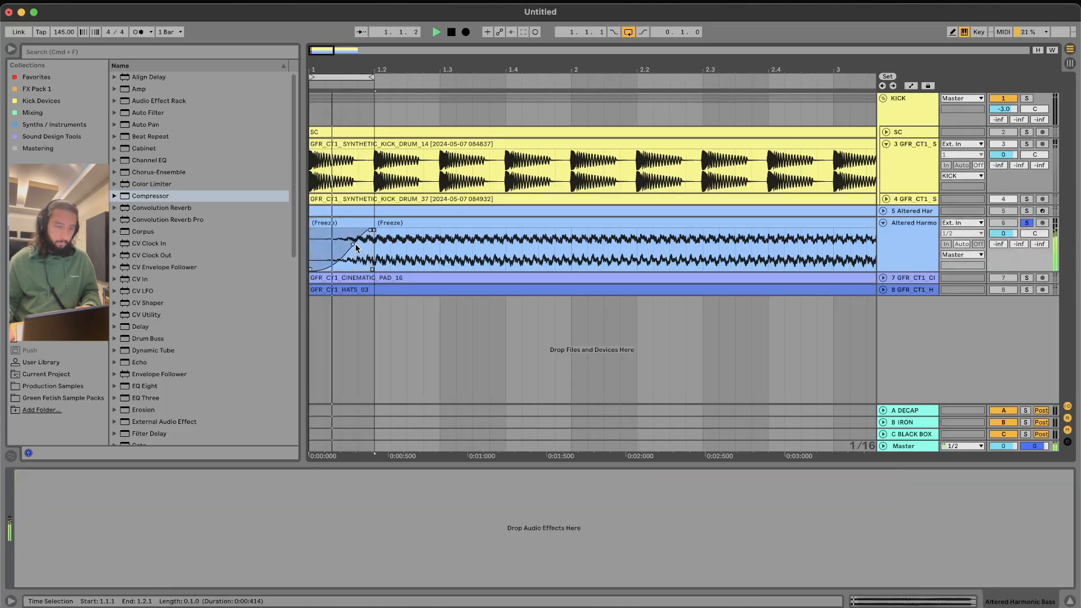
key(space)
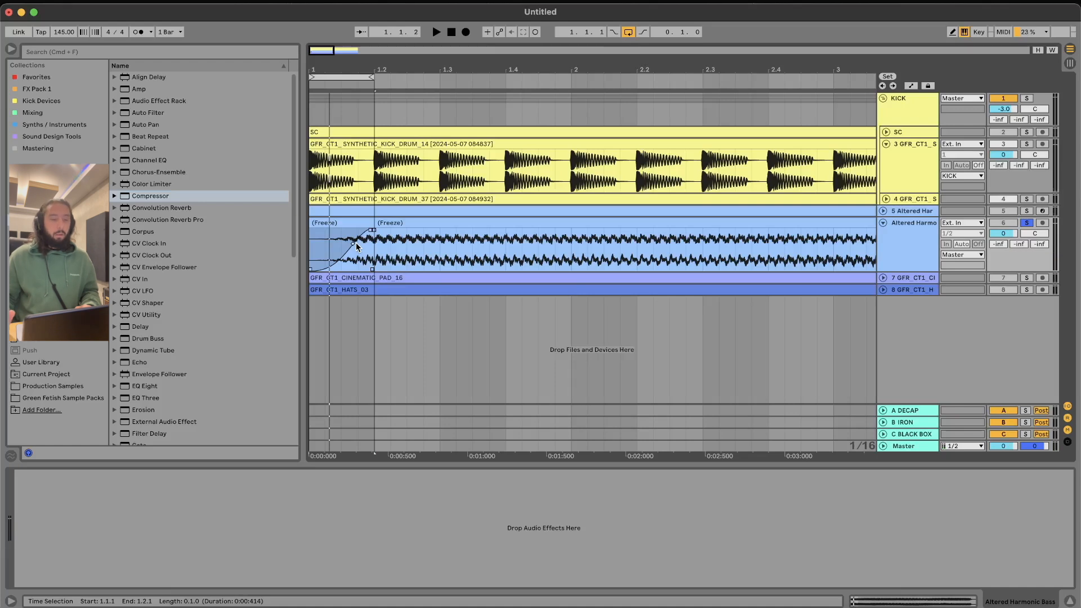
click(377, 259)
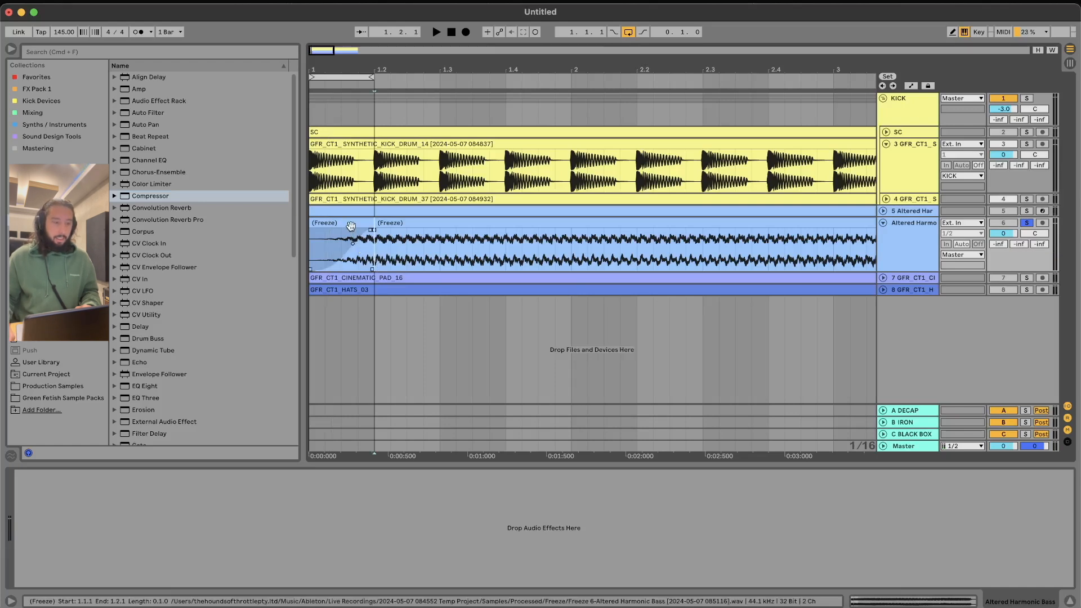
click(351, 225)
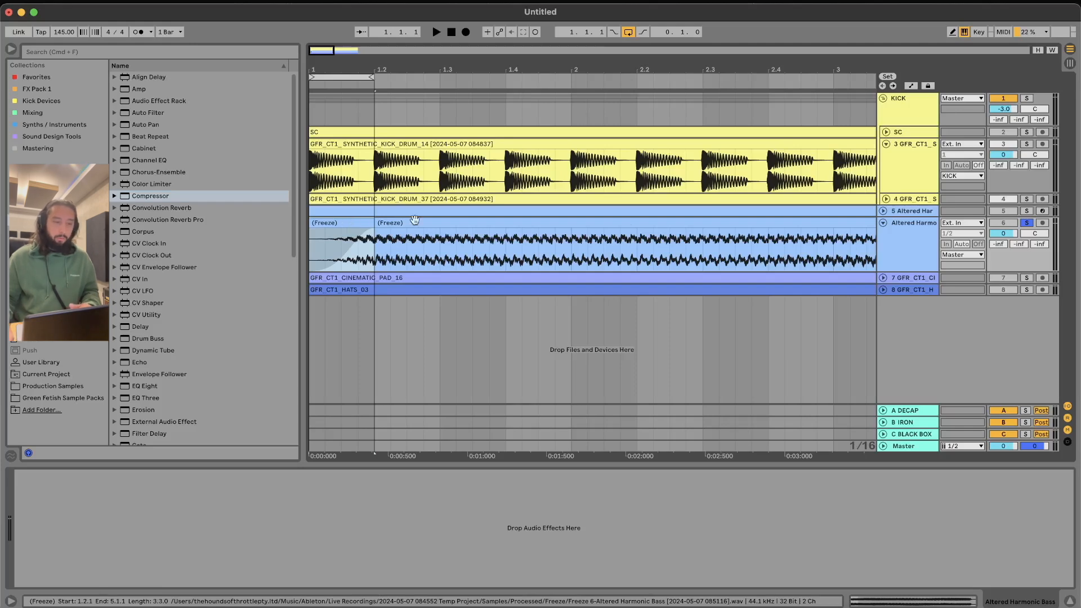
click(800, 211)
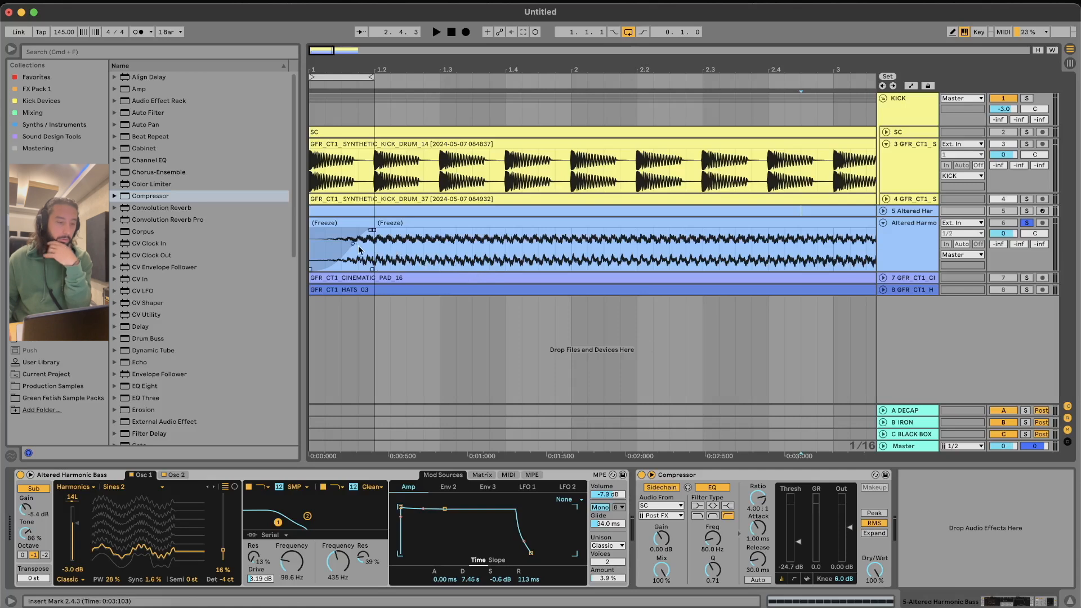
drag(349, 244, 349, 243)
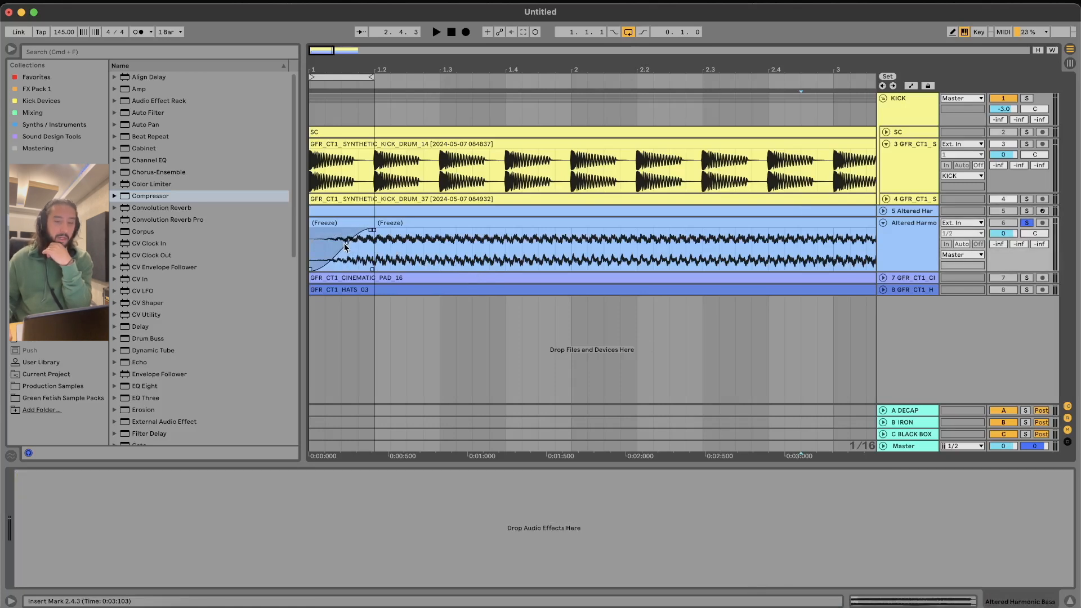
click(377, 260)
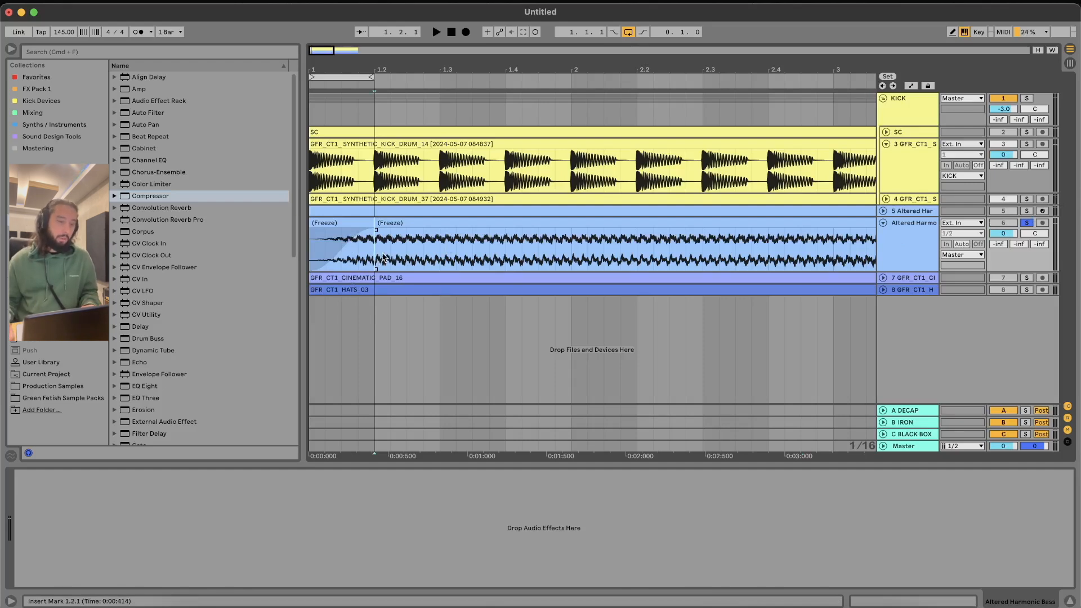
click(438, 253)
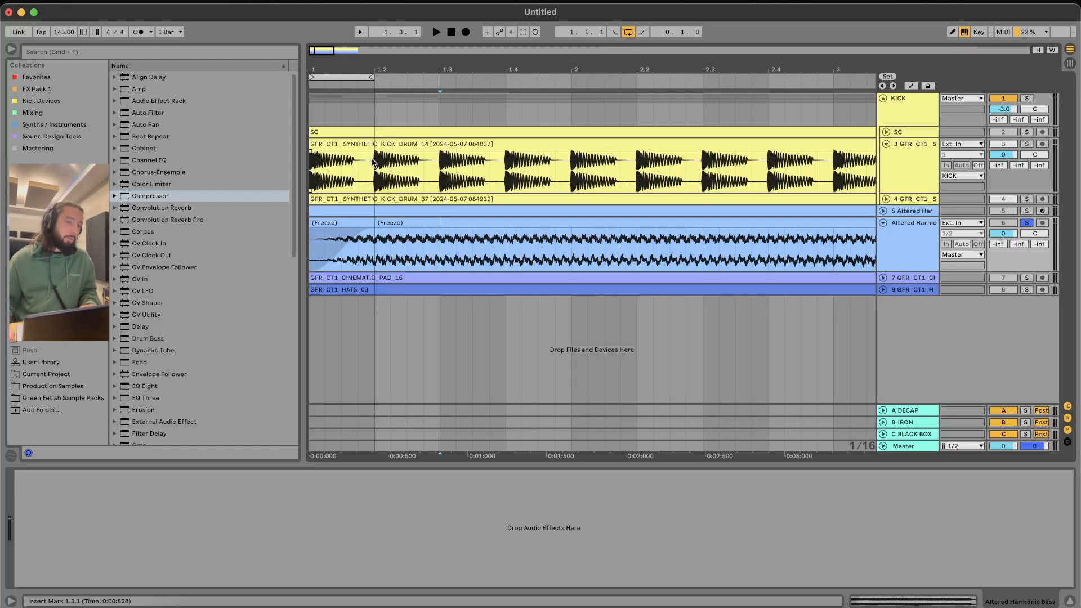
Unfold the SC track and try cutting and rearranging the first kick of its clip
click(887, 133)
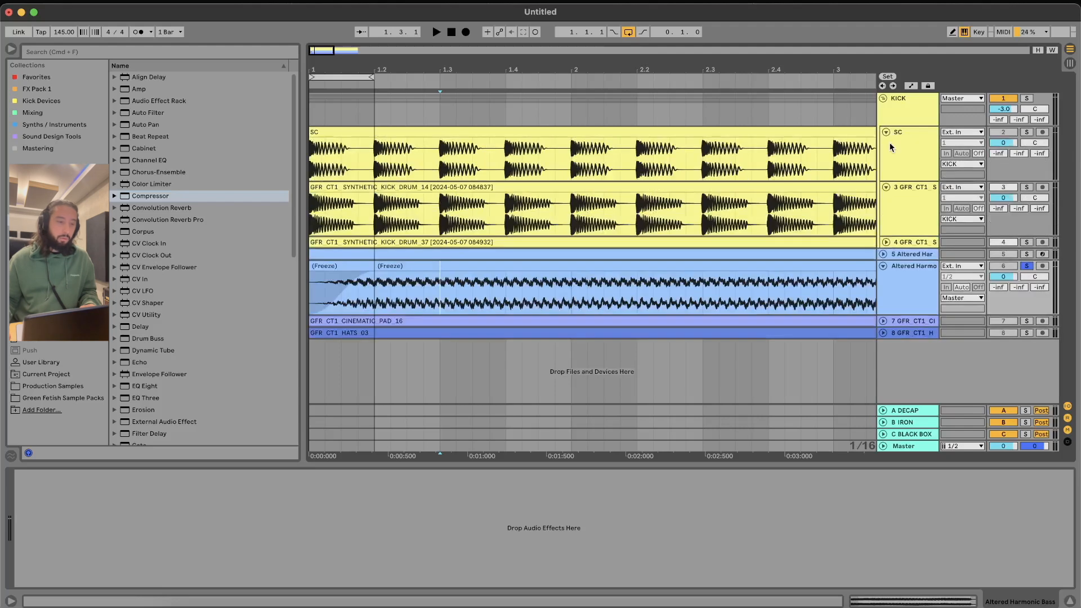
drag(342, 150, 310, 144)
key(Delete)
click(342, 151)
click(363, 152)
drag(372, 157, 322, 156)
click(339, 154)
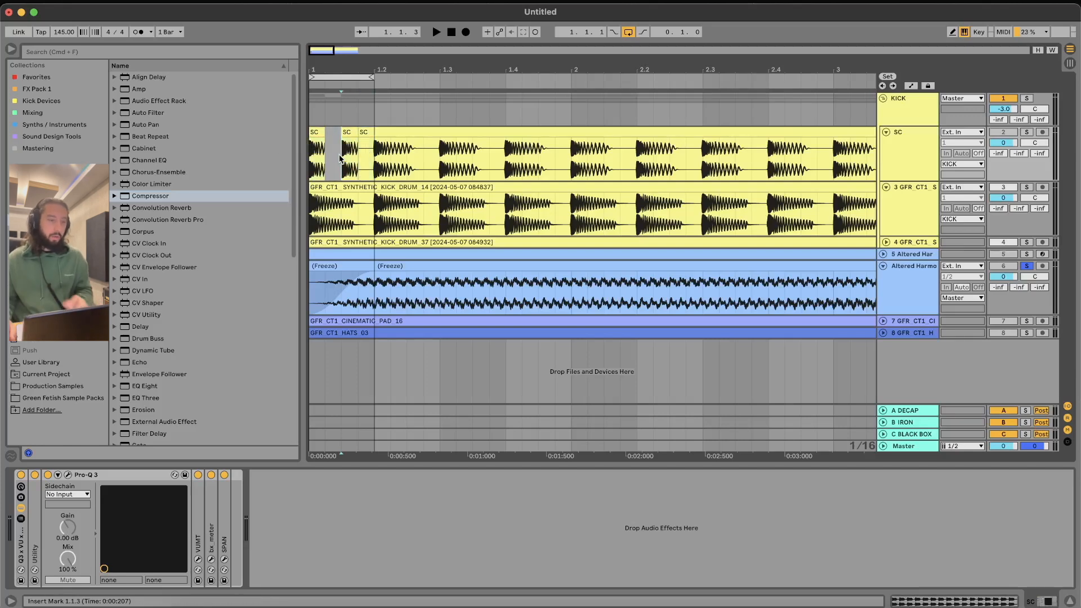
drag(360, 131, 188, 131)
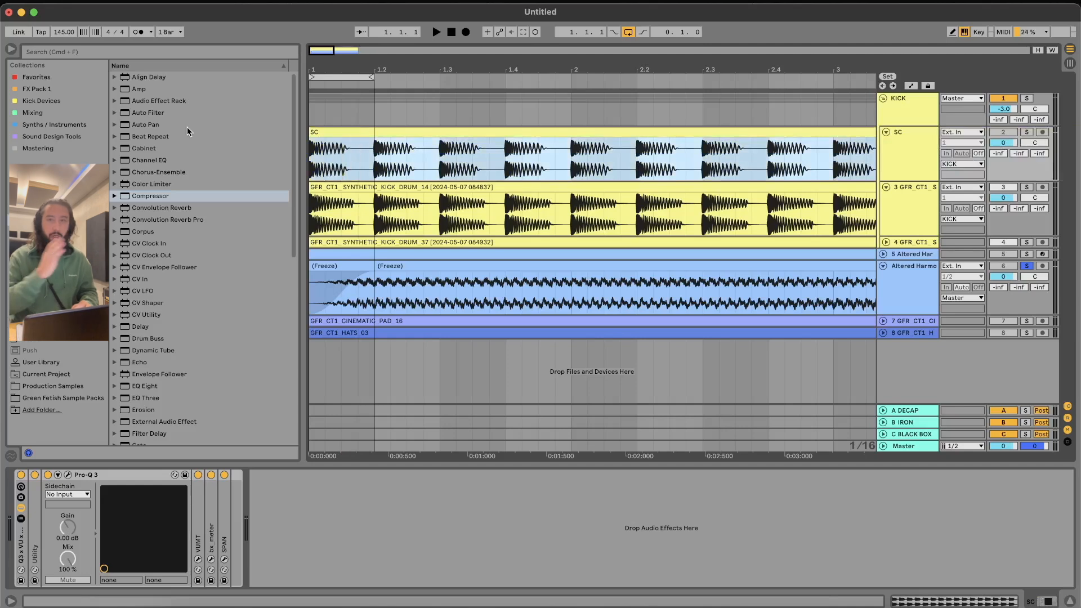
Split the frozen bass clip at 1.3.1, 1.4.1 and 2.1.1 and fade in the resulting beats individually
click(377, 301)
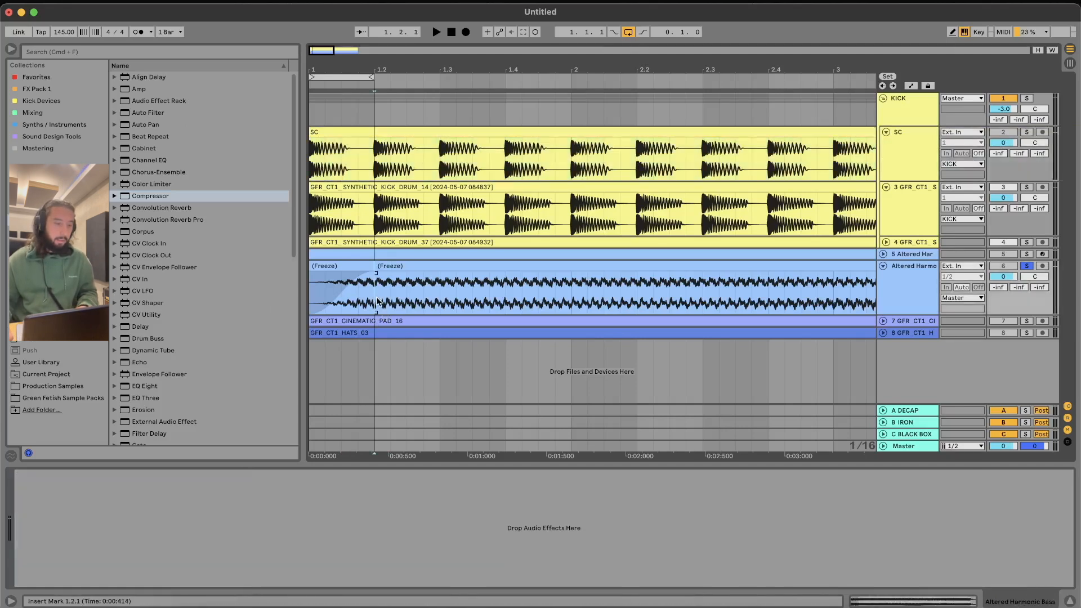
click(441, 294)
key(super+e)
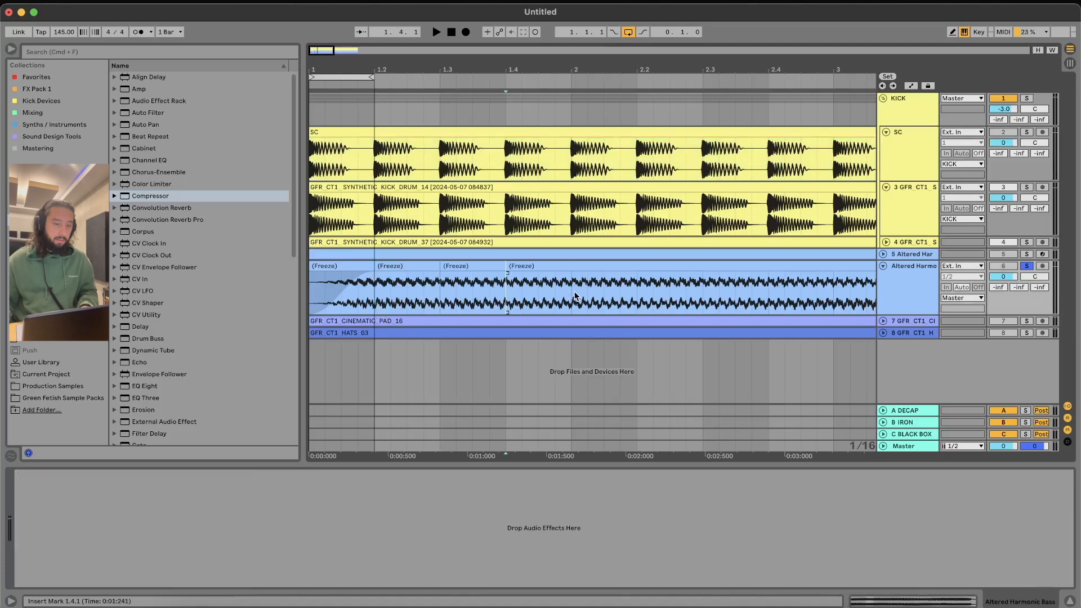
drag(378, 281, 425, 296)
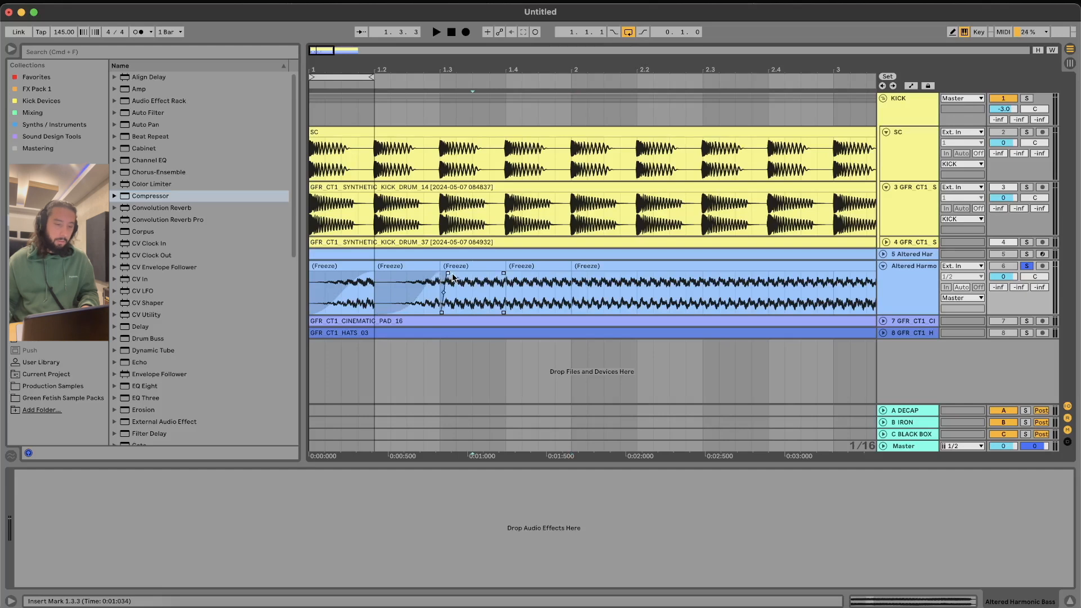
Loop the first bar of the frozen bass and play it, then unsolo the track to hear it with the kick
drag(508, 274, 237, 283)
key(super+l)
key(space)
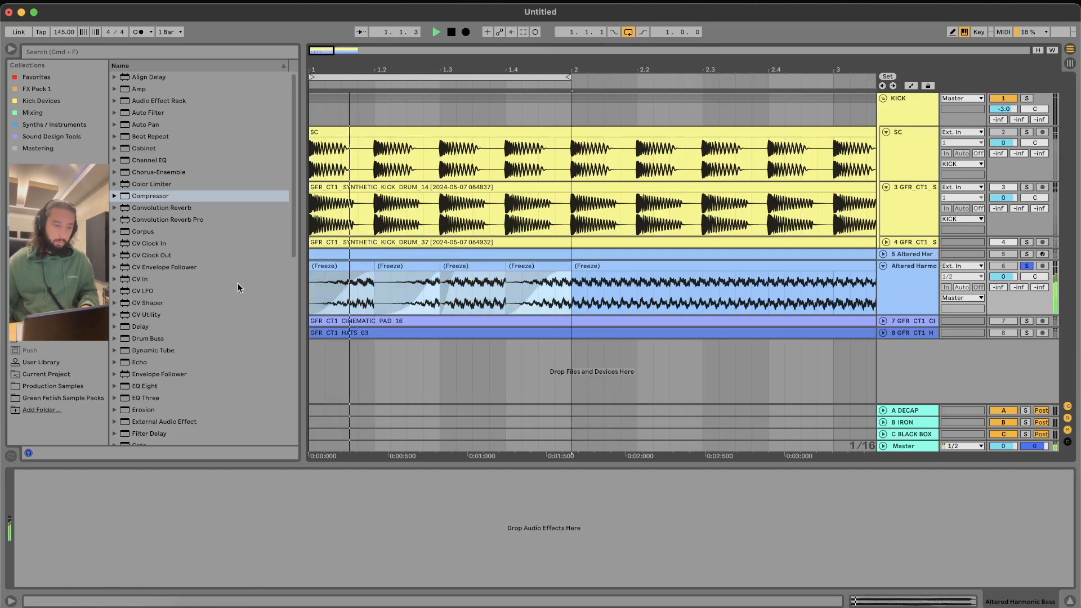
click(1025, 266)
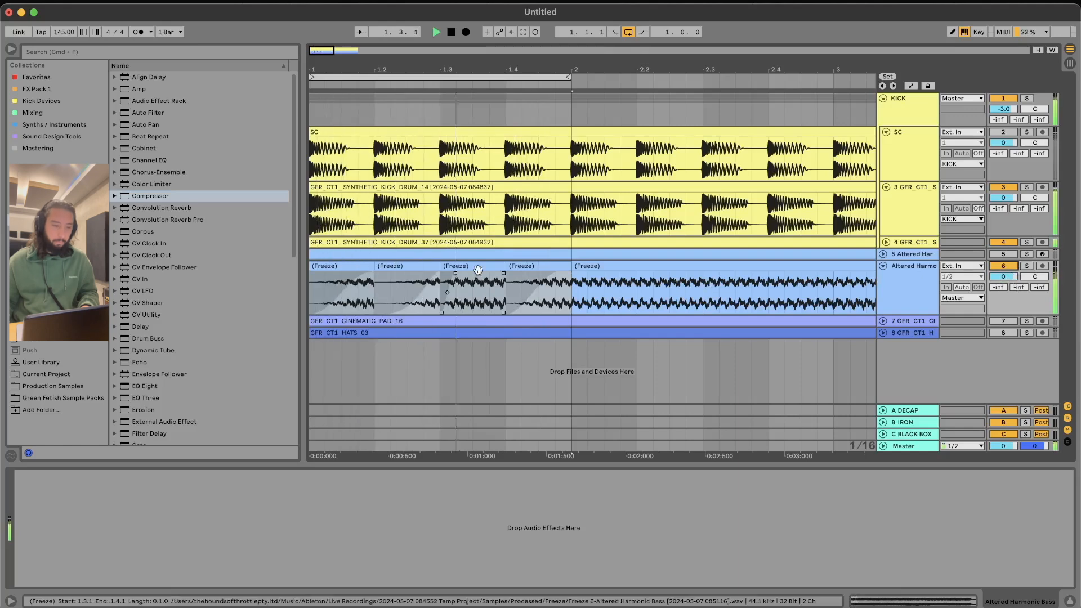
Set the third-beat bass clip's gain to -2 dB and play the loop
click(473, 290)
key(space)
text(-2)
key(Return)
key(space)
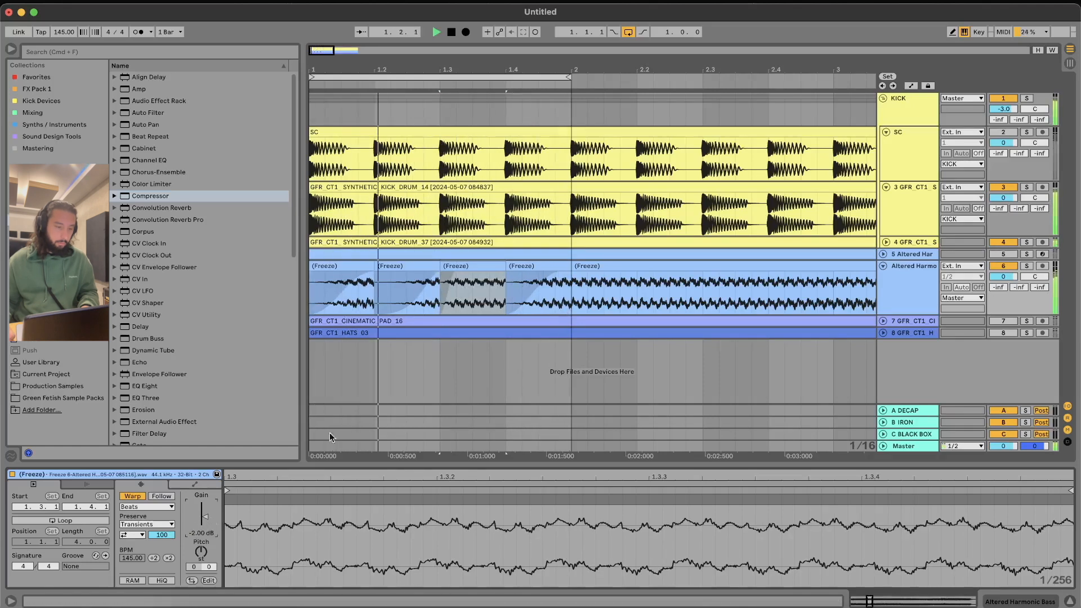
Lower the third-beat bass clip's gain further to -7.66 dB and play the loop again
key(space)
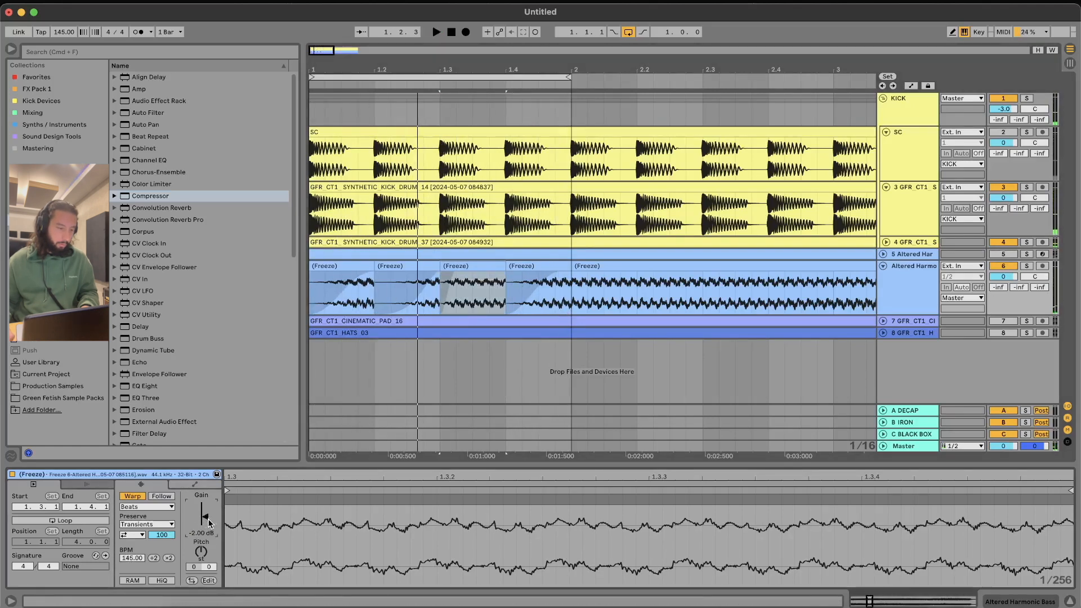
drag(208, 526, 208, 566)
key(space)
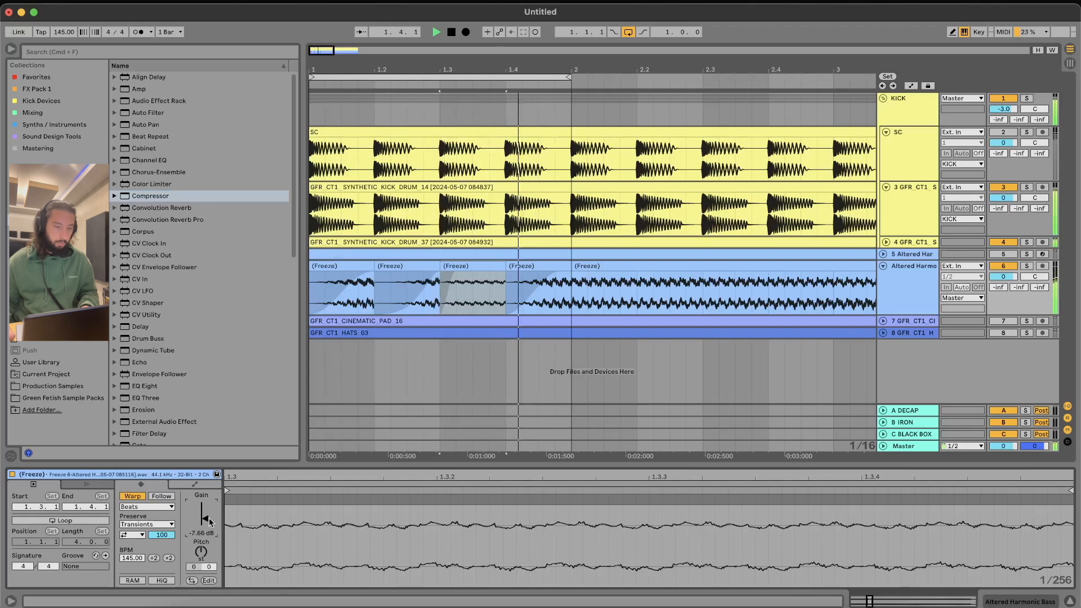
key(space)
Replace the bass pieces from beats two to four with three duplicates of the faded first-beat clip and play the first bar
drag(574, 266, 398, 274)
click(378, 289)
key(super+e)
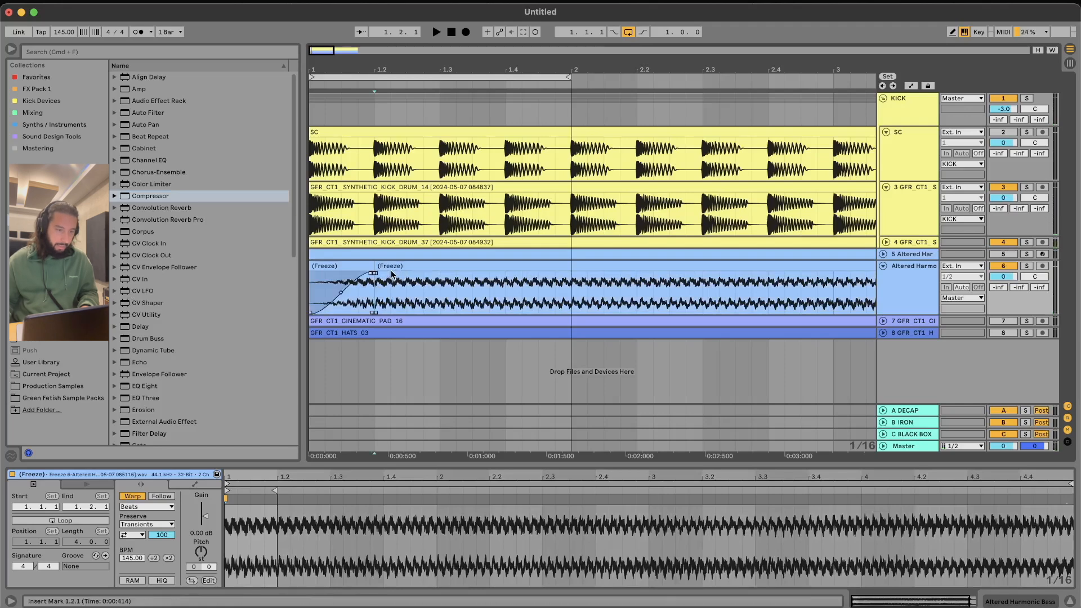
key(super+d)
key(super+d)
key(super+d)
drag(571, 291, 313, 293)
key(space)
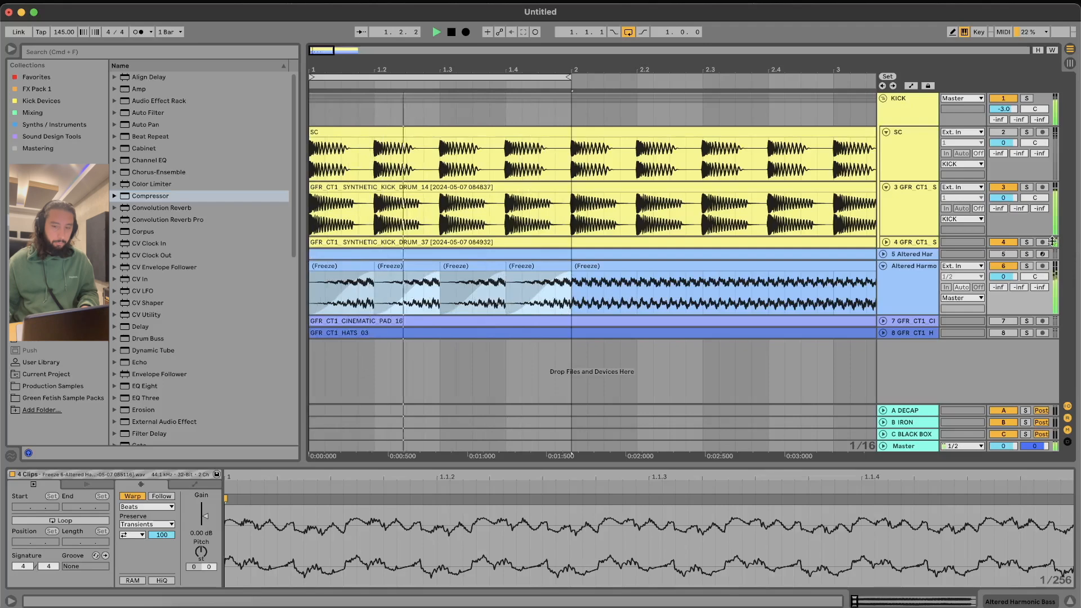
Deactivate the frozen bass track, reactivate the original bass track and set its Compressor threshold to -38.9 dB while the loop plays
click(1003, 265)
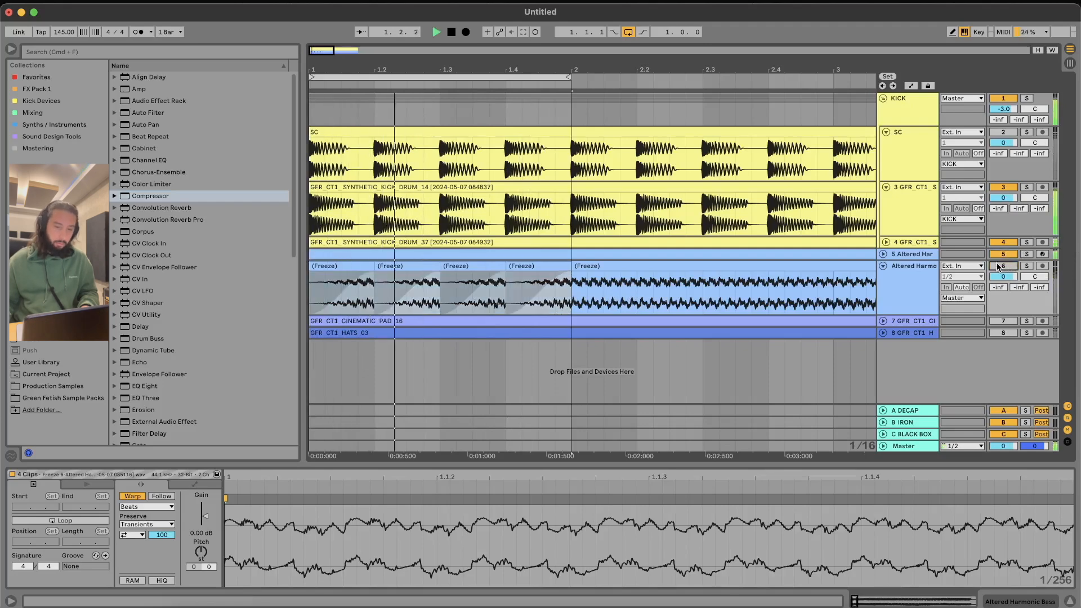
click(851, 261)
click(854, 255)
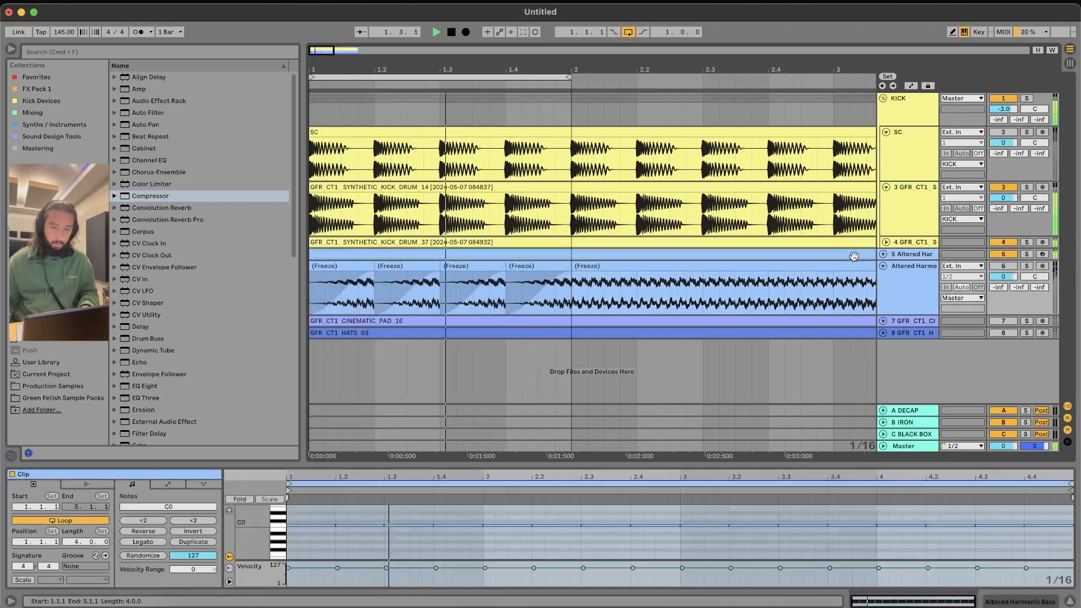
click(967, 600)
drag(795, 541, 799, 550)
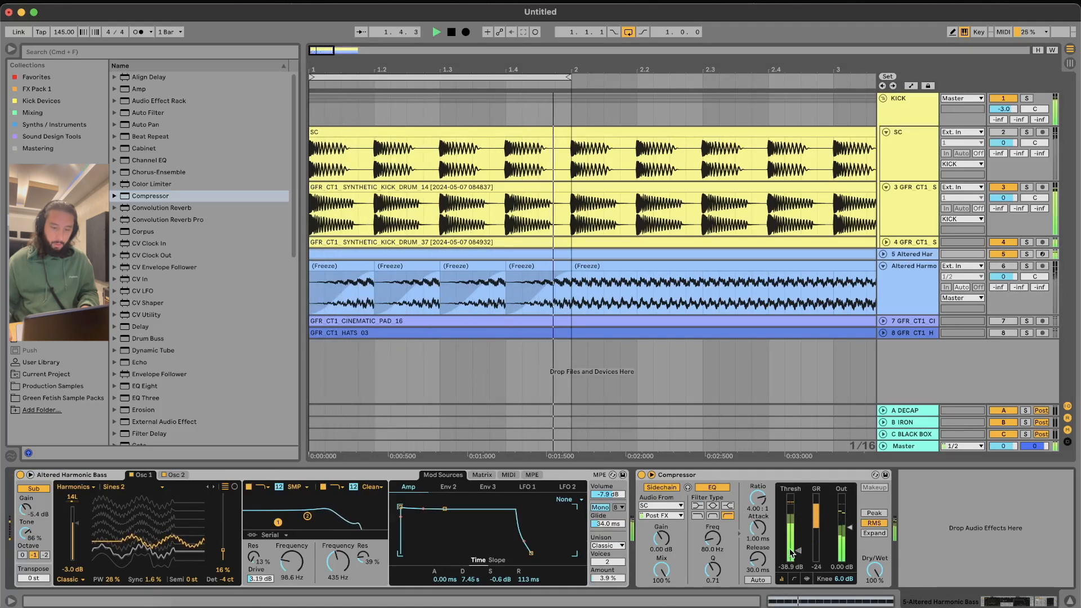
click(883, 254)
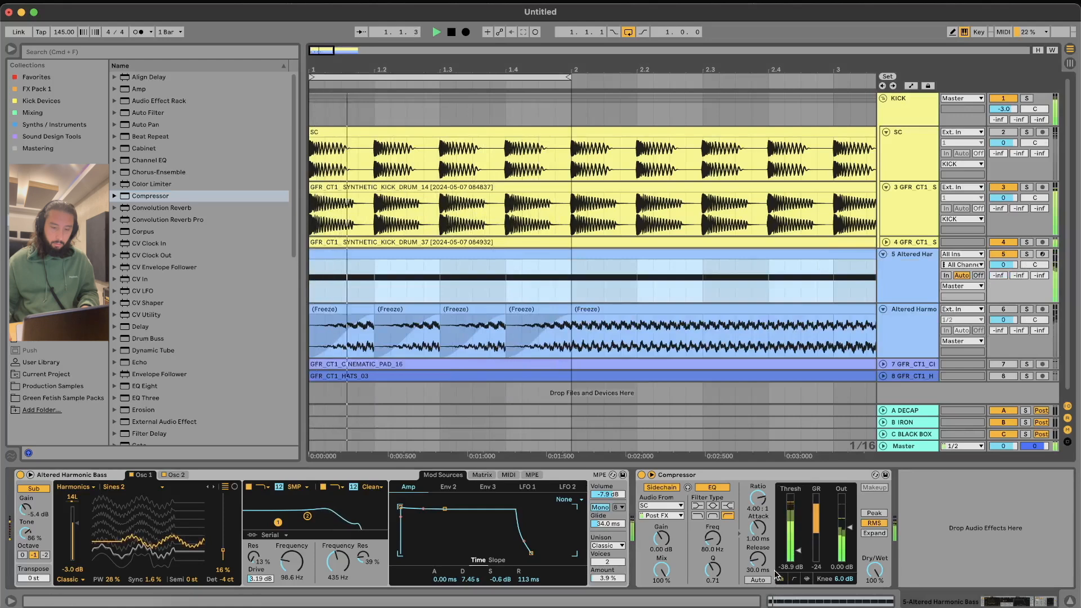
Set the bass Compressor's attack to 0.19 ms, release to 17.5 ms and threshold to -32.0 dB
drag(758, 559, 760, 495)
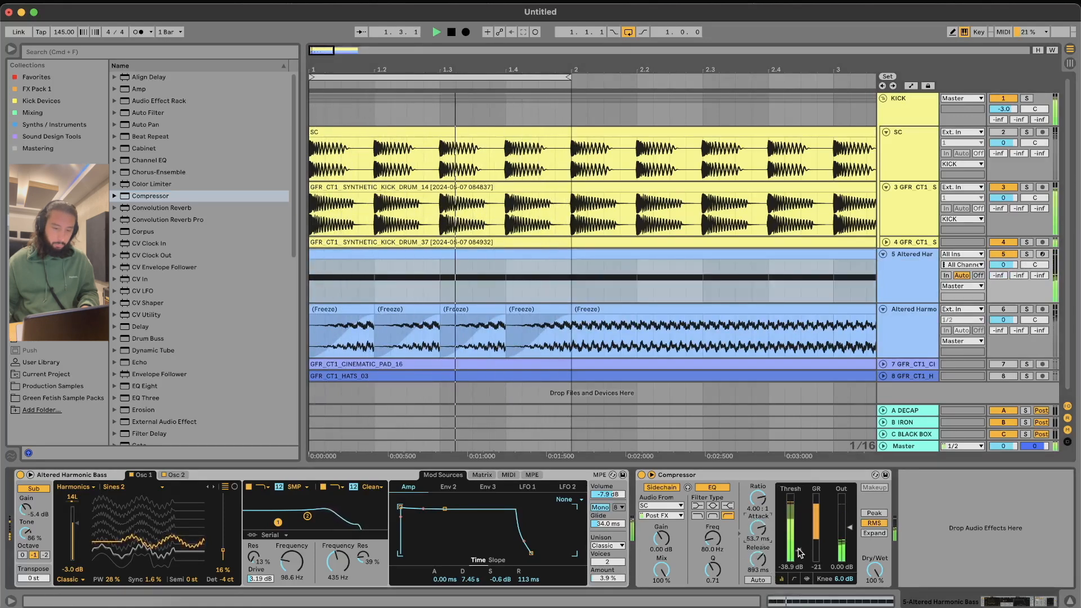
drag(758, 530, 758, 574)
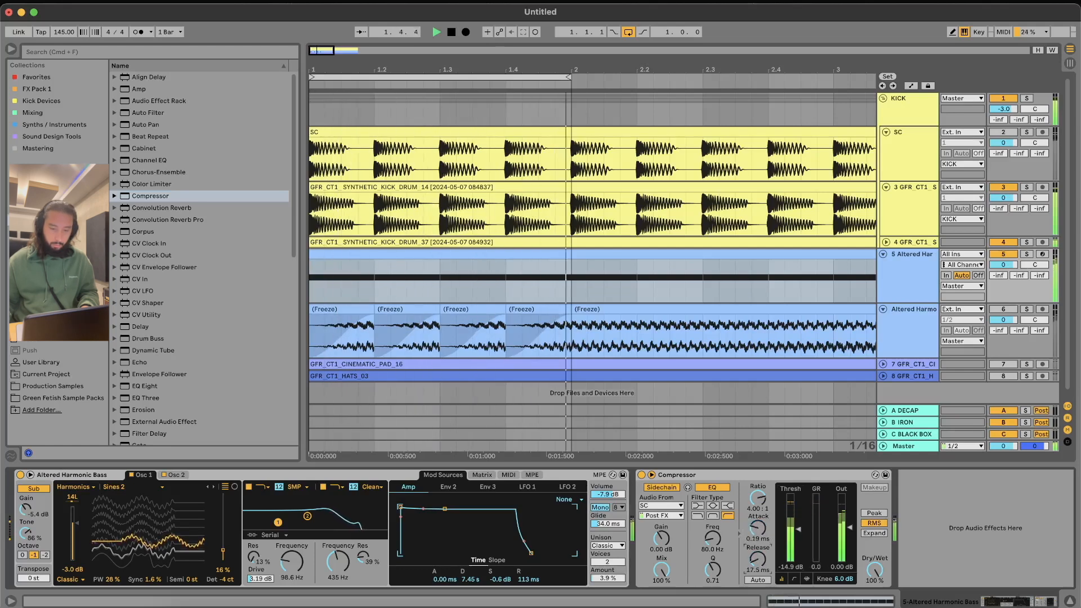
drag(799, 535, 799, 552)
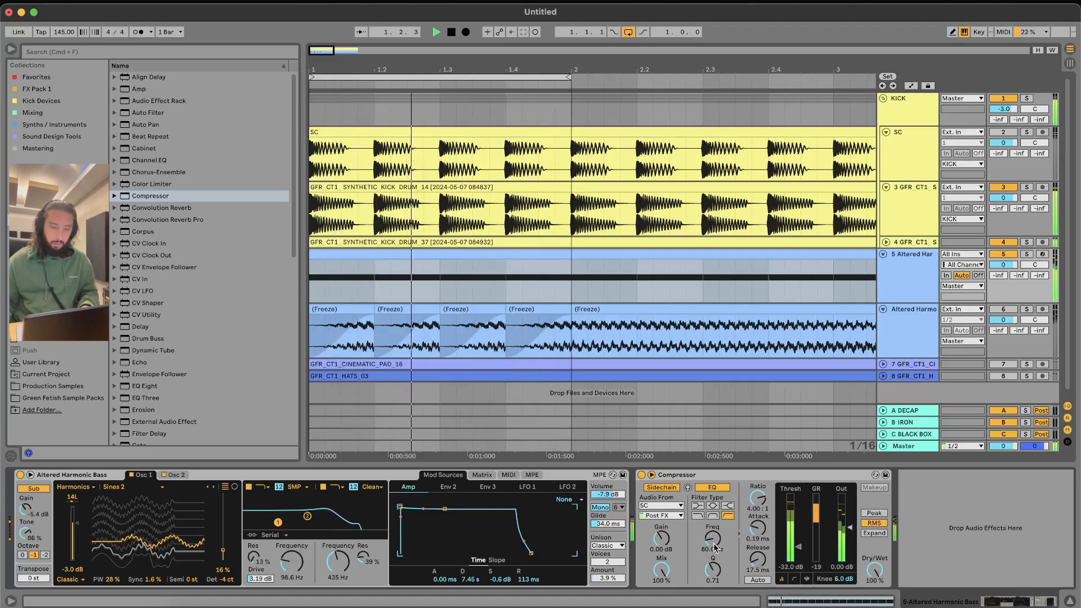
Stop playback, deactivate and collapse the original bass track, and reactivate the frozen bass track
key(space)
click(883, 254)
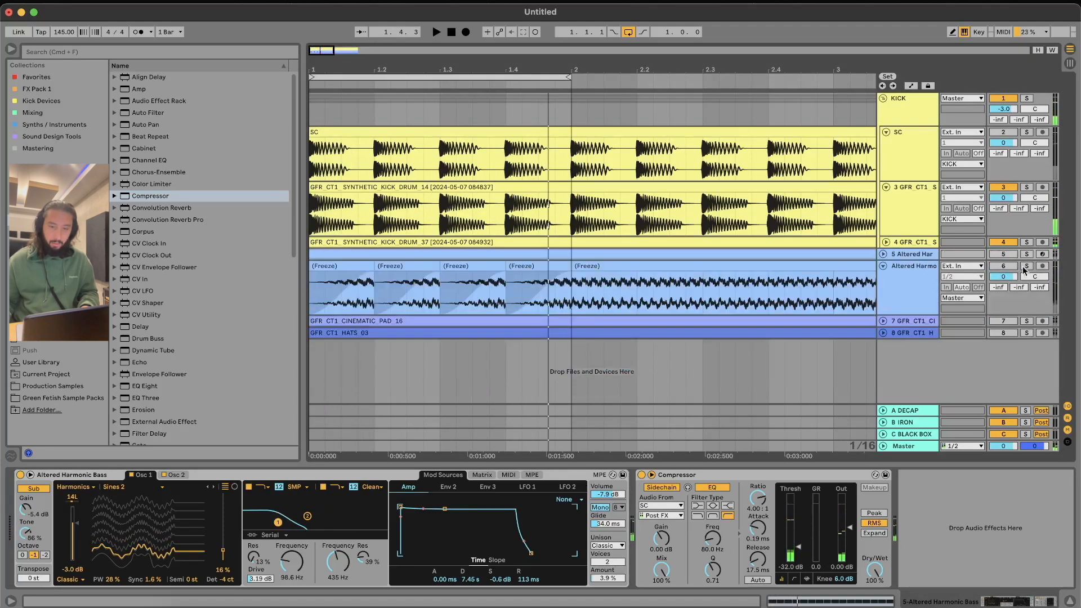
click(616, 291)
click(576, 296)
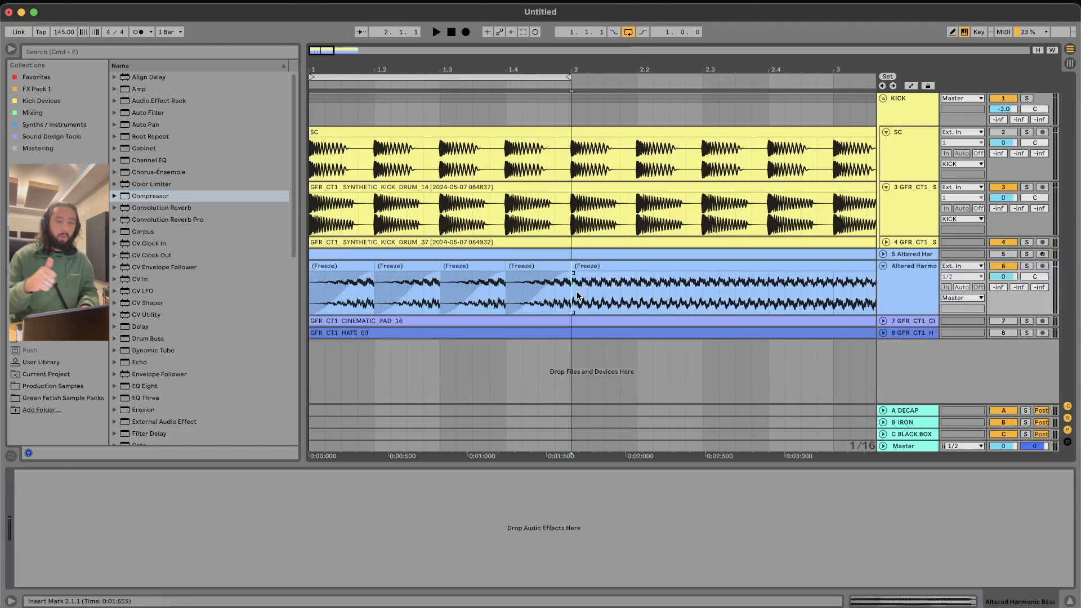
Adjust the fade-in curve of the first-beat frozen bass clip and play the first bar
click(357, 282)
key(plus)
scroll(357, 283, left, 2)
drag(363, 285, 353, 288)
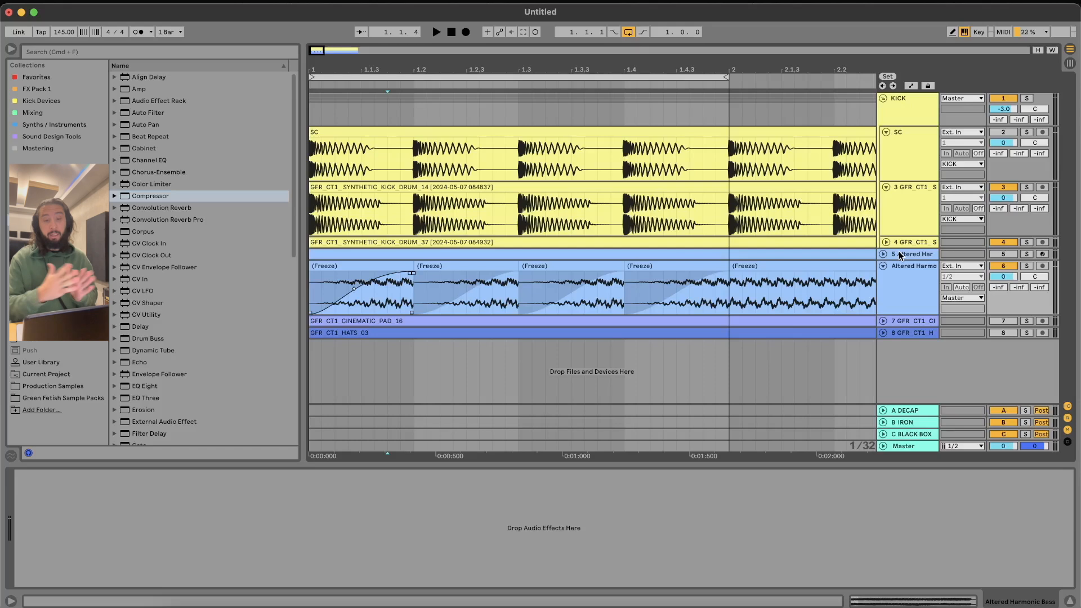
key(space)
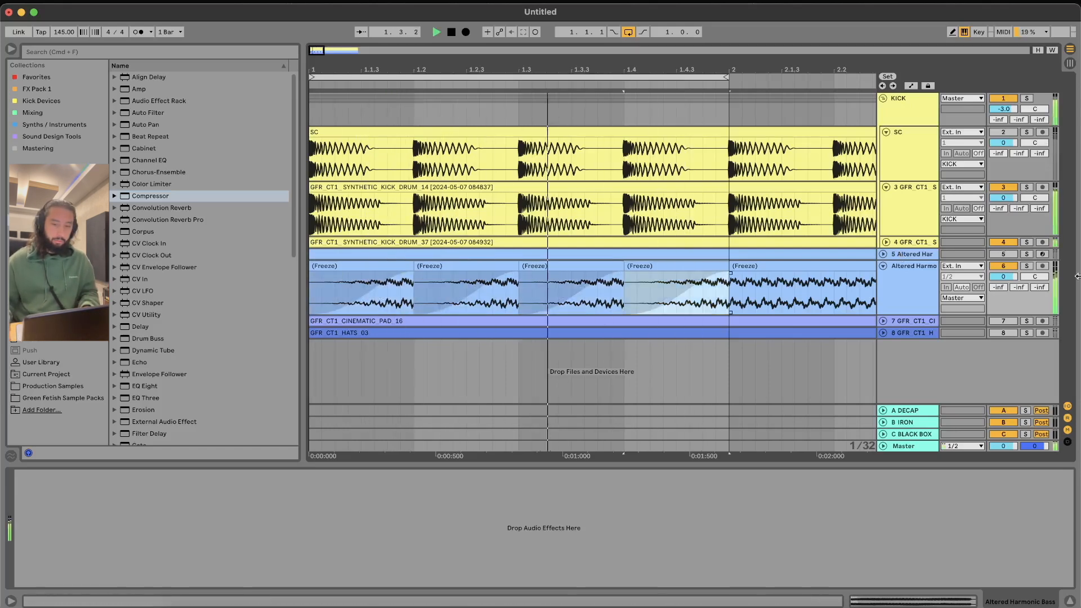
Bend the first-beat bass clip's fade-in to rise late and steeply, and duplicate the clip three times across beats two to four
drag(363, 293, 397, 291)
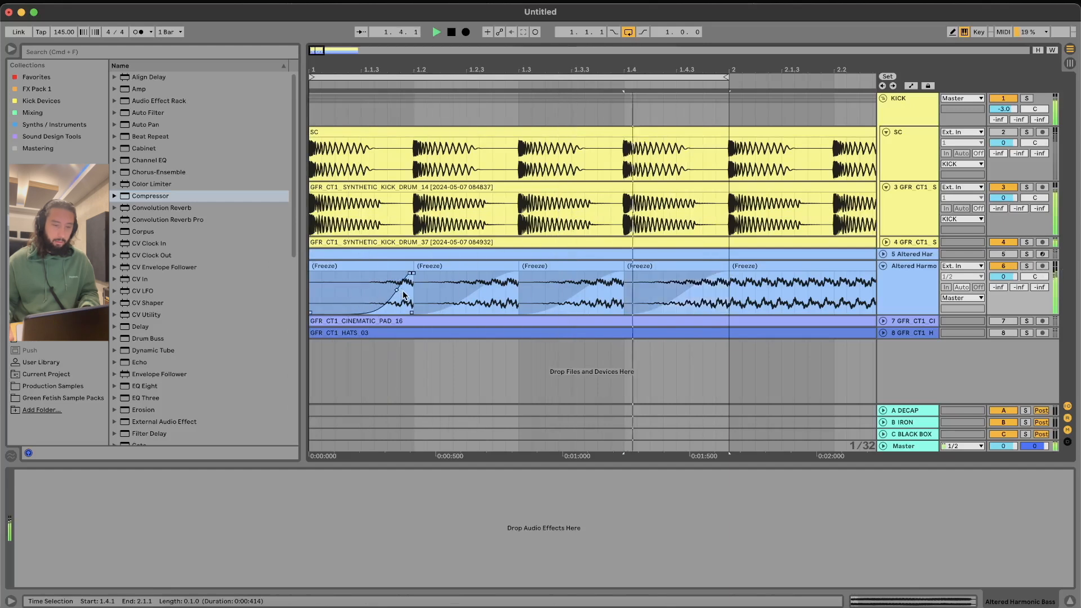
click(386, 268)
key(super+d)
key(super+d)
key(super+d)
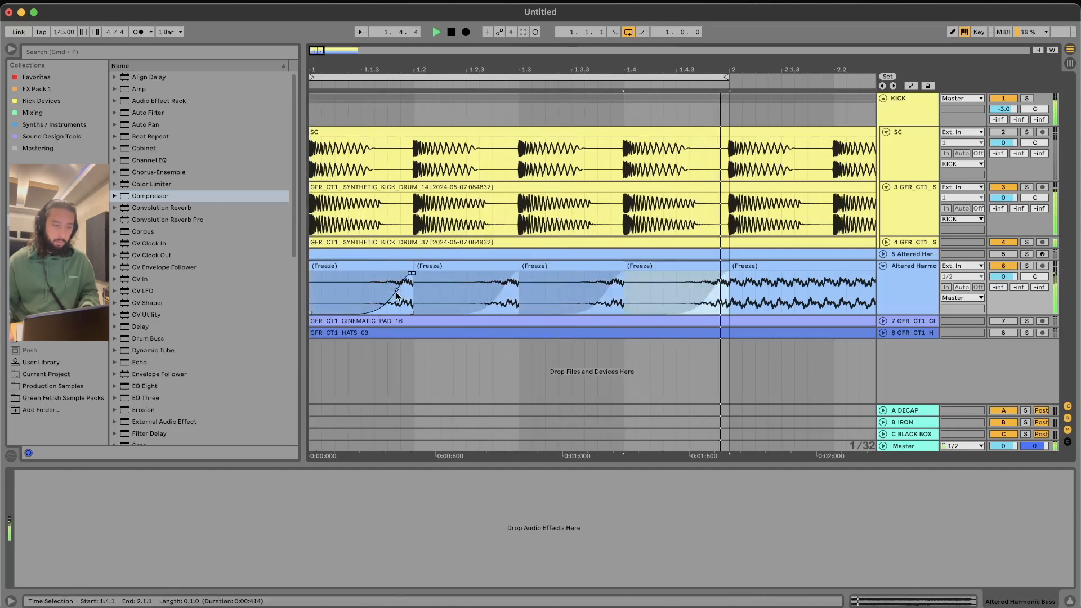
Soften the first-beat bass clip's fade-in to a gradual curve and copy the first two beats over beats three and four
drag(397, 290, 328, 287)
click(360, 285)
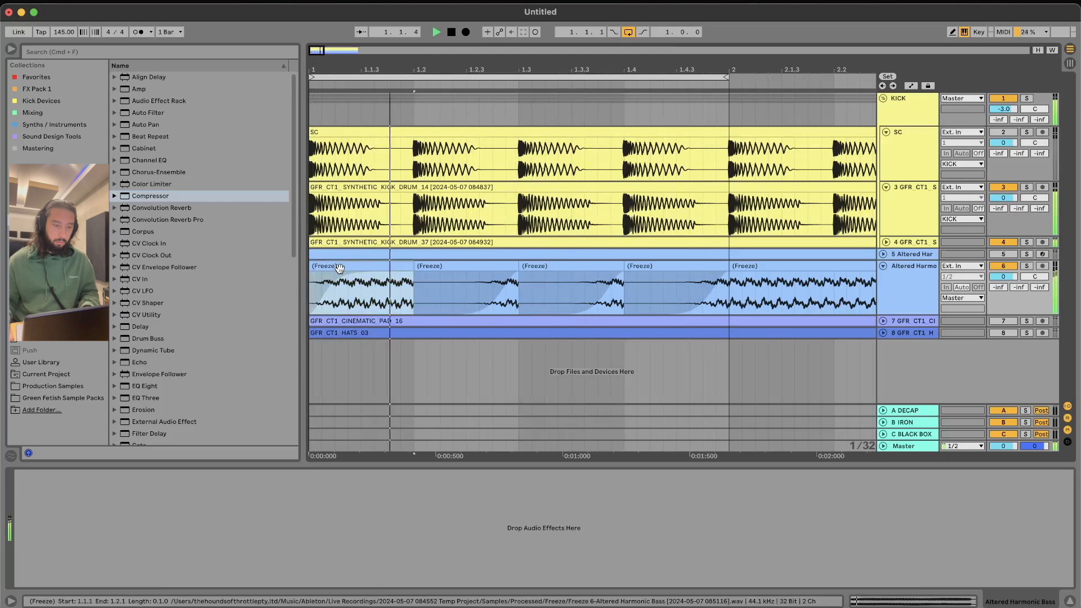
drag(331, 284, 359, 286)
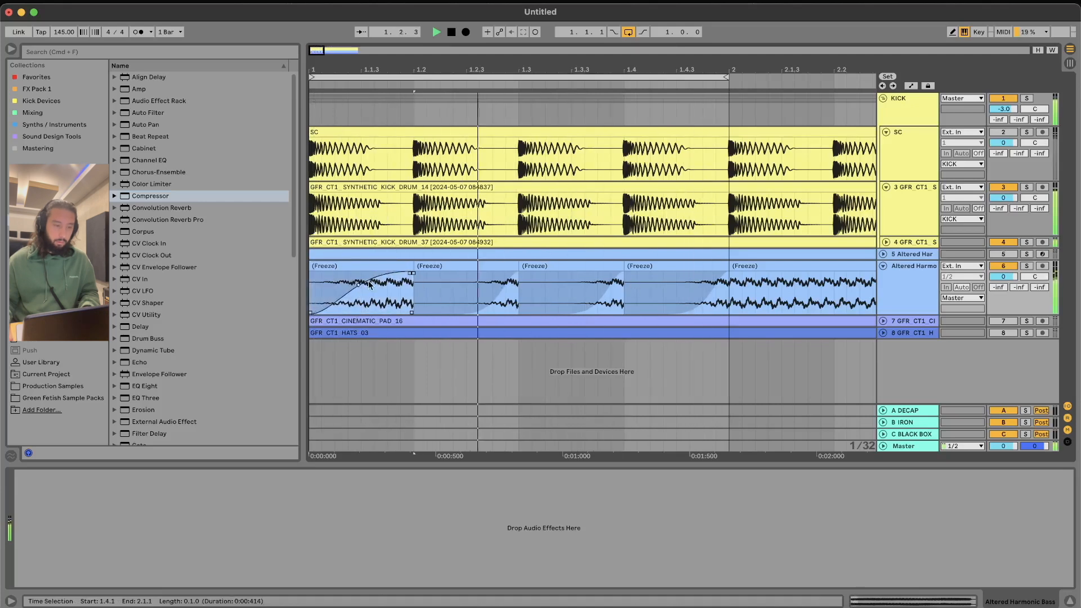
drag(521, 281, 729, 286)
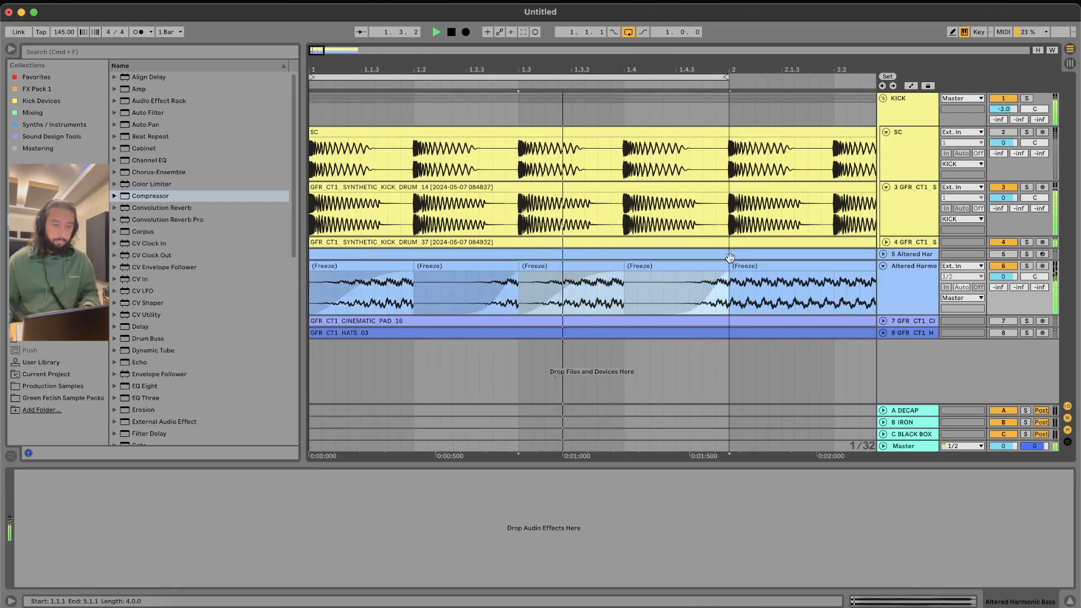
Give the second-beat bass clip a gradual fade-in and a fade-out, and copy beats one and two over beats three and four
click(476, 288)
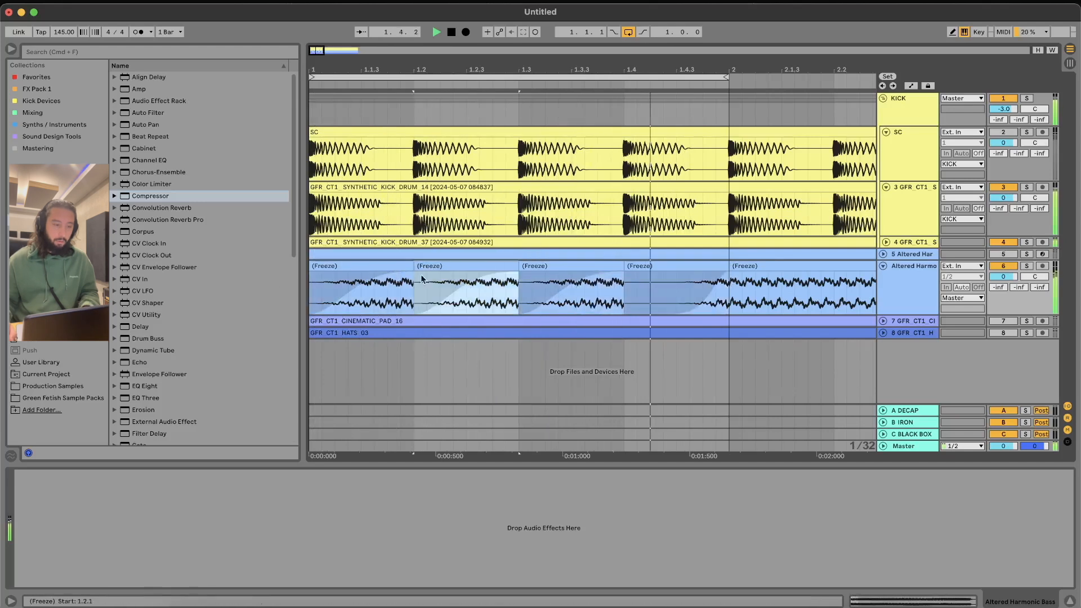
mouse_move(516, 273)
mouse_down()
mouse_move(465, 273)
mouse_move(778, 291)
mouse_up()
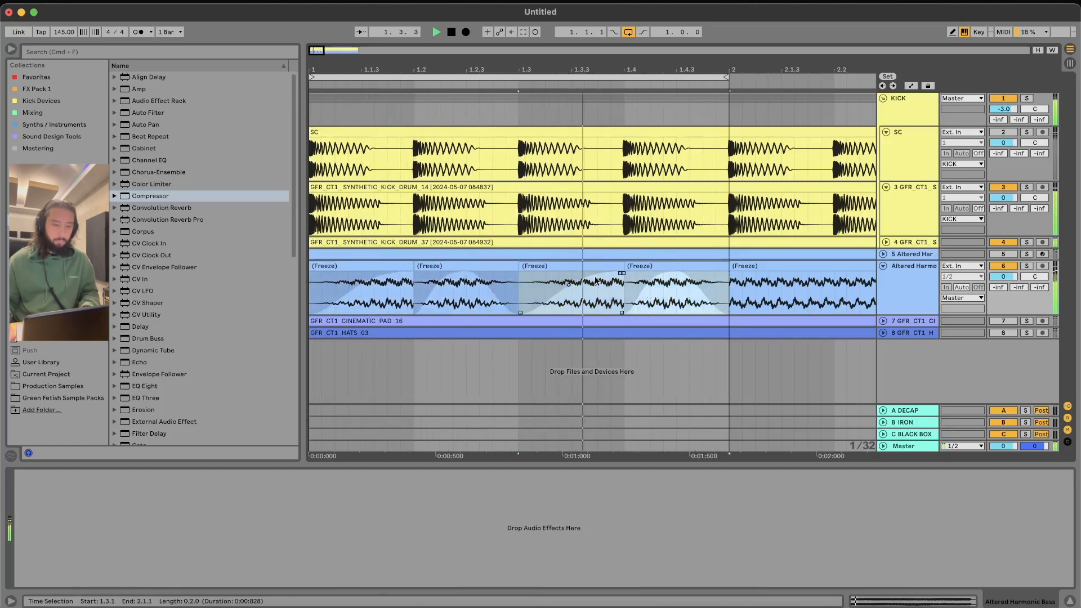
Shorten the third-beat clip's fade-in, duplicate that clip onto beat four, and lengthen the third-beat fade-in to nearly the whole clip
drag(621, 273, 544, 274)
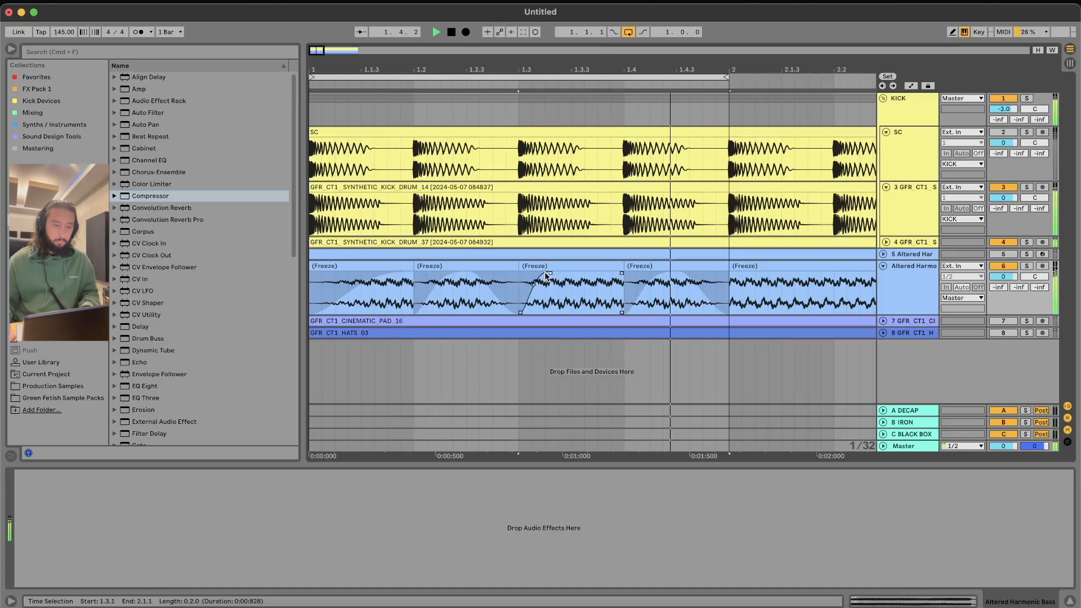
click(552, 266)
key(super+d)
drag(546, 273, 615, 274)
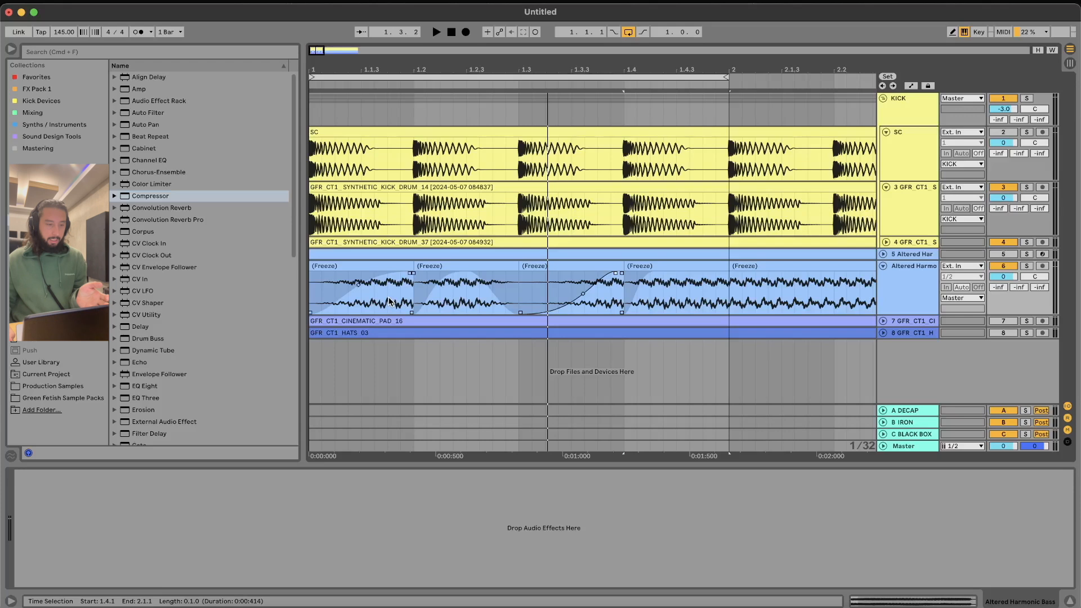
Shorten the first-beat bass clip's fade-in to about two thirds of the beat and consolidate the clip
click(410, 292)
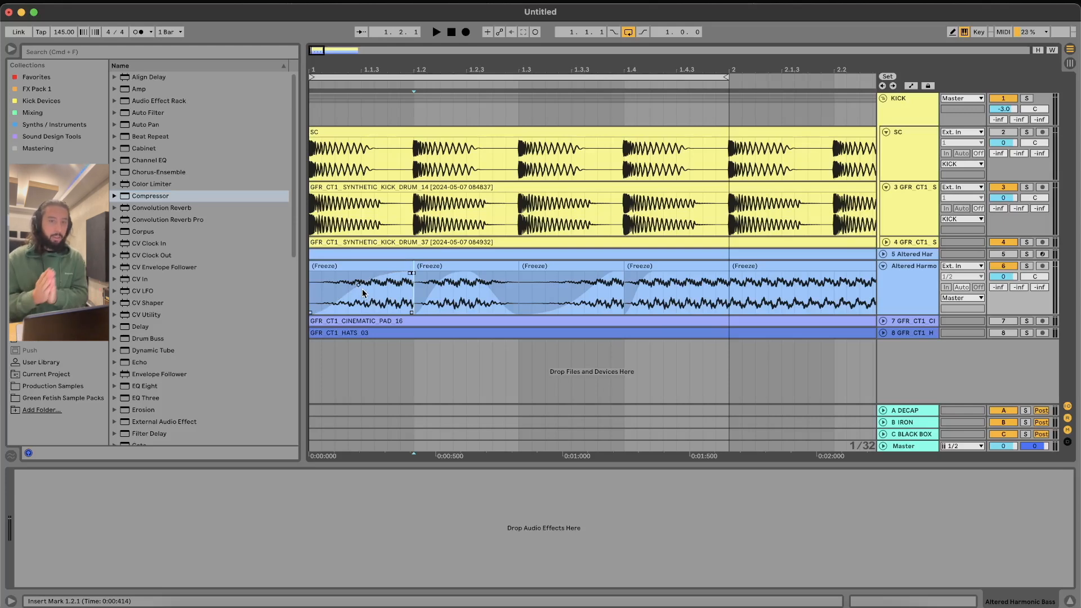
mouse_move(359, 285)
mouse_down()
mouse_move(370, 292)
mouse_move(389, 275)
mouse_move(377, 274)
mouse_up()
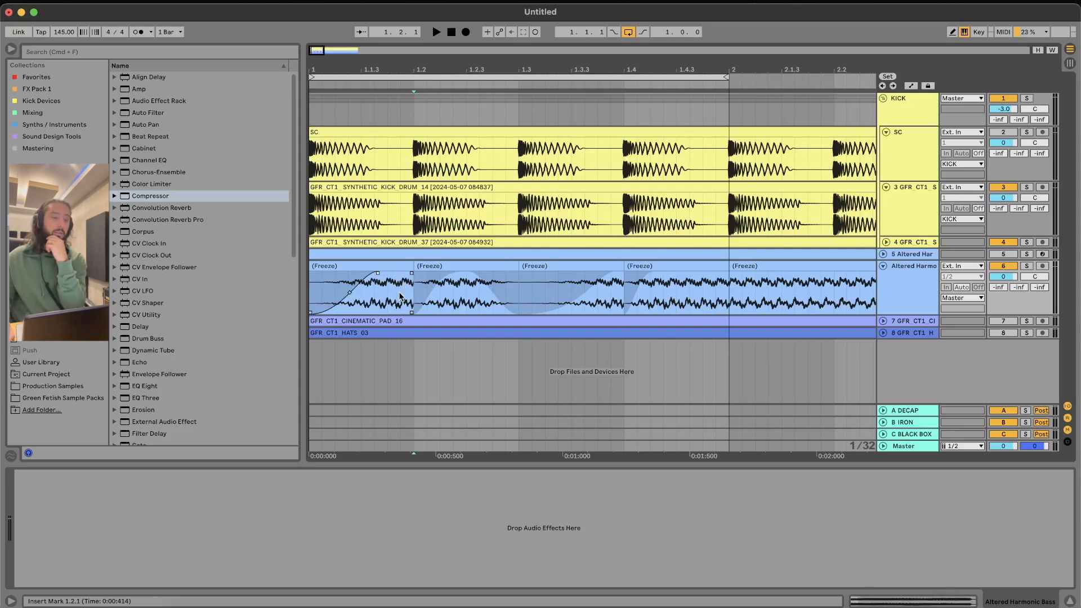
drag(413, 294, 288, 292)
key(super+j)
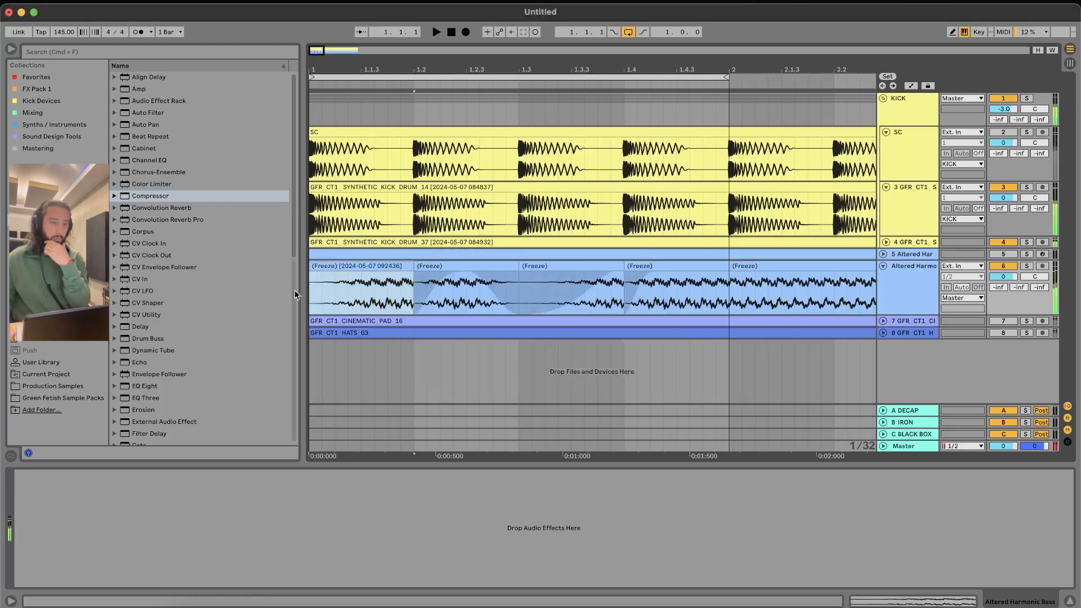
Compare the kick and the faded bass waveform across the two halves of the first beat
click(408, 299)
drag(363, 295, 255, 194)
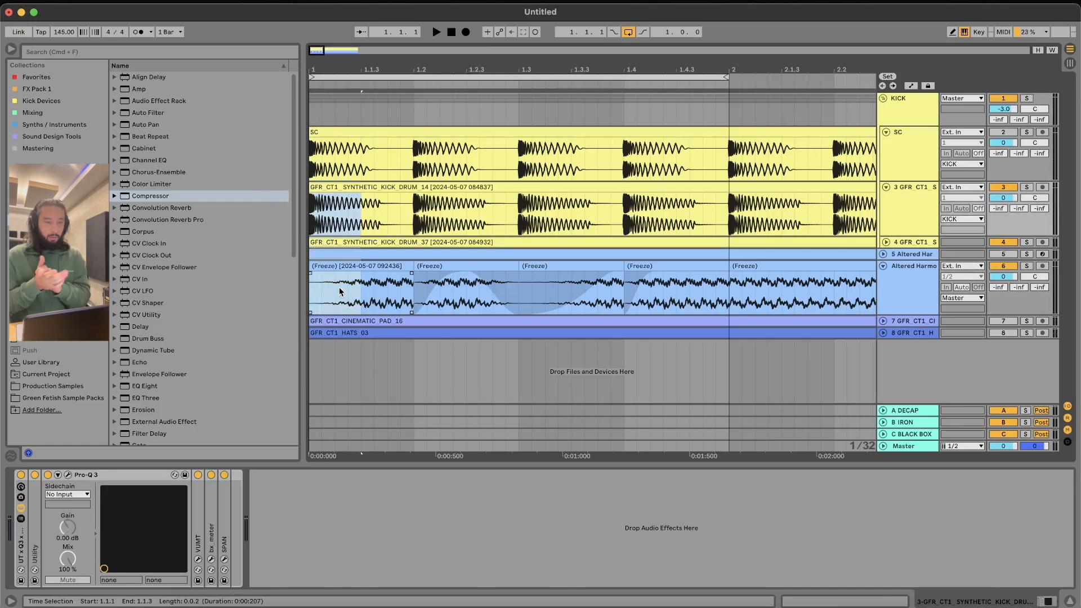
drag(362, 300, 414, 166)
click(365, 212)
click(367, 286)
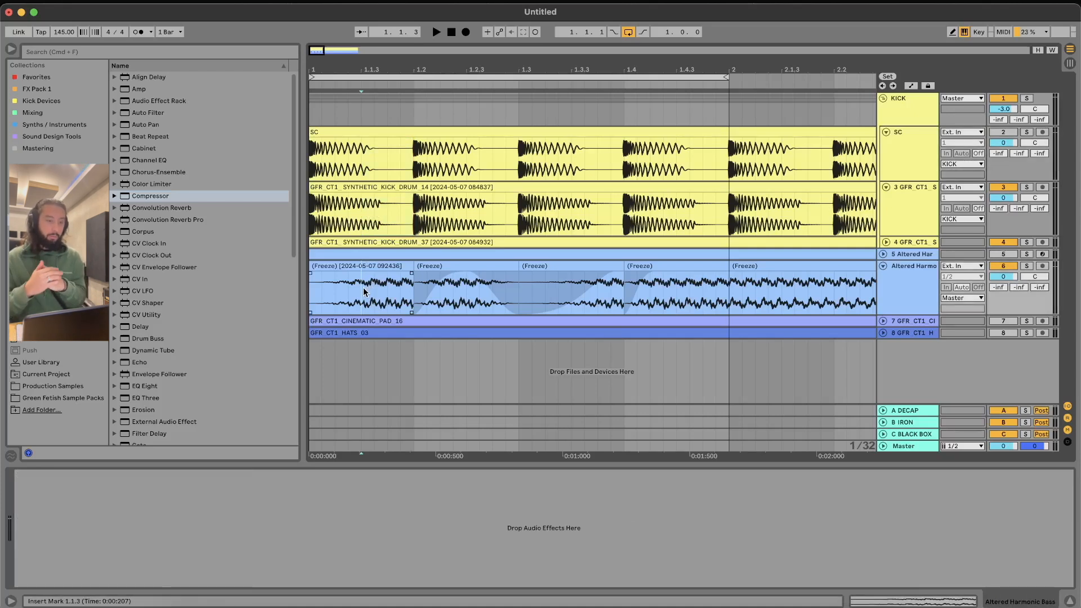
click(374, 207)
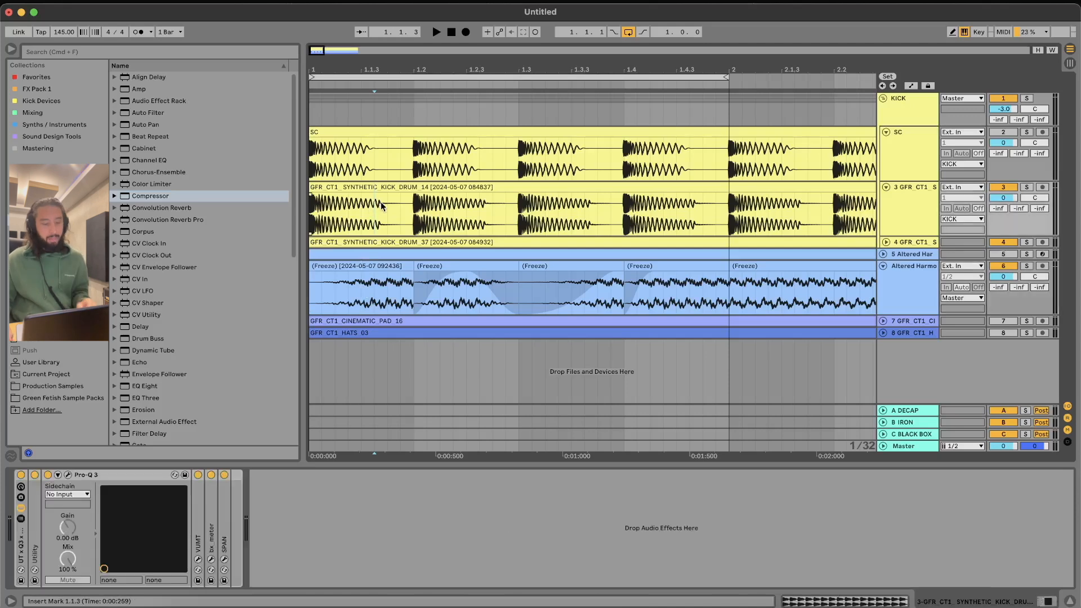
Try splitting the kick clip at 1.2.1 and fading out the first kick's tail, and play the loop
click(413, 209)
key(super+e)
drag(412, 194, 344, 195)
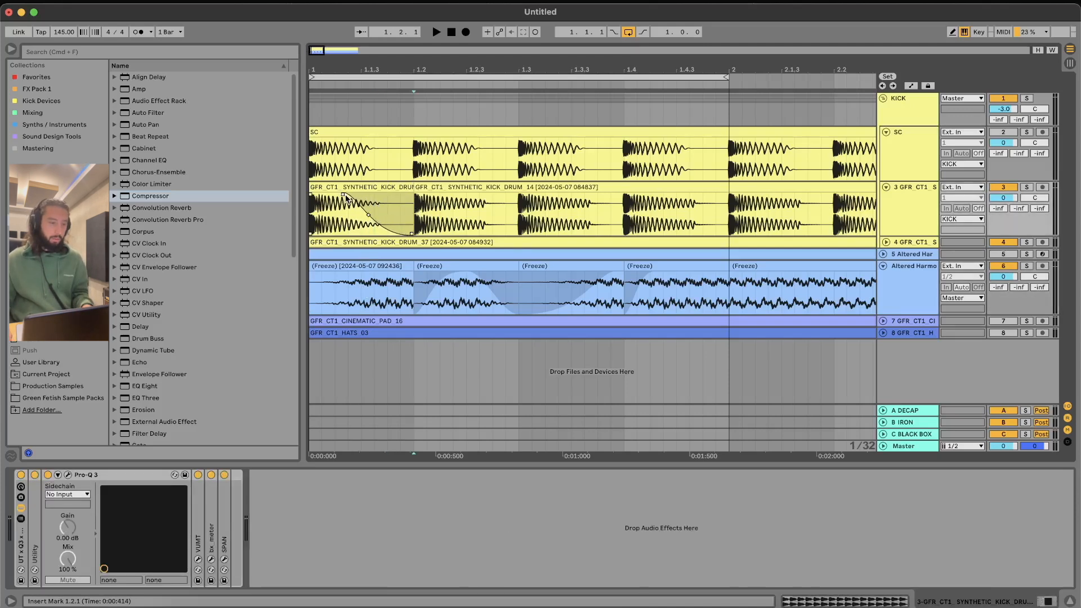
click(886, 132)
click(400, 146)
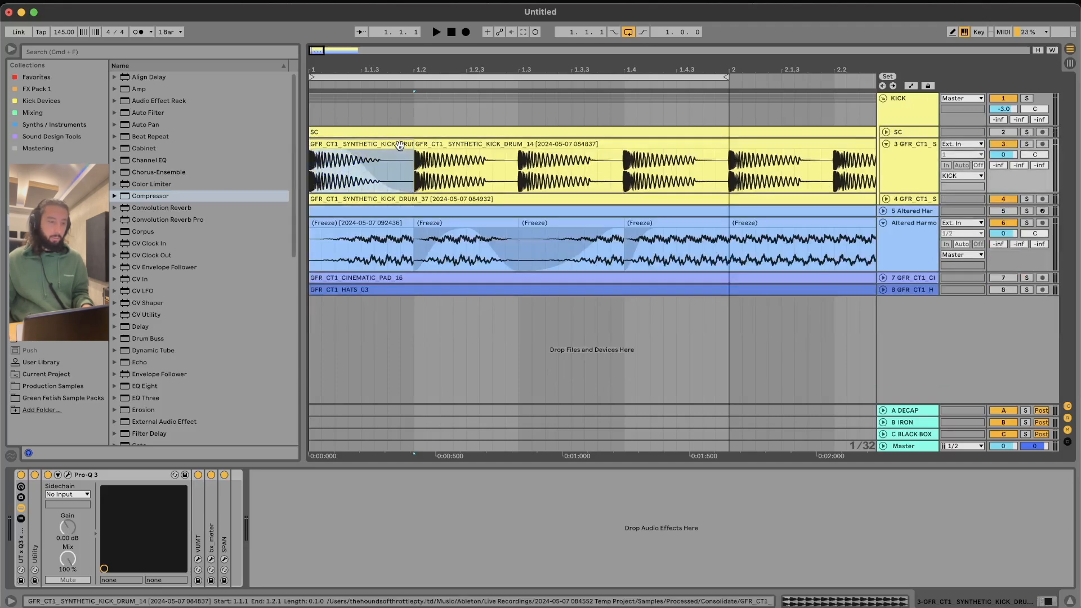
key(space)
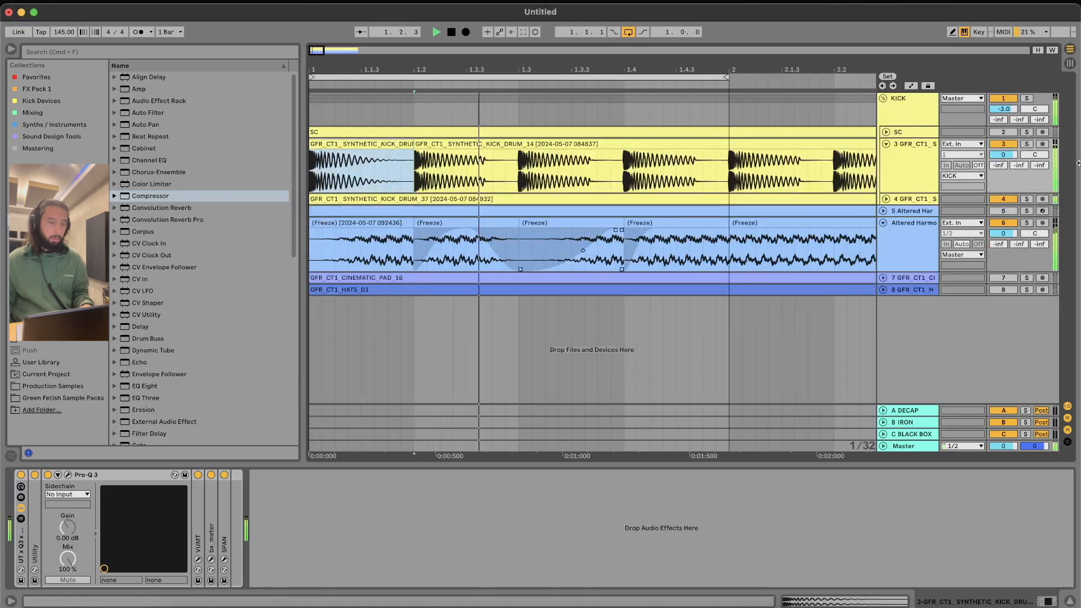
key(space)
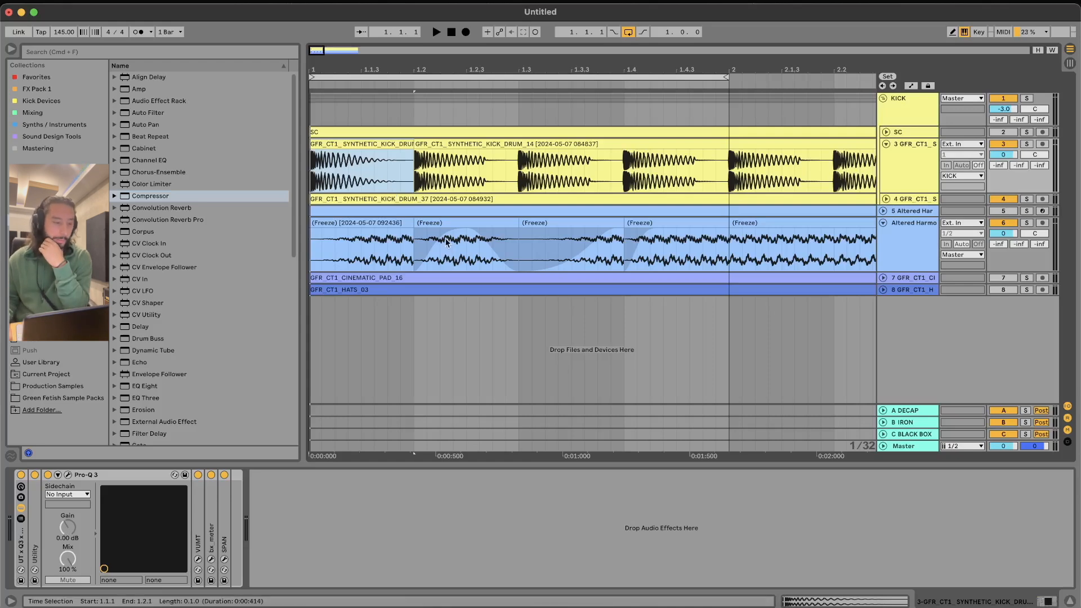
Lengthen the fourth-beat bass clip's fade-in and bend it to rise late while playing the loop, and stop playback
click(401, 256)
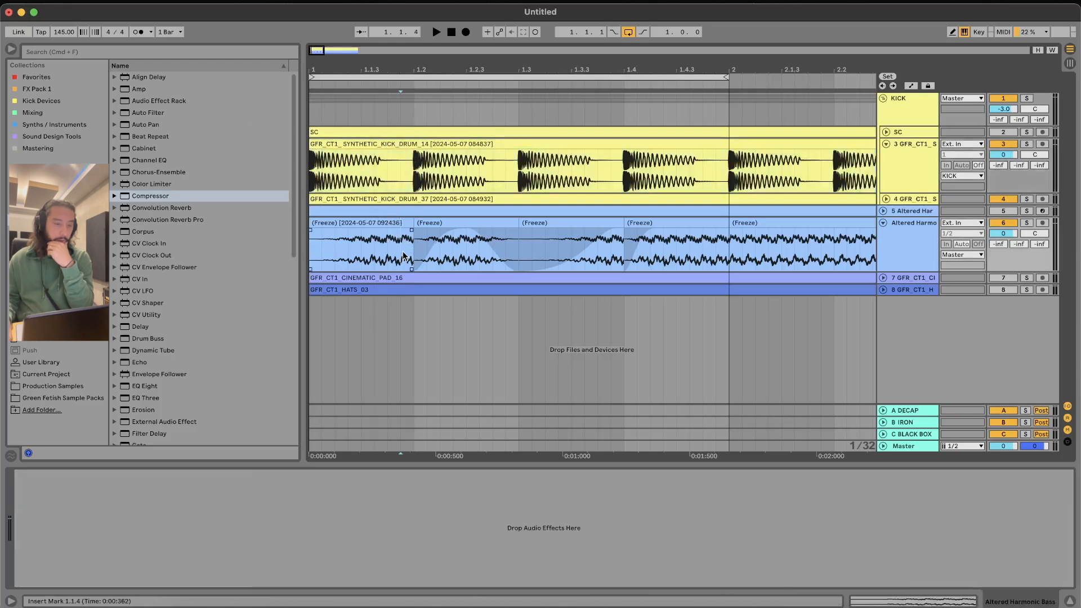
click(401, 223)
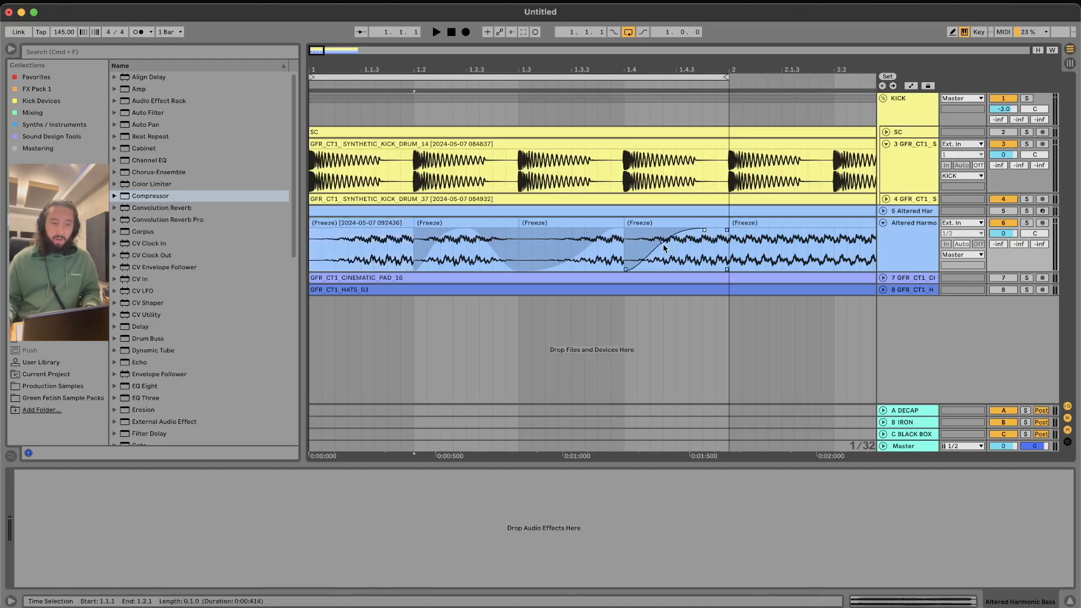
key(space)
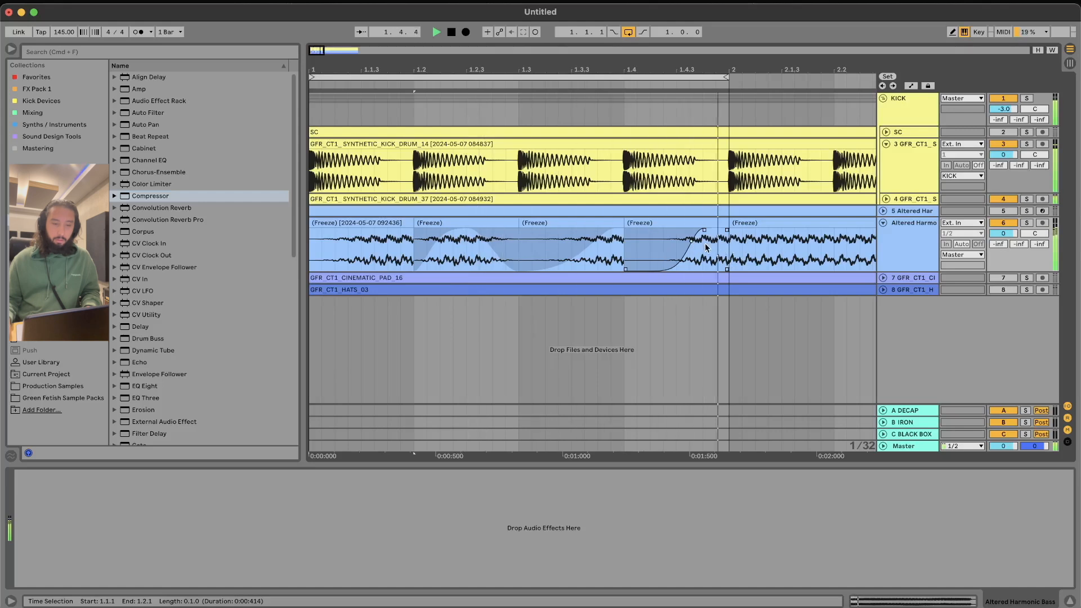
key(space)
Consolidate the four faded bass pieces of the first bar into one clip and play the loop
key(super+j)
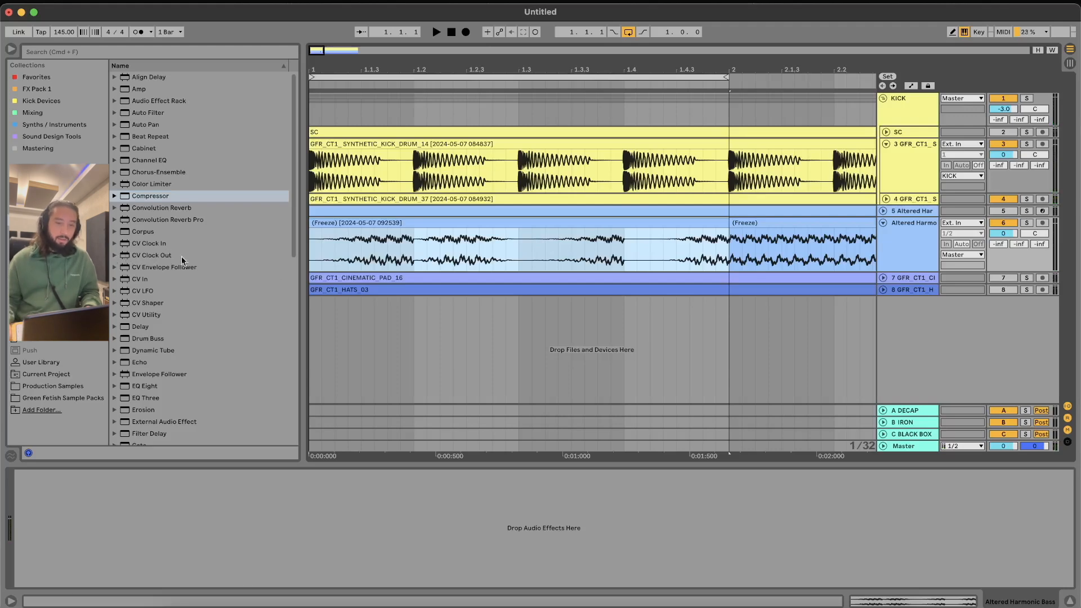
click(414, 250)
key(minus)
key(minus)
key(space)
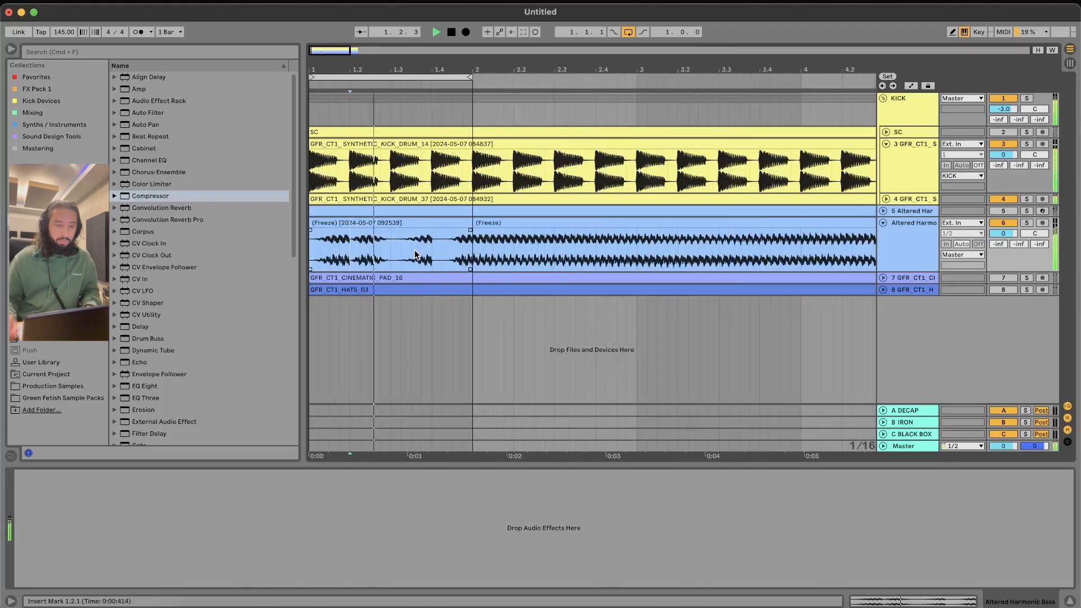
Stop playback, split the second-bar bass at 2.2.1 and 2.3.1, and fade out the piece before 2.2.1
click(506, 252)
key(minus)
key(space)
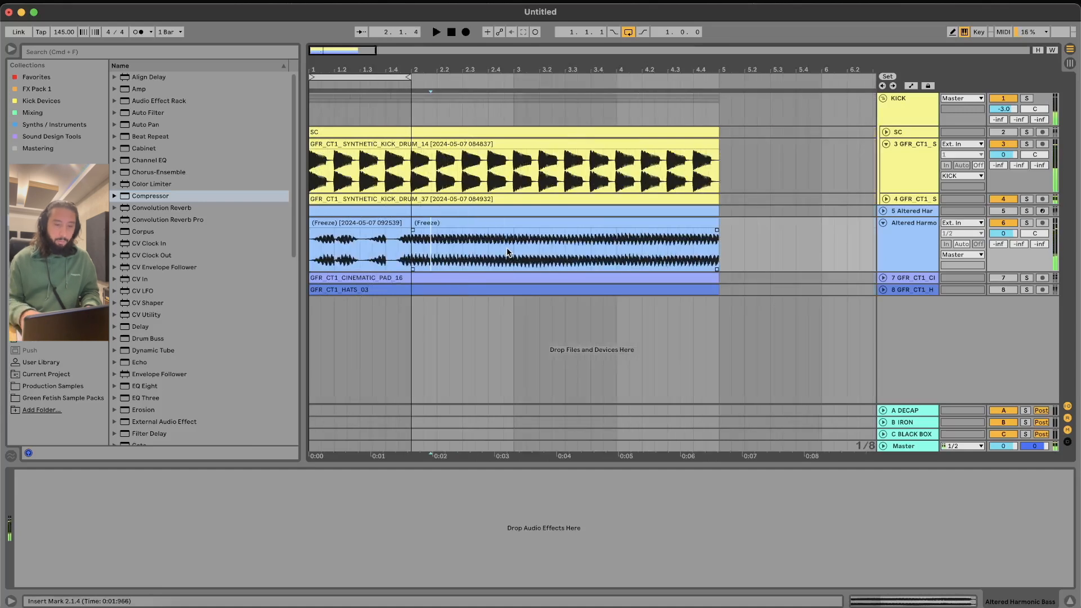
click(439, 254)
key(super+e)
drag(435, 230, 412, 231)
click(460, 242)
key(super+e)
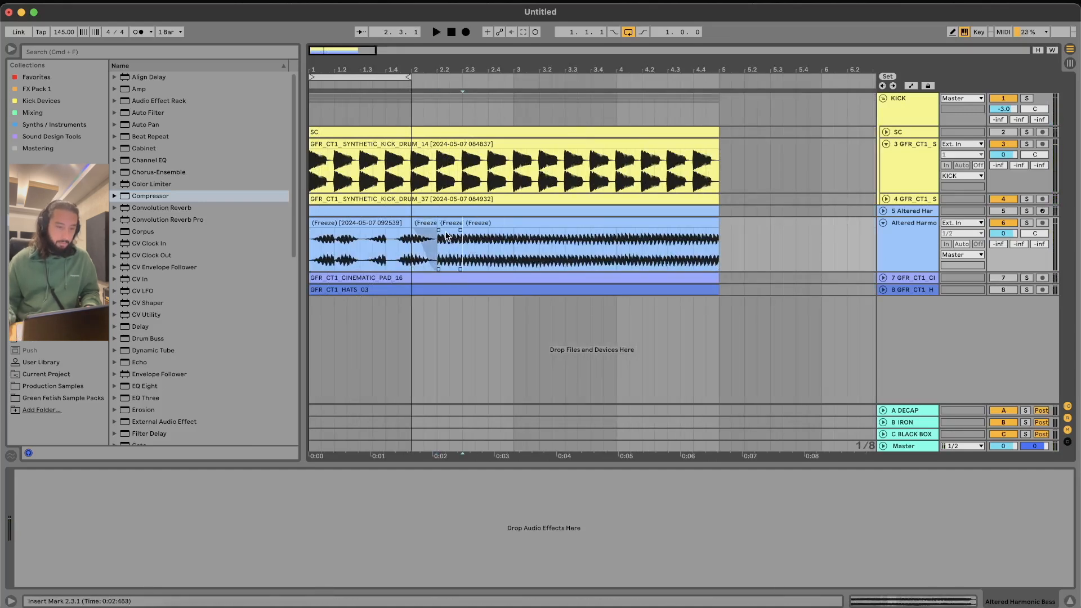
Duplicate the 2.2.1 bass piece onto the next beat, split the bass at 3.1.1, and fade in the fourth-beat piece
click(451, 223)
key(super+d)
click(513, 242)
key(super+e)
Set the loop to the first two bars of the bass and play it
drag(490, 230, 283, 254)
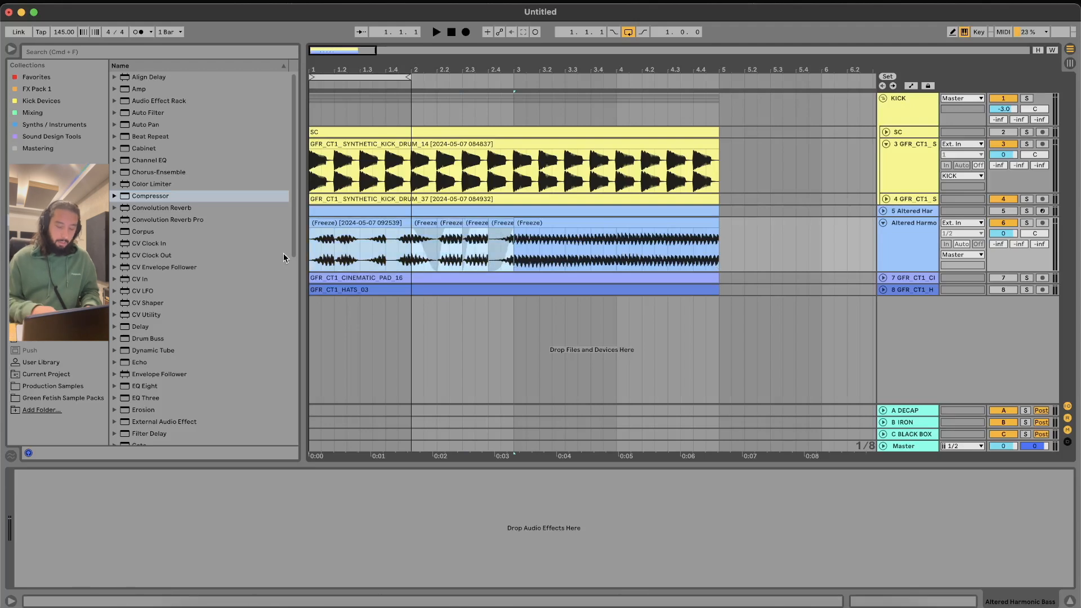
key(super+l)
key(space)
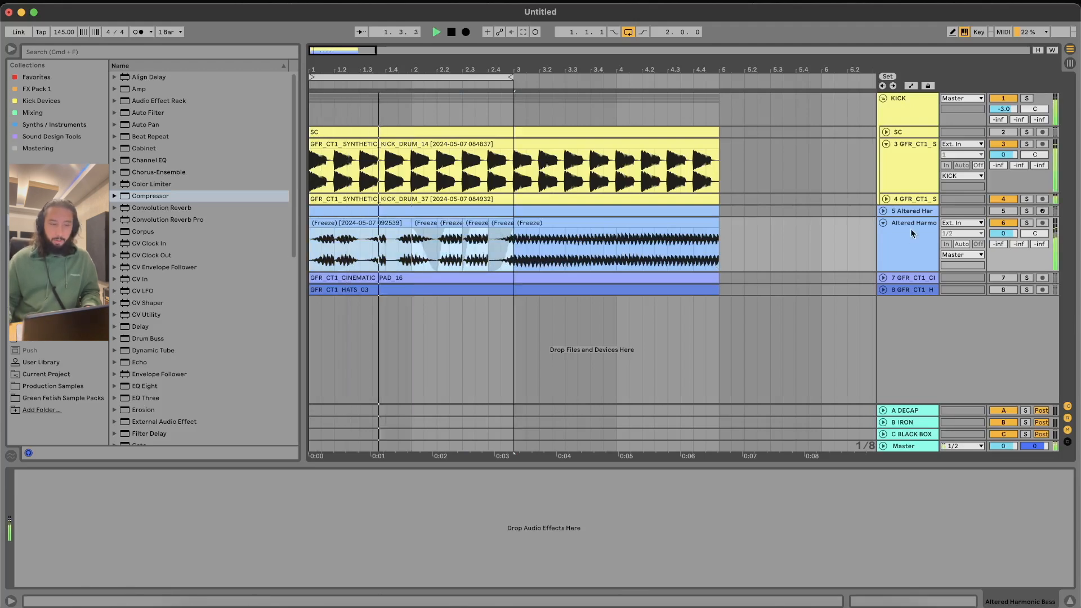
Consolidate the first two bars of bass into one clip and duplicate it across bars three and four
drag(514, 250, 202, 248)
key(super+j)
key(super+d)
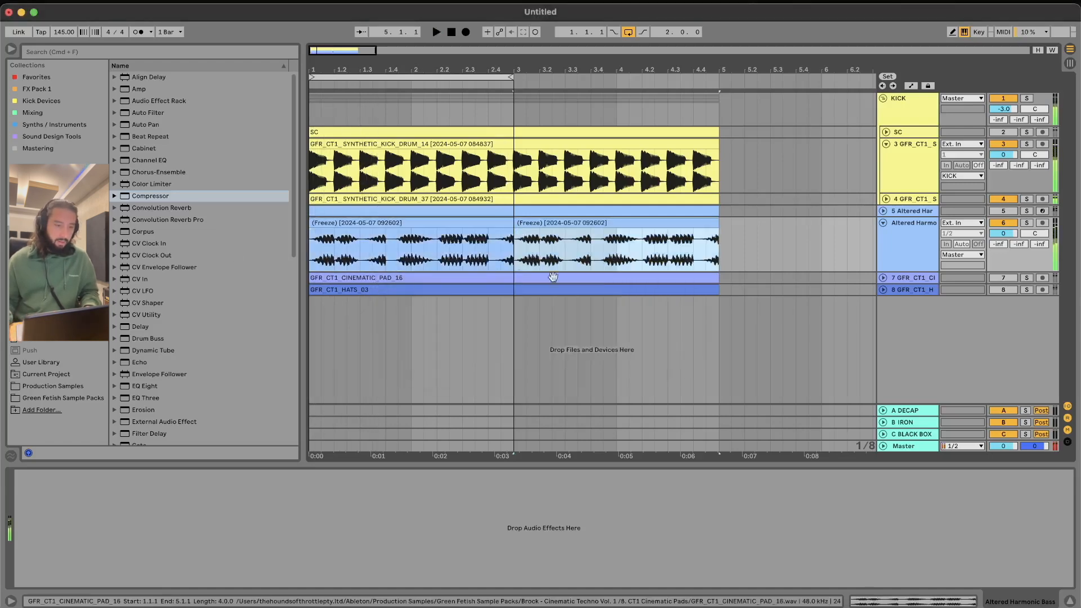
Consolidate all four bars of bass into a single clip and set the loop to its full length
drag(724, 251, 298, 251)
key(super+j)
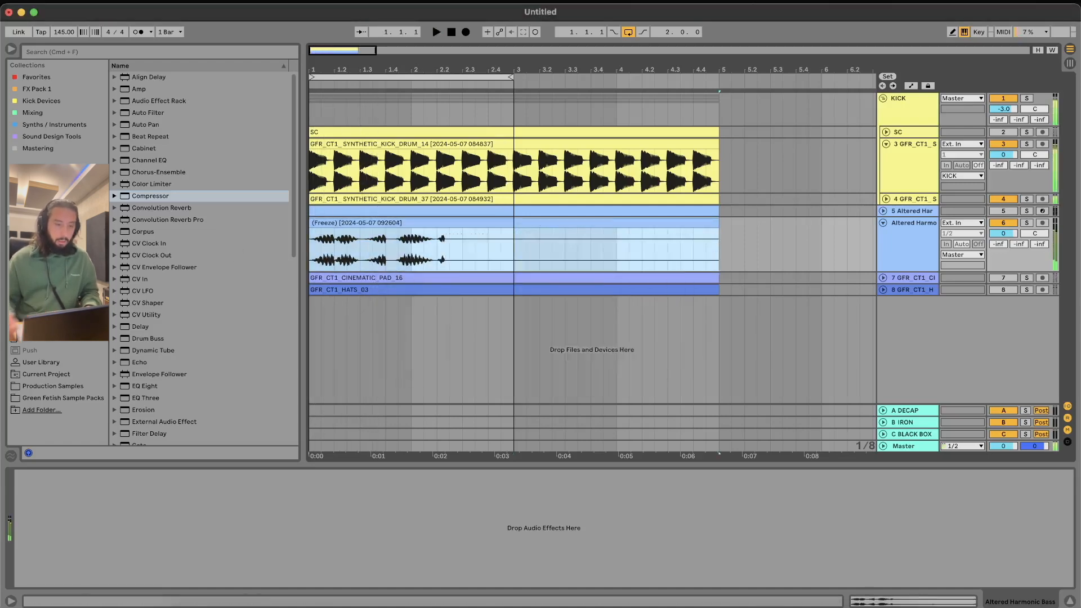
click(351, 252)
click(572, 224)
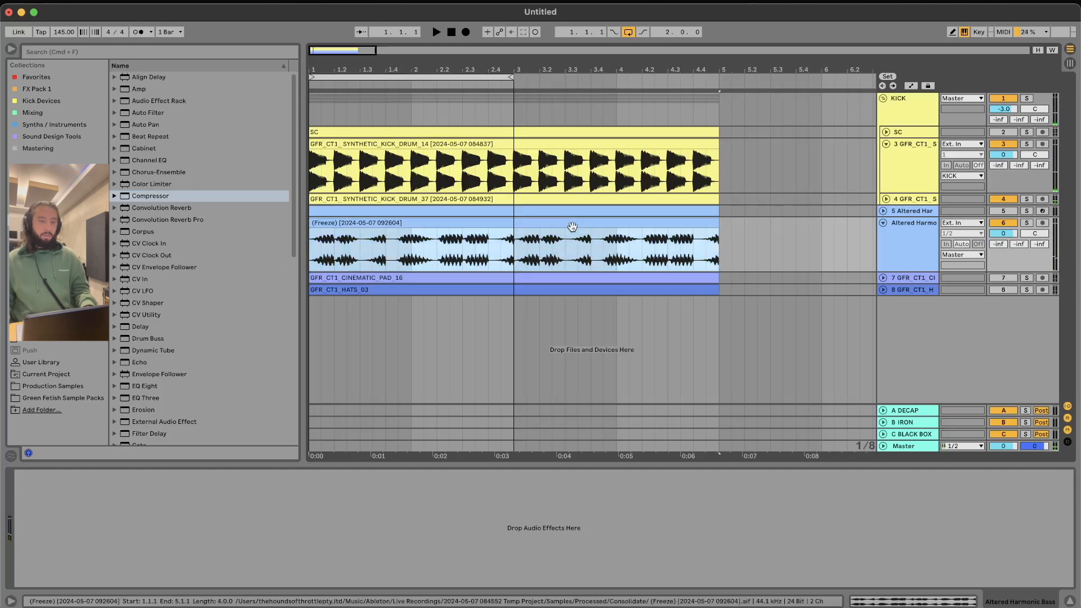
key(super+l)
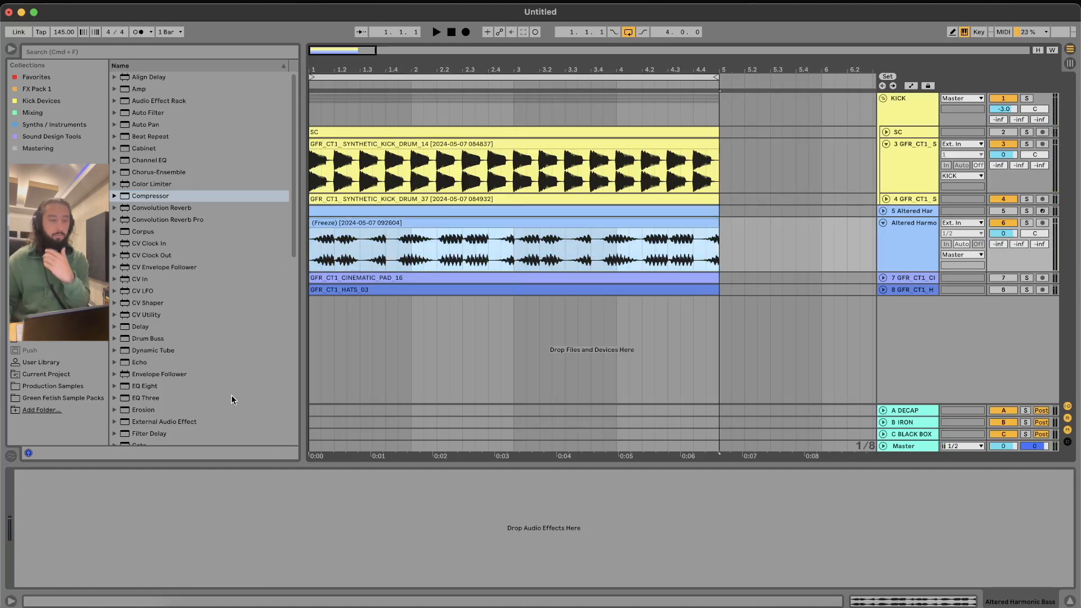
Compare the kick and ducked bass waveforms over the first beats, selecting across both tracks
click(318, 271)
key(plus)
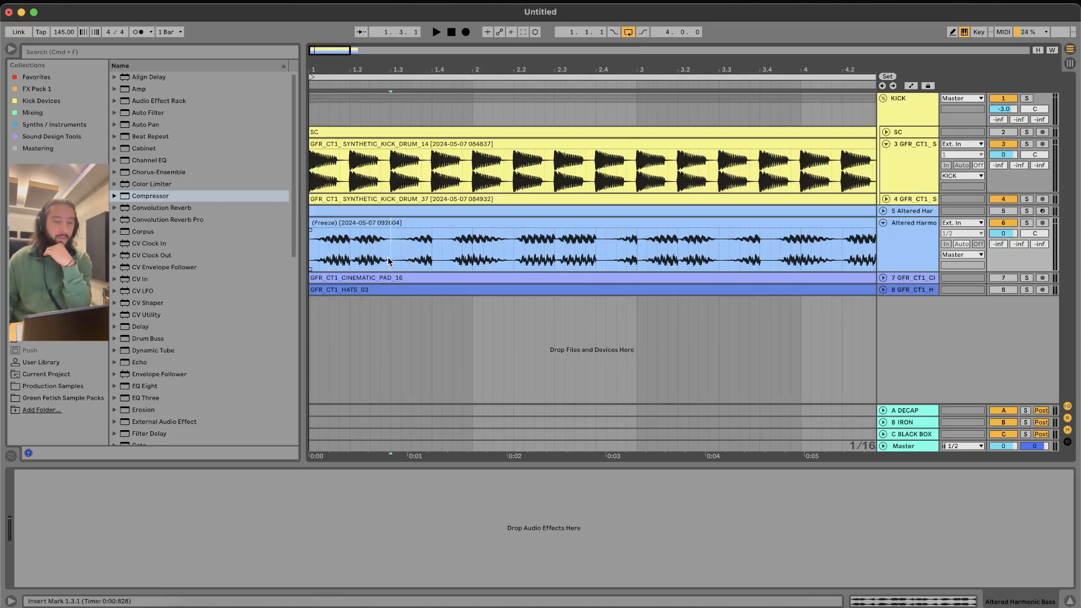
scroll(388, 261, up, 3)
scroll(403, 261, left, 2)
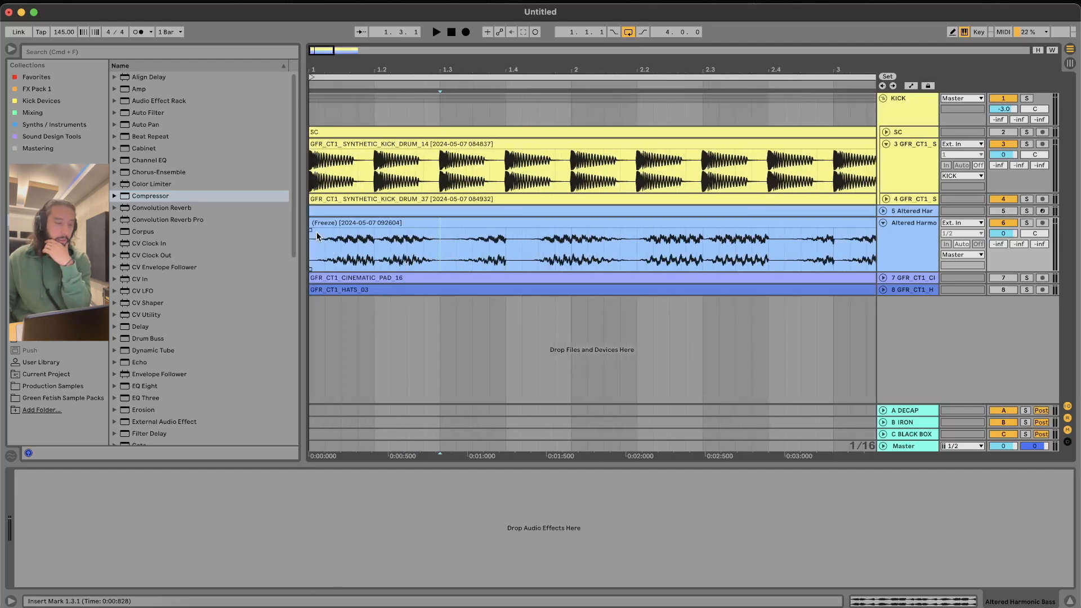
drag(341, 261, 308, 181)
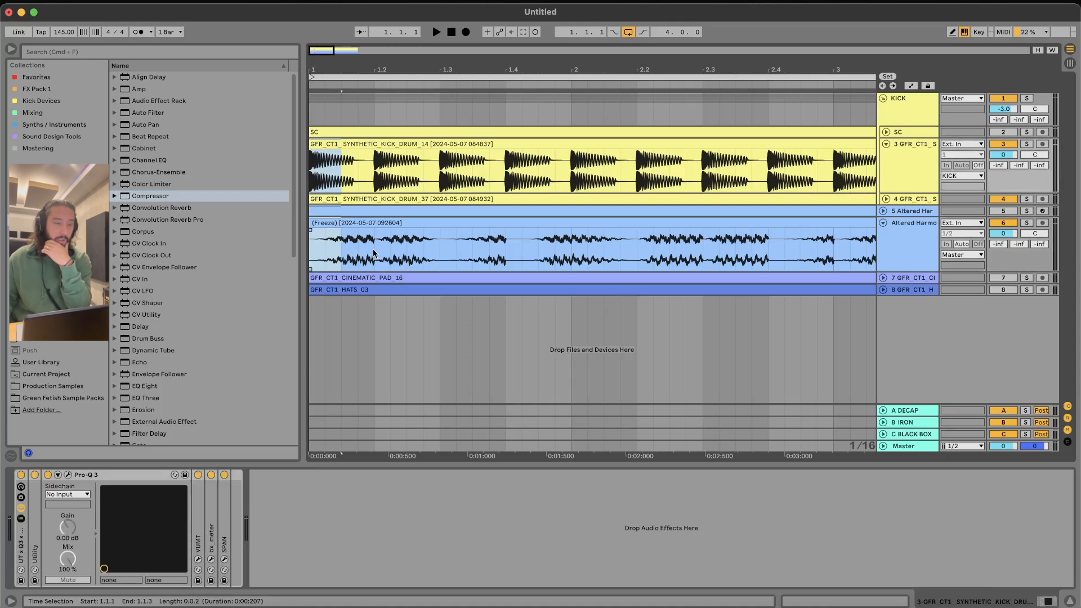
drag(374, 250, 342, 165)
drag(372, 238, 426, 163)
Collapse and mute the frozen bass track, and expand the GFR_CT1_CINEMATIC_PAD_16 track
click(446, 225)
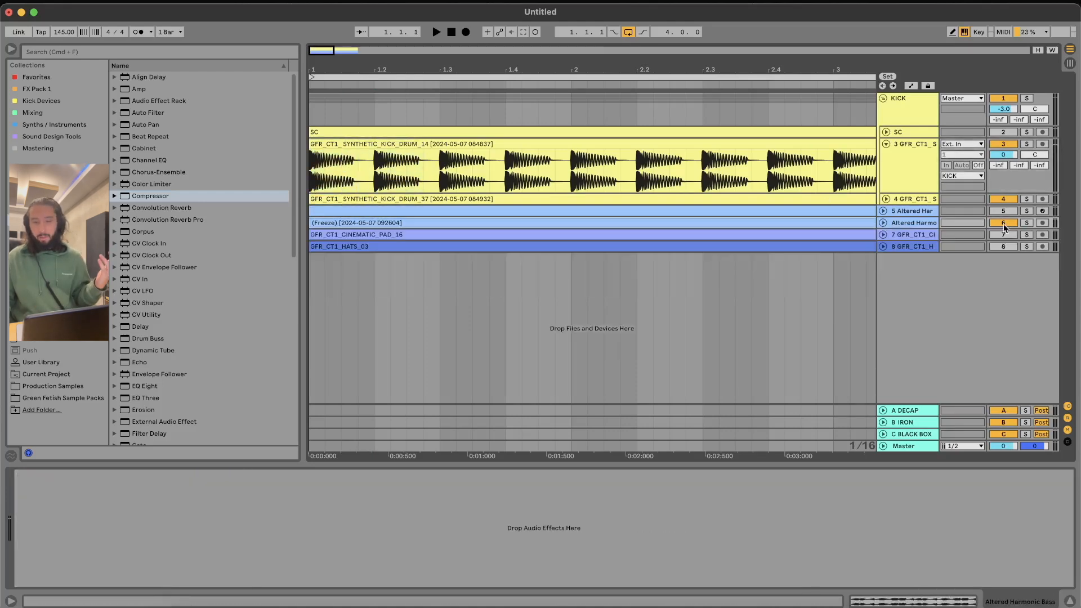
click(883, 234)
click(620, 270)
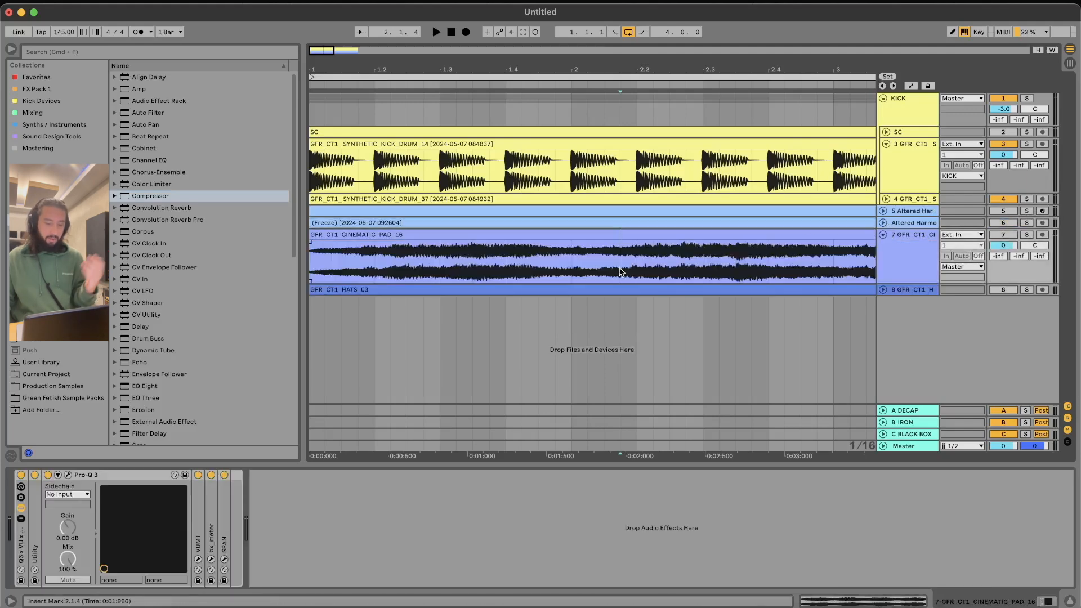
Select the four-bar cinematic pad clip, solo its track and play it
key(minus)
key(minus)
key(minus)
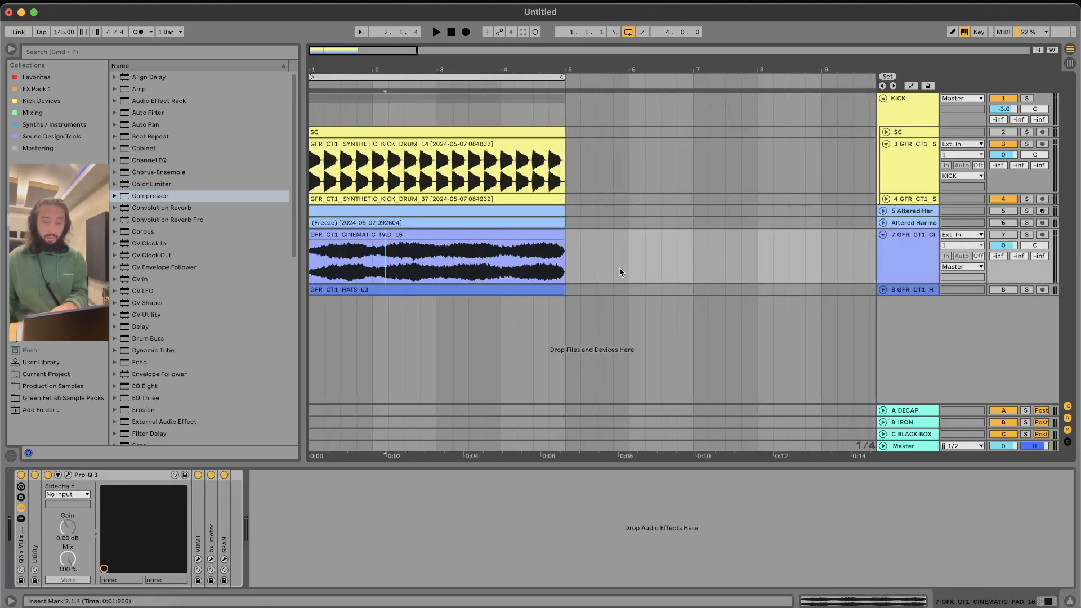
key(plus)
click(532, 238)
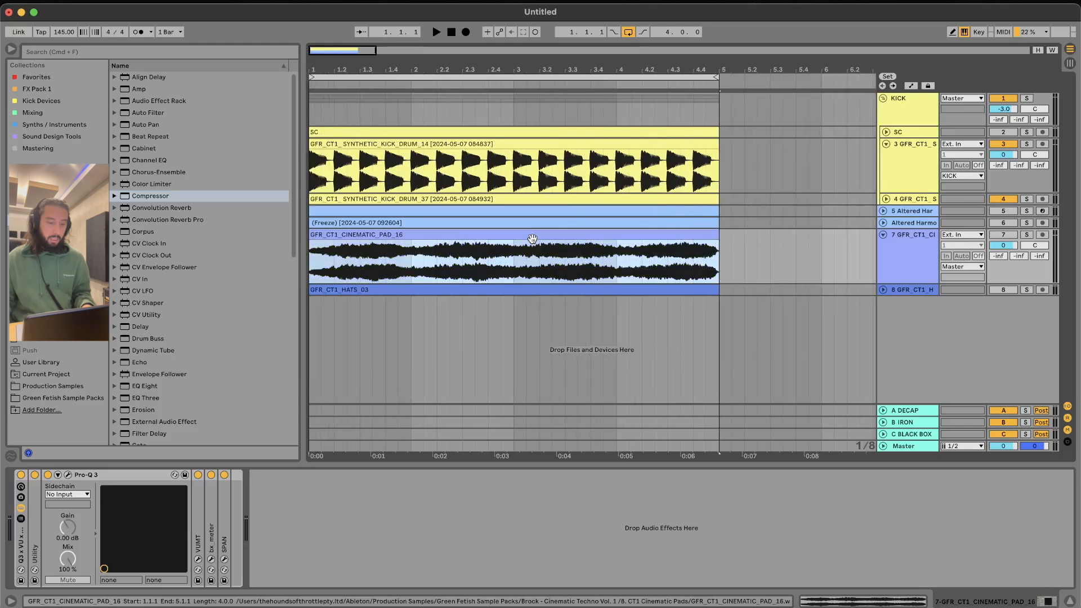
click(1027, 234)
key(space)
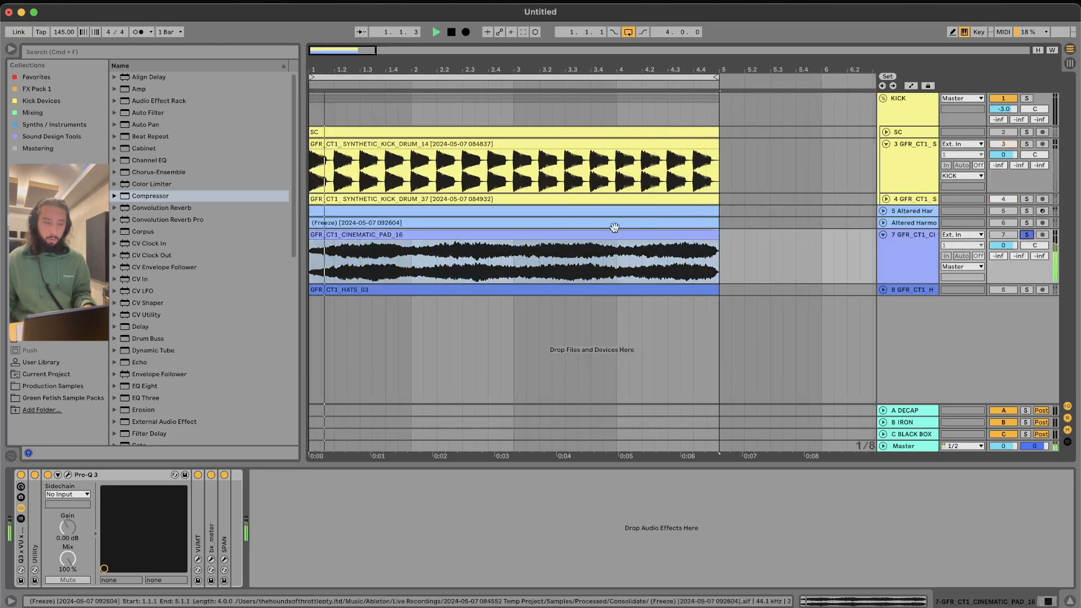
Lower the cinematic pad track's volume to -5.0 dB, stop playback and turn its solo off
click(514, 263)
drag(1003, 245, 1006, 251)
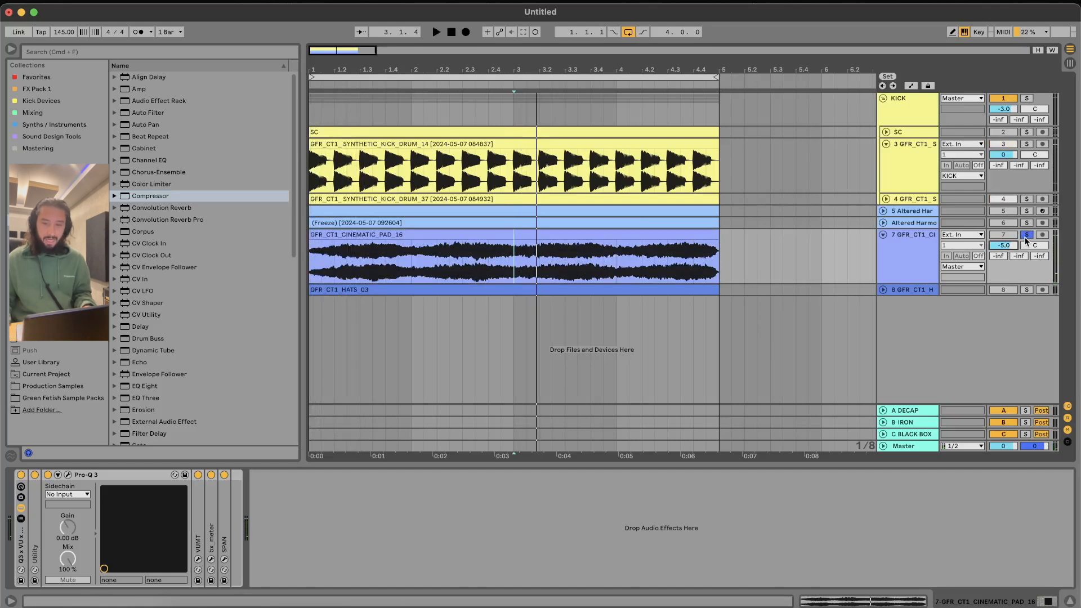
click(513, 235)
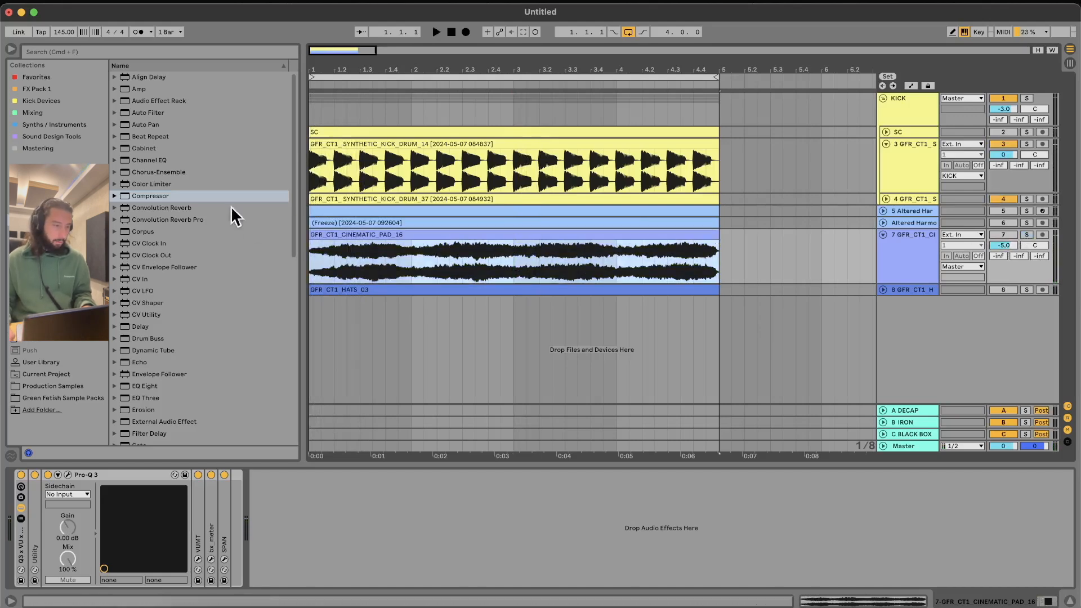
Add a Compressor to the pad track with the sidechain enabled and fed from SC, Post FX
double_click(210, 195)
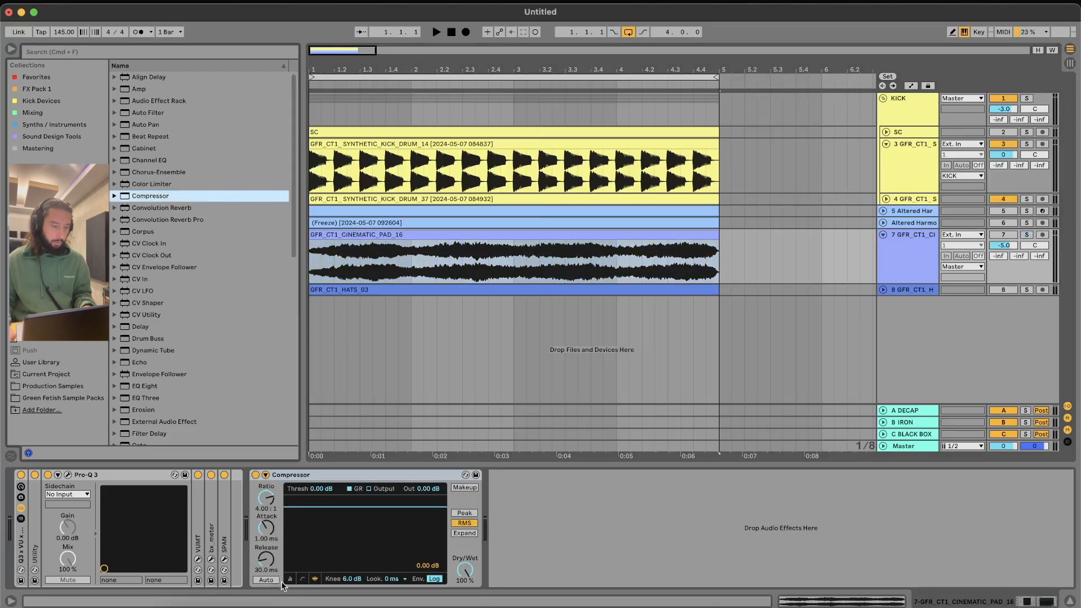
click(289, 579)
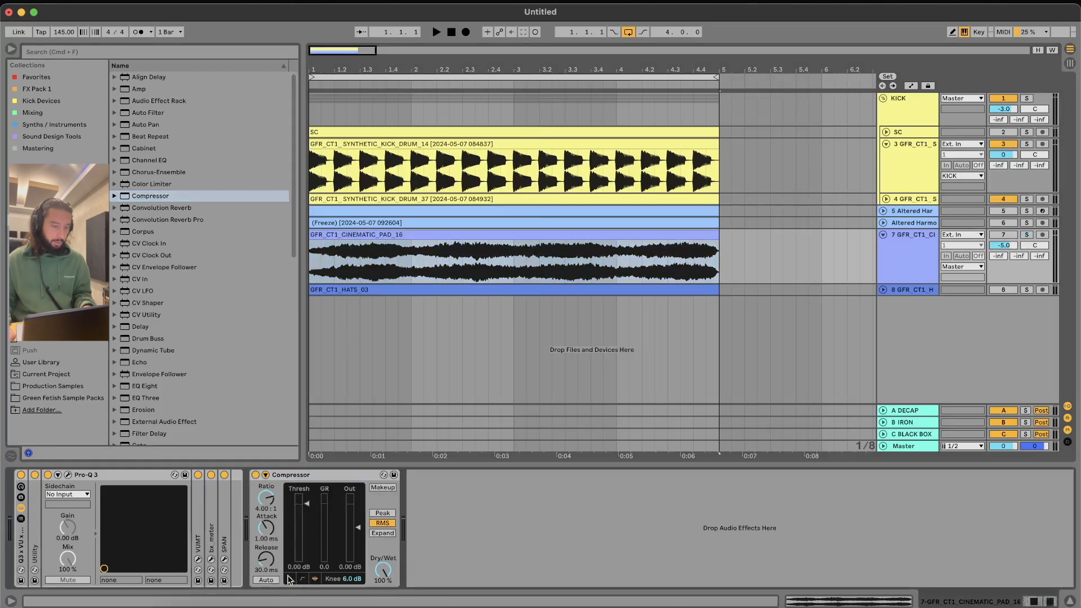
click(266, 476)
click(275, 505)
click(306, 390)
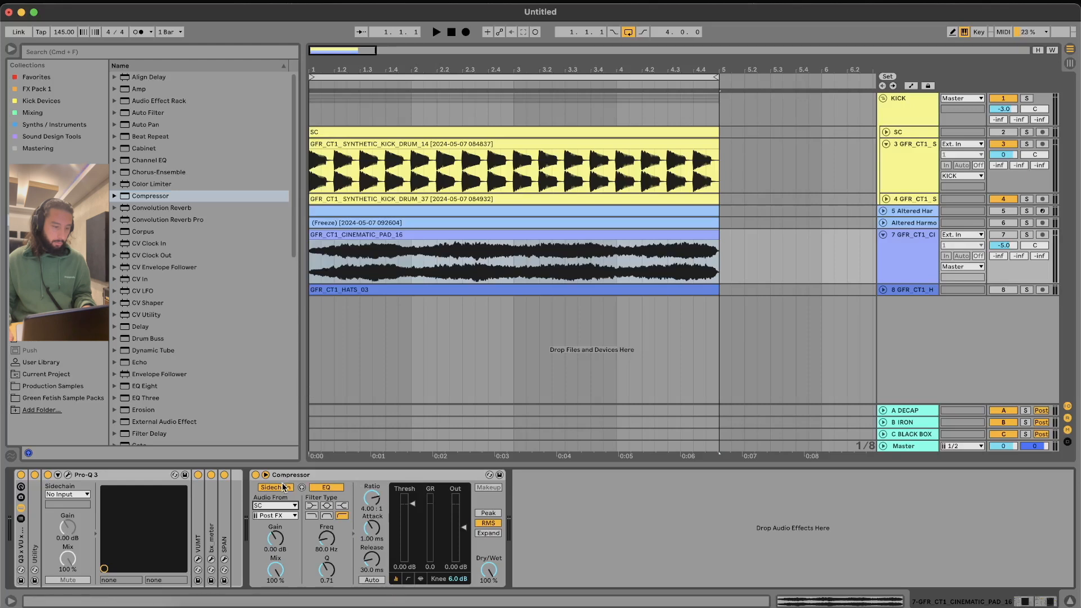
Unmute the pad track and lower the Compressor's threshold to -31.0 dB while playing the loop
key(space)
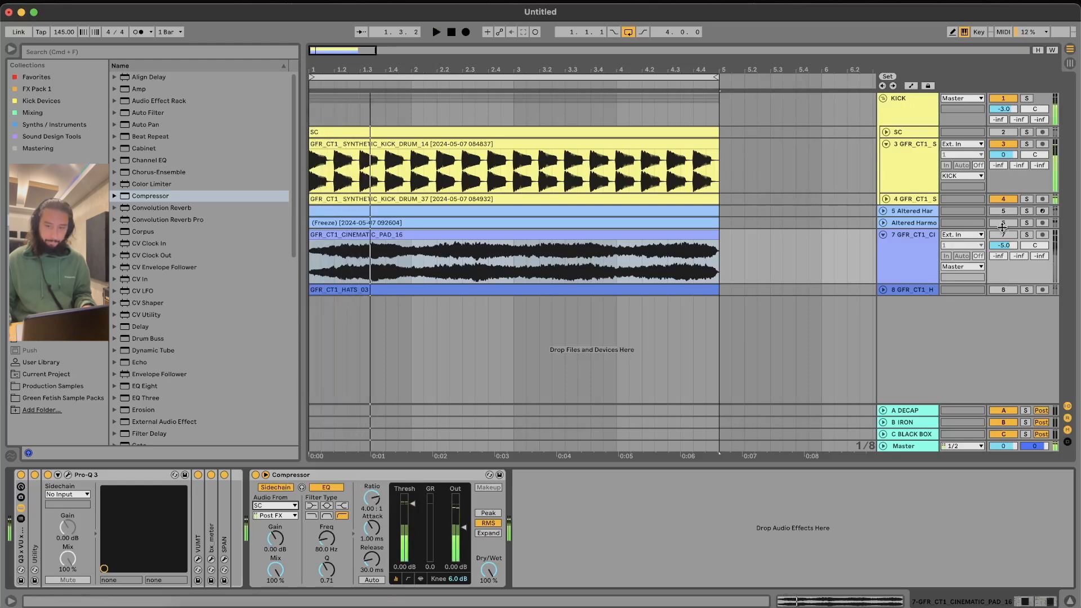
click(1003, 234)
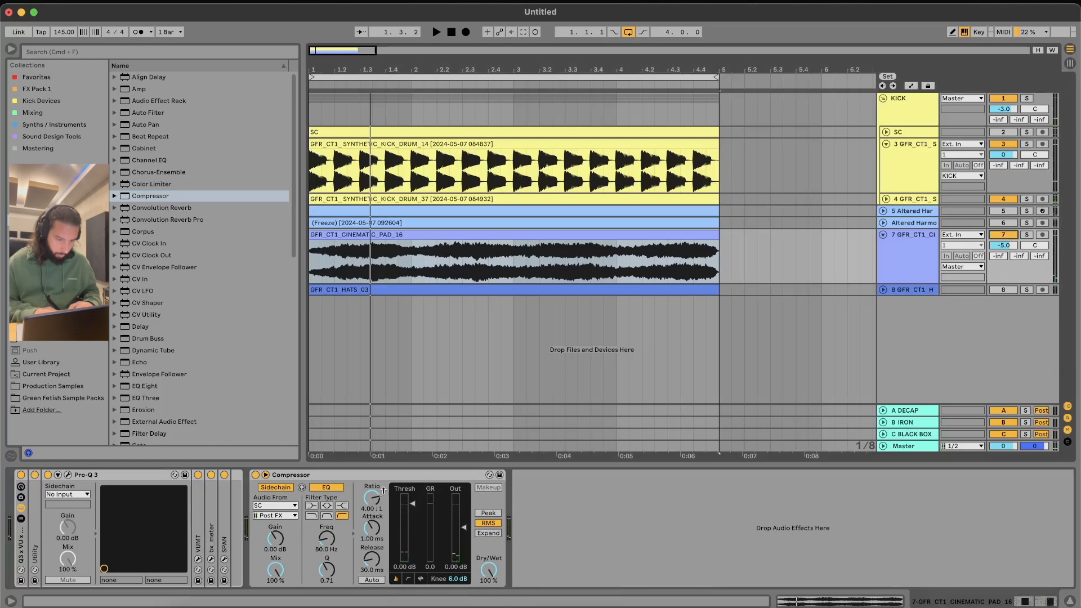
key(space)
drag(413, 502, 415, 552)
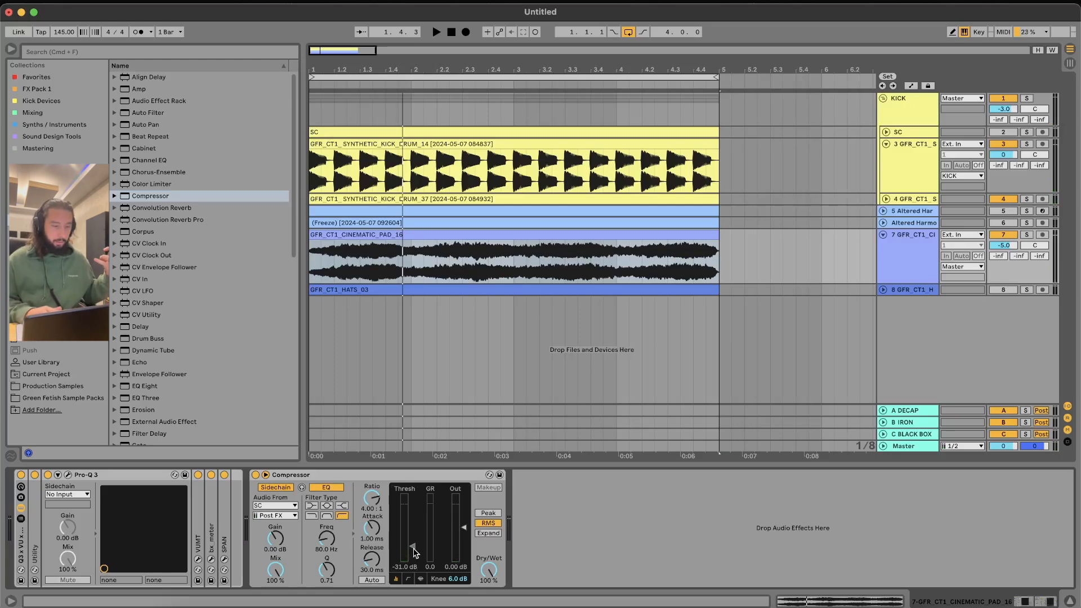
Play the sidechained pad, duplicate its track, and remove the Compressor from the copy
key(space)
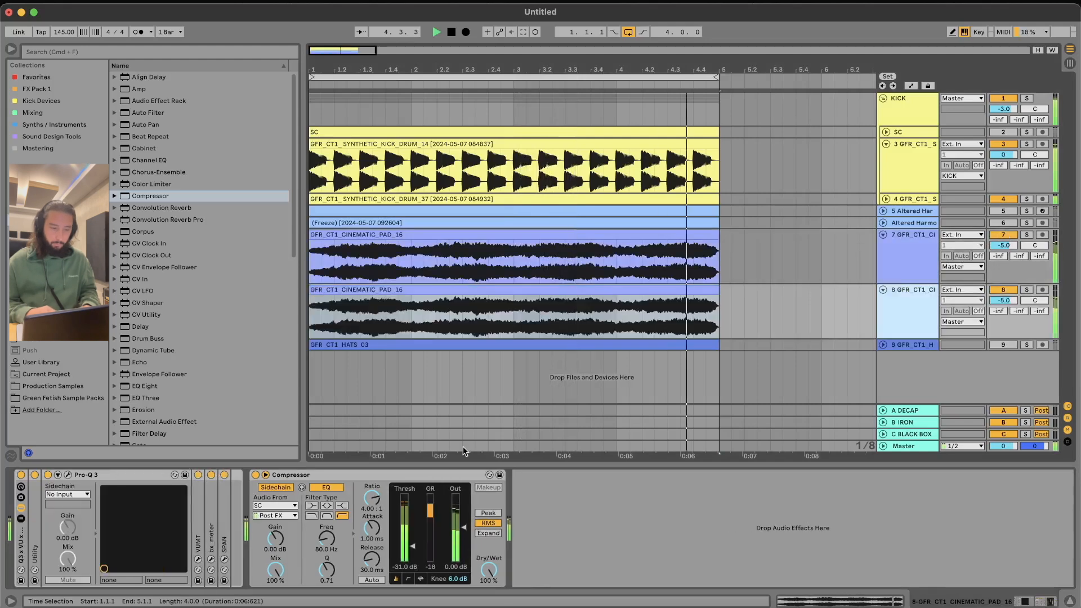
key(super+d)
key(space)
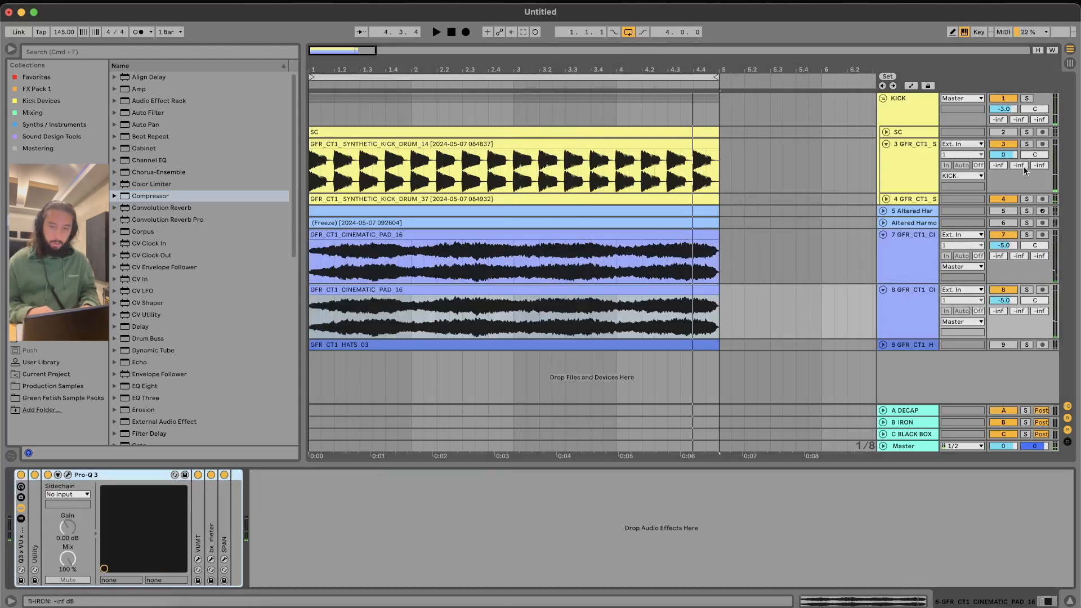
Solo and play the duplicated pad track, and place the insert mark at 1.2.1 in its clip
click(1027, 289)
key(space)
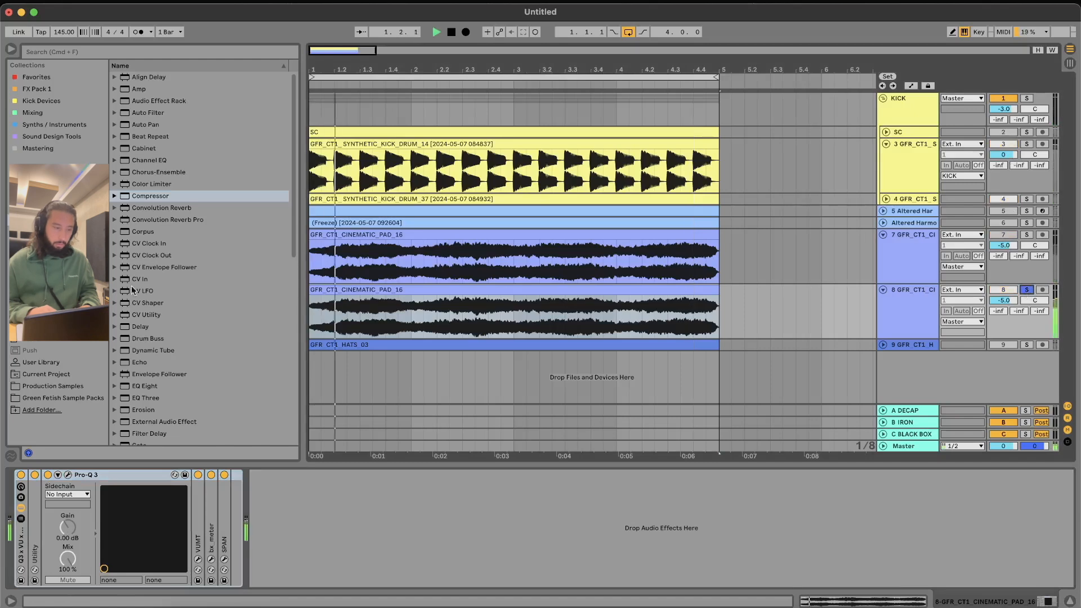
click(340, 322)
click(340, 322)
key(space)
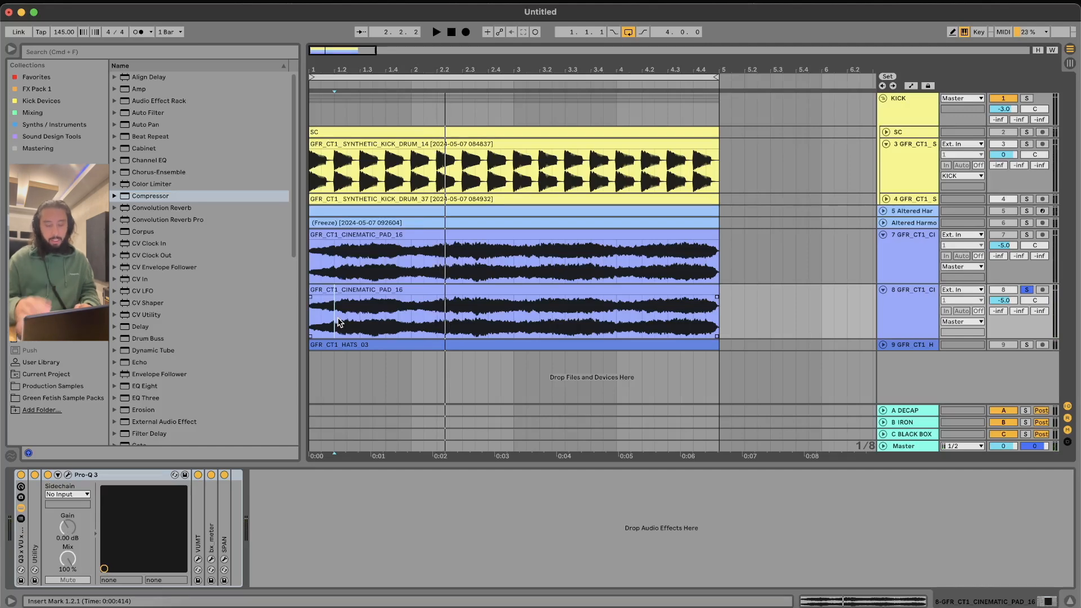
Split the duplicated pad clip at 1.2.1 and 1.3.1, giving the first beat a curved fade-in
key(plus)
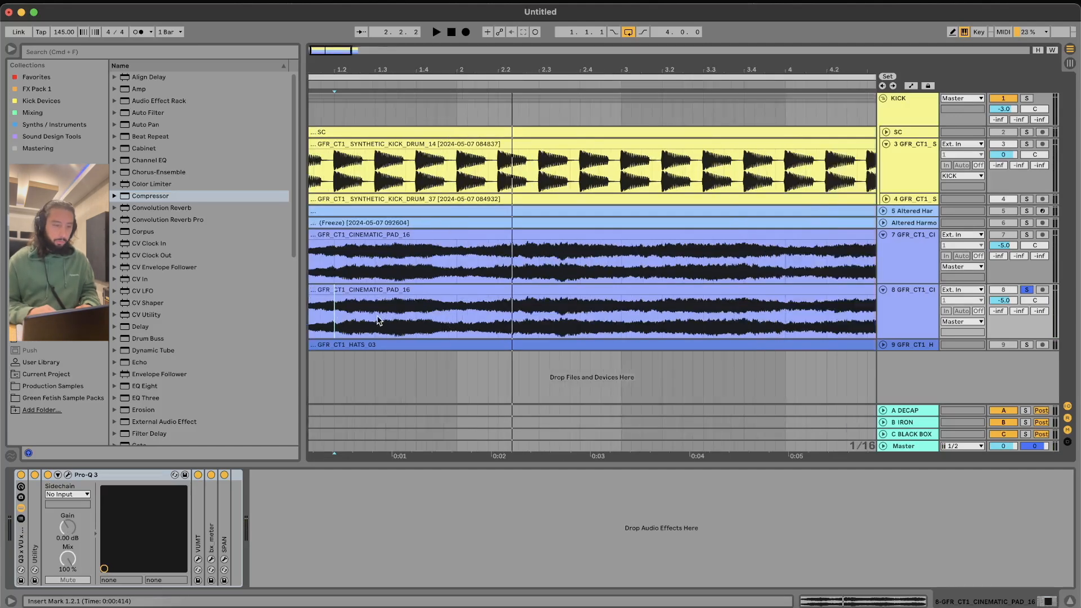
scroll(353, 324, left, 2)
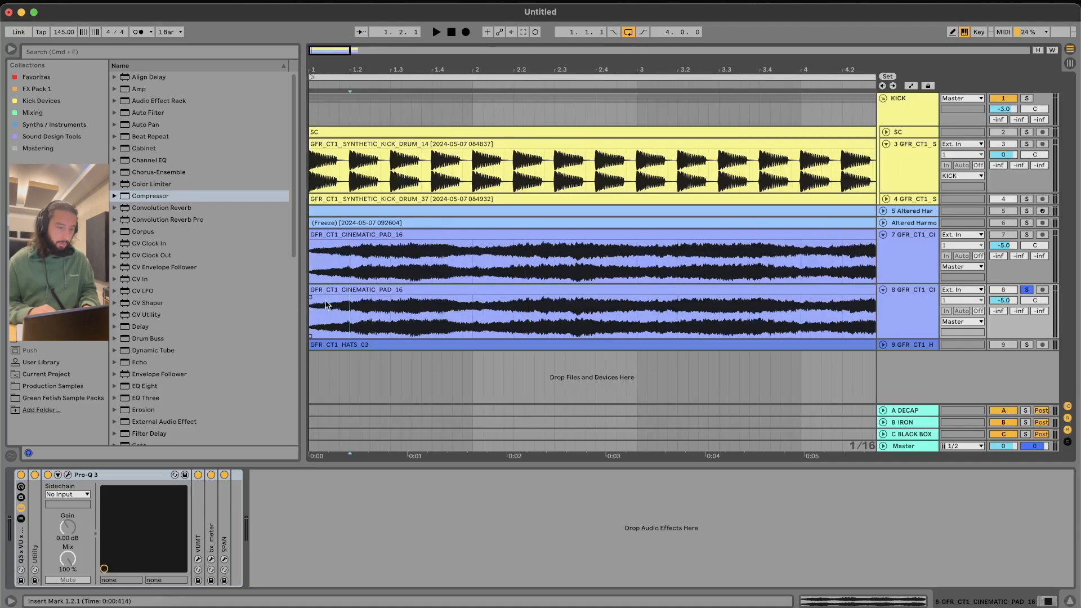
key(super+e)
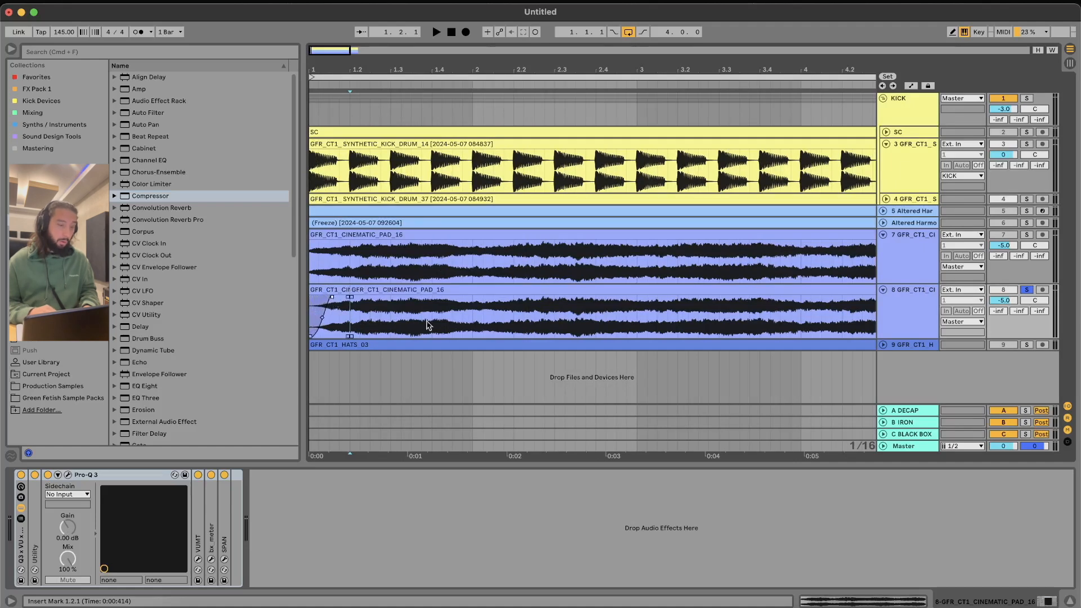
click(389, 313)
key(super+e)
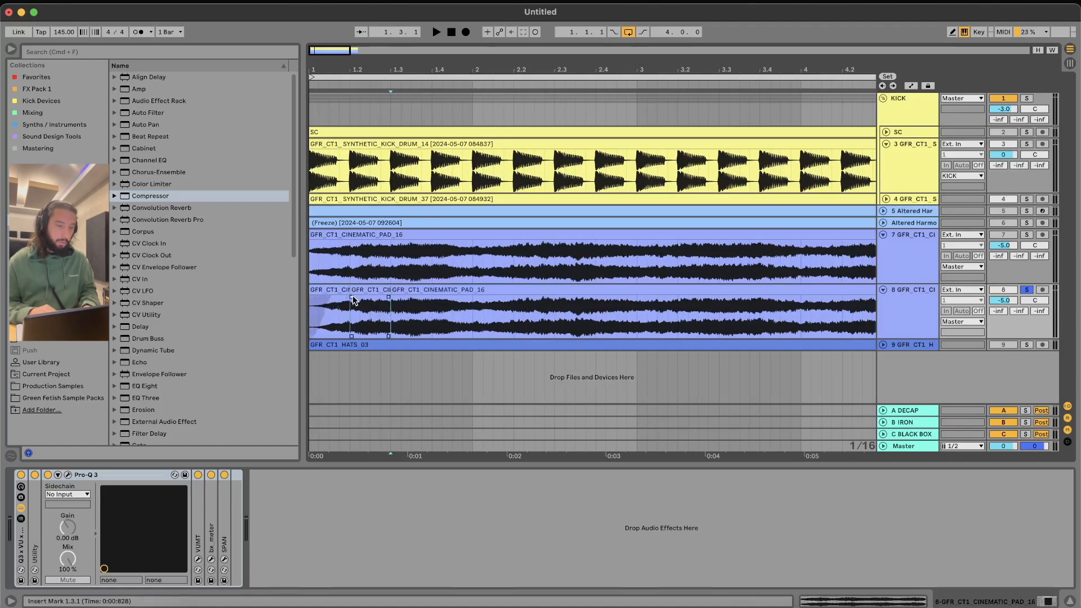
Split the duplicated pad at 1.4.1 and 2.1.1, fade in the remaining first-bar pieces, and play the bar
key(super+e)
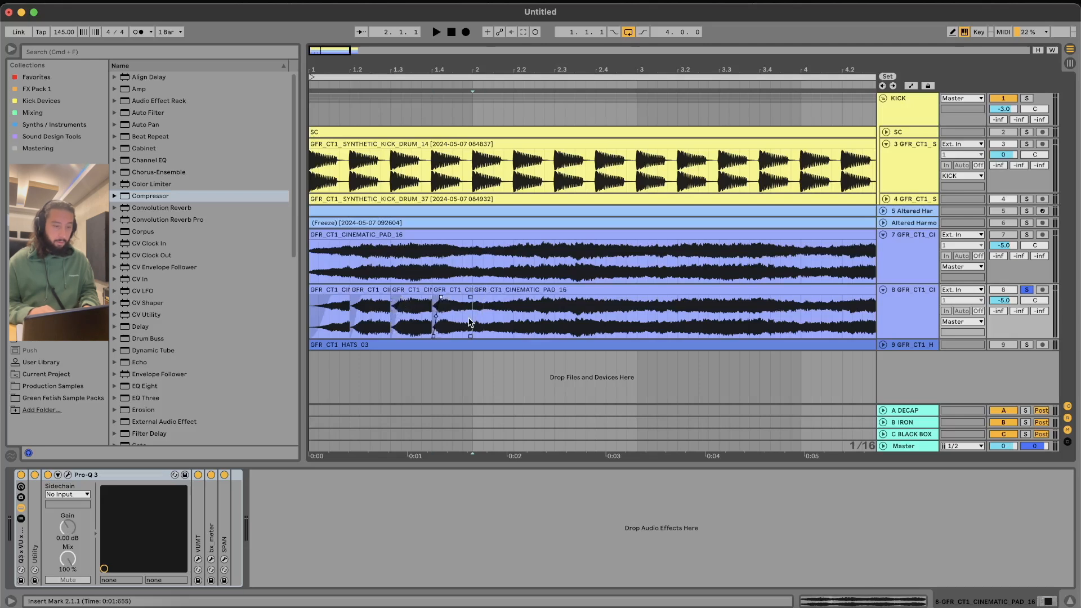
drag(468, 322, 310, 322)
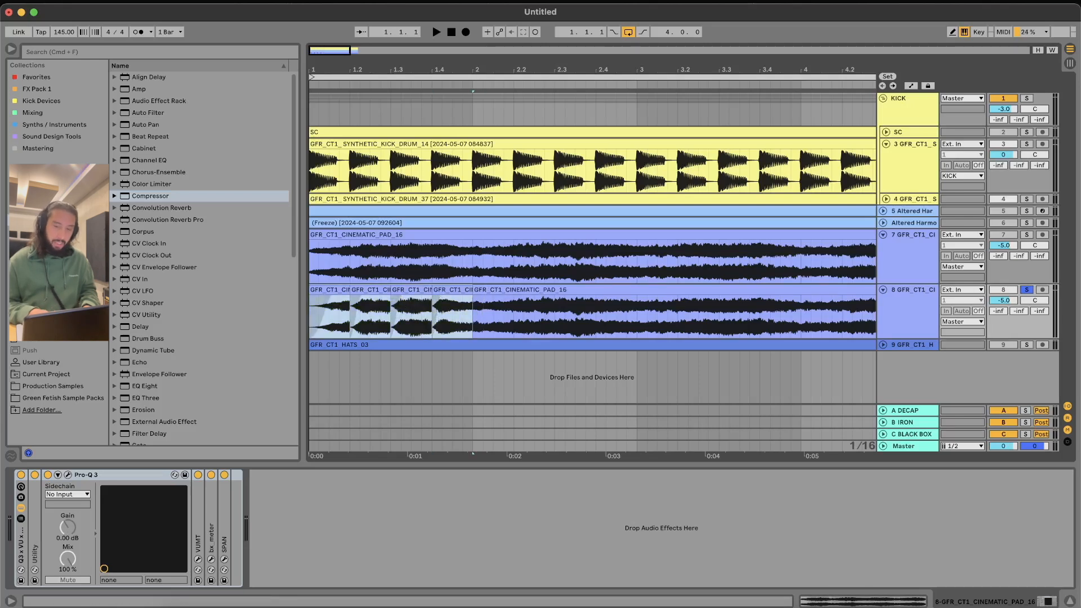
key(space)
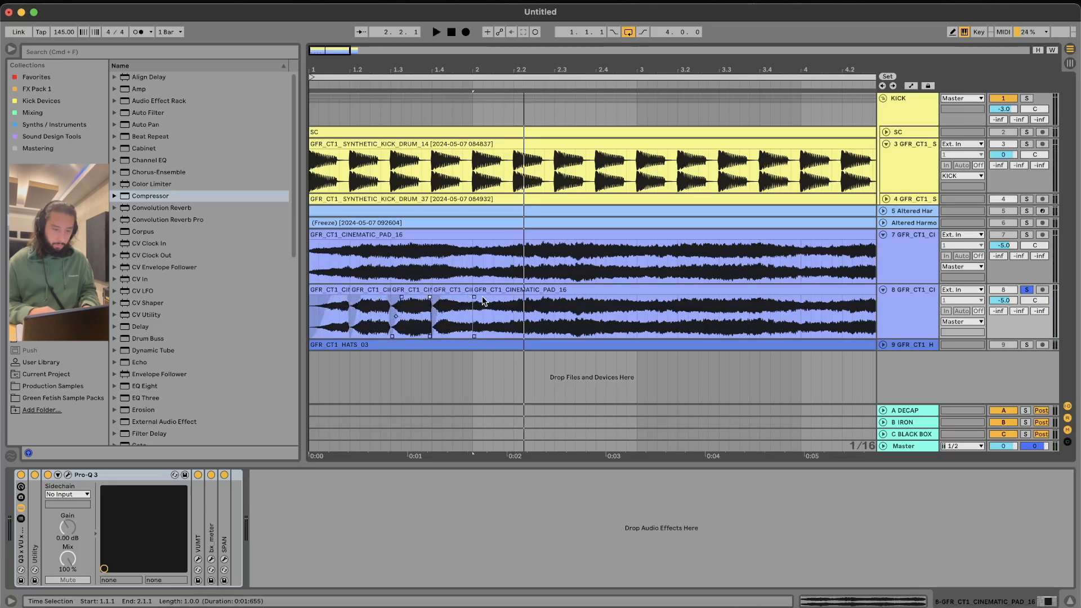
Loop the first bar of the duplicated pad, play it, and take its track out of solo
drag(472, 305, 137, 304)
key(super+l)
key(space)
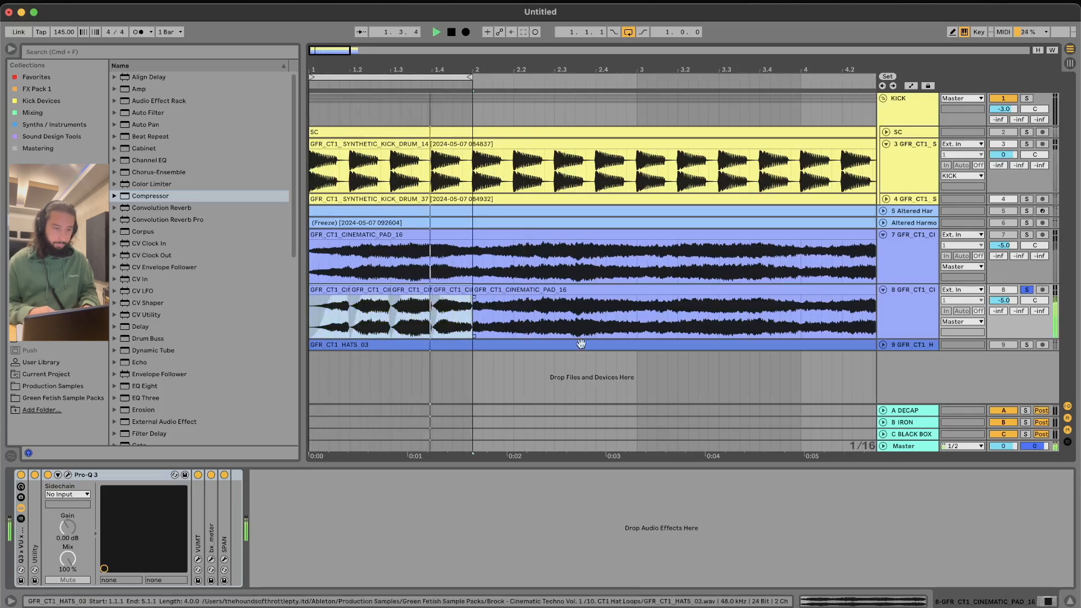
click(1025, 291)
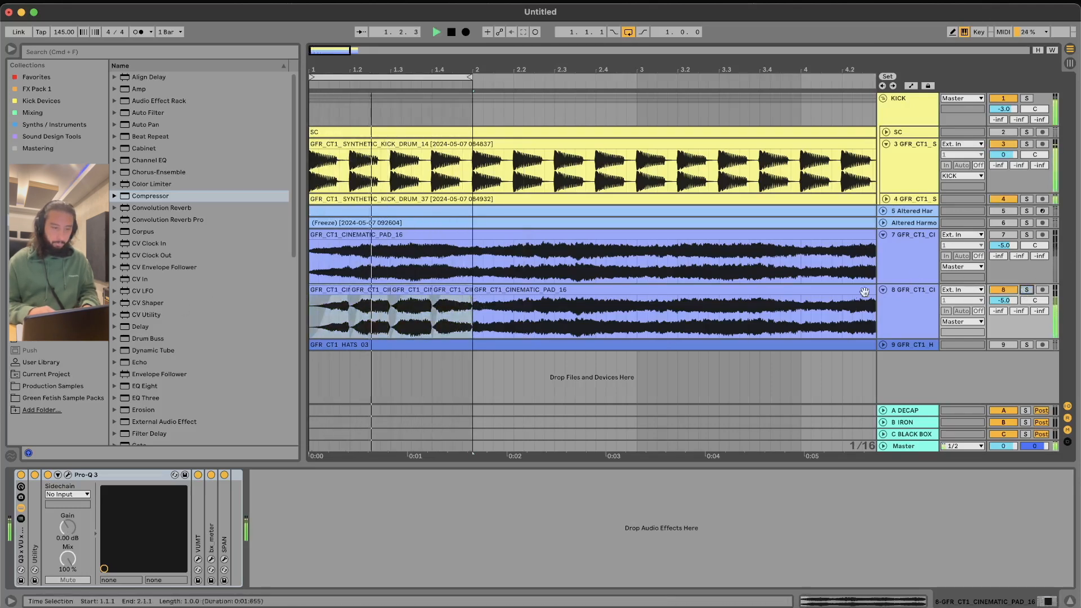
Play the original Compressor-ducked pad in place of the duplicate, and extend the loop to two bars
key(space)
click(1002, 291)
drag(1009, 222, 1009, 235)
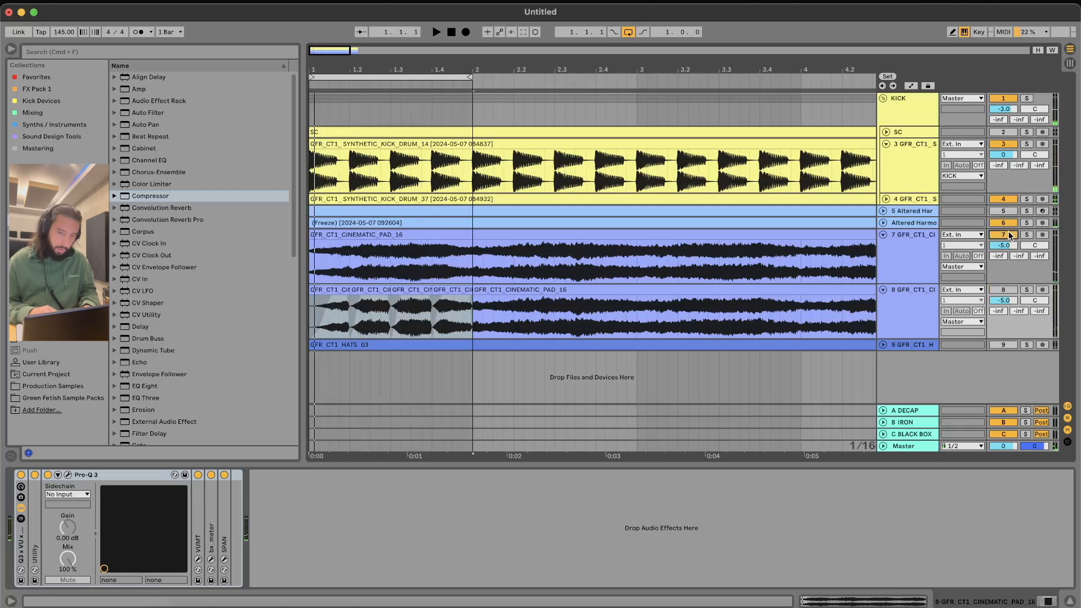
click(588, 238)
key(space)
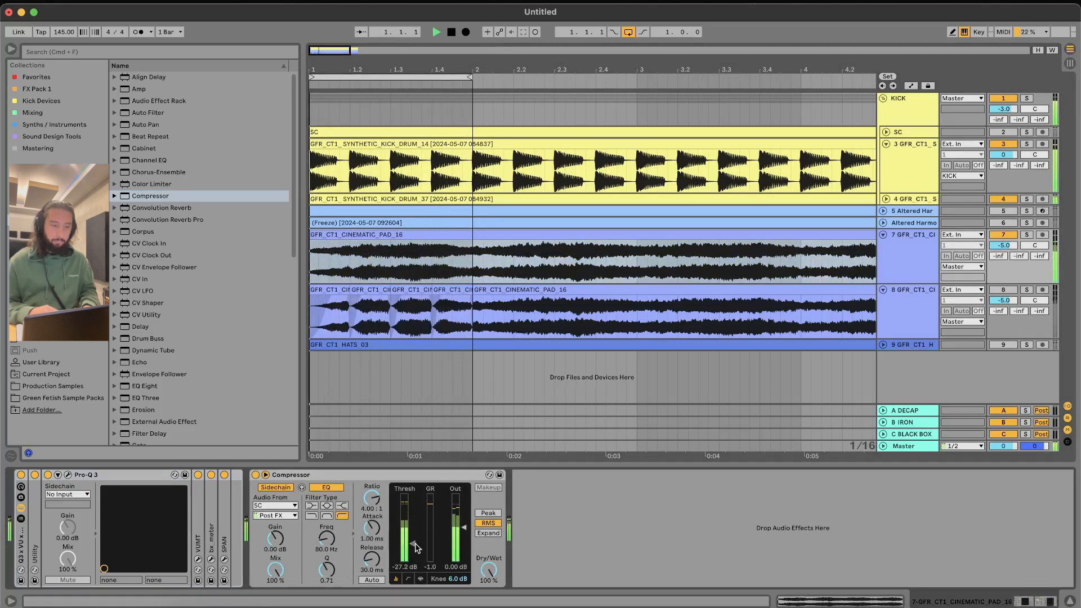
drag(468, 77, 632, 73)
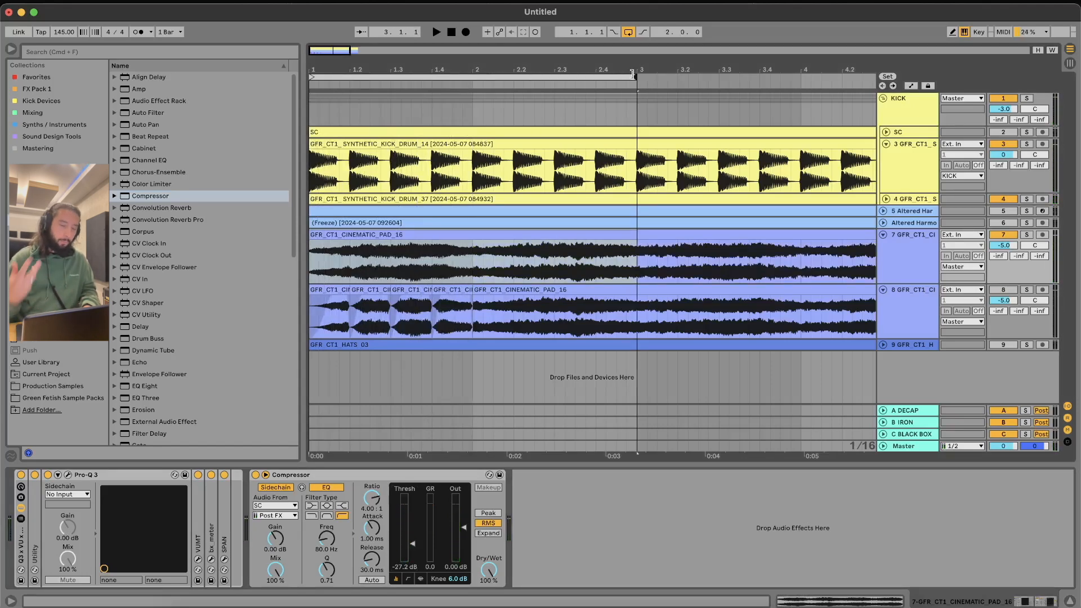
Lengthen the fade-in on the duplicated pad's first-beat clip to the full beat, reshape its curve, and start playback
click(372, 317)
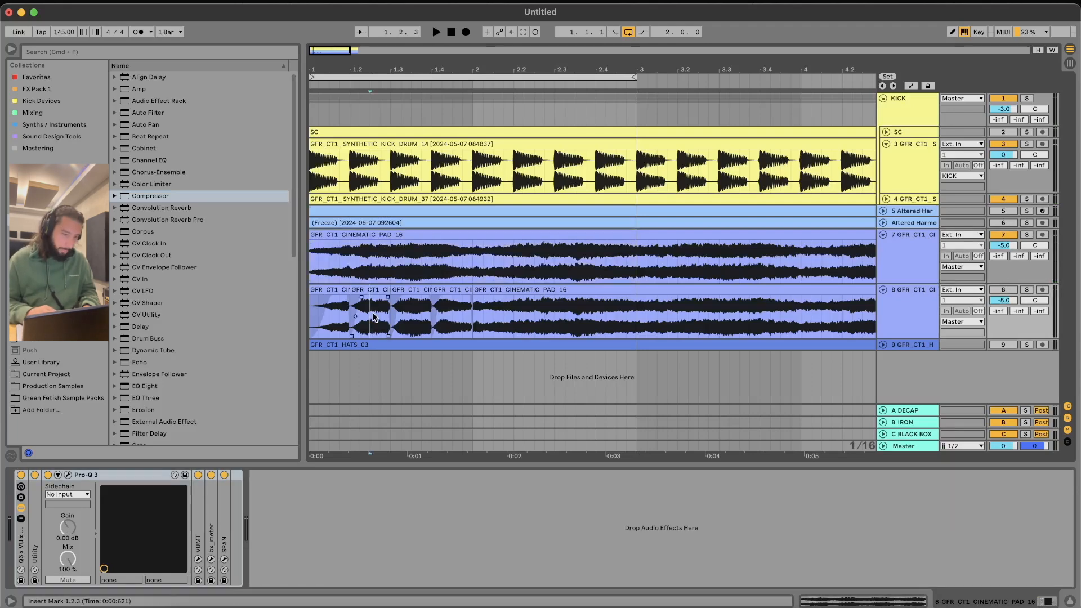
key(plus)
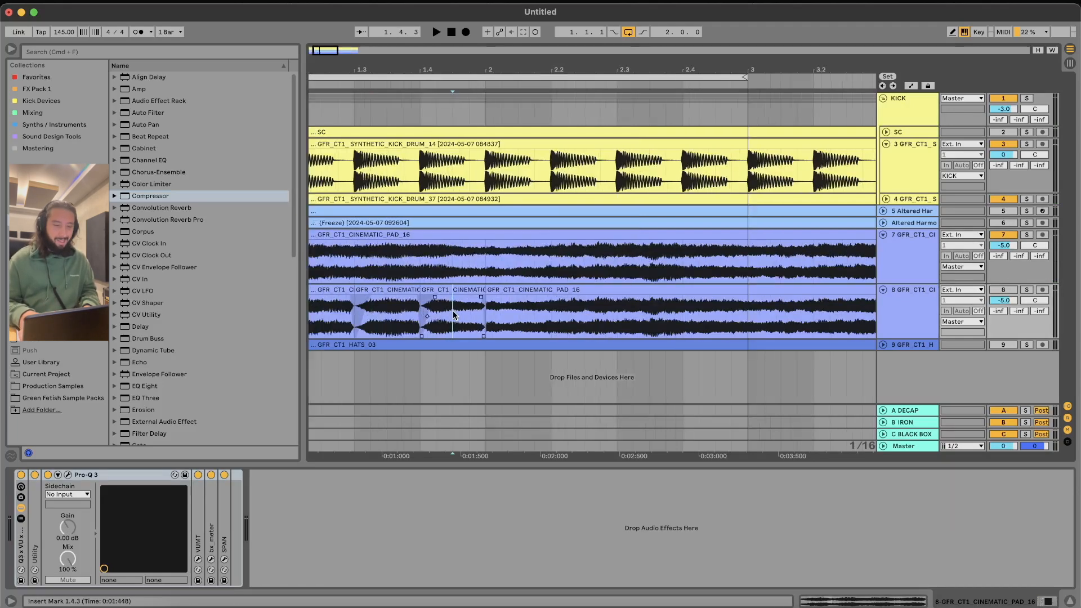
scroll(452, 311, left, 3)
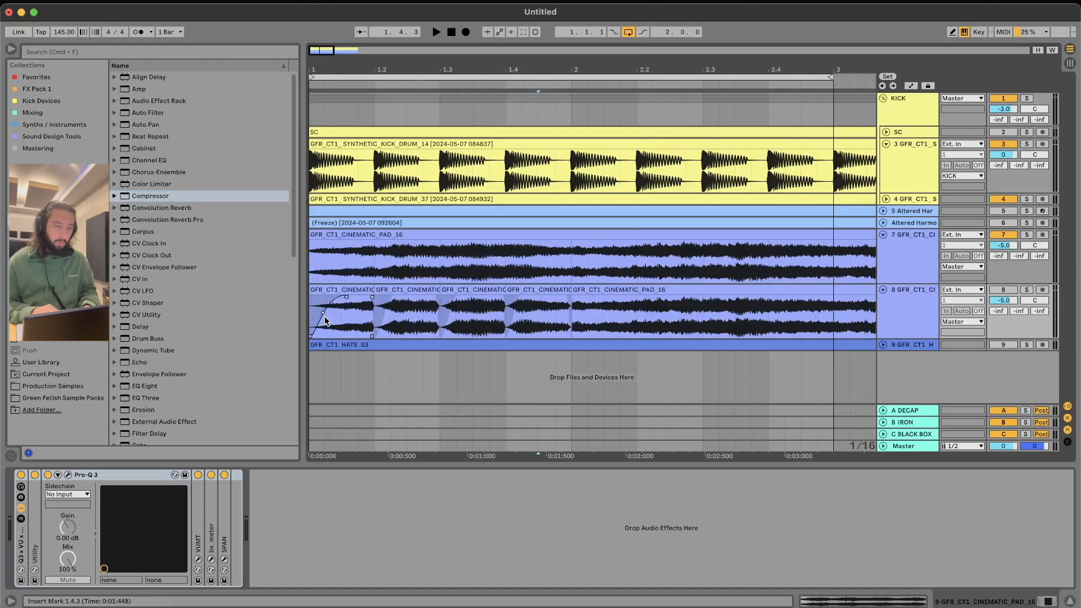
scroll(324, 315, up, 5)
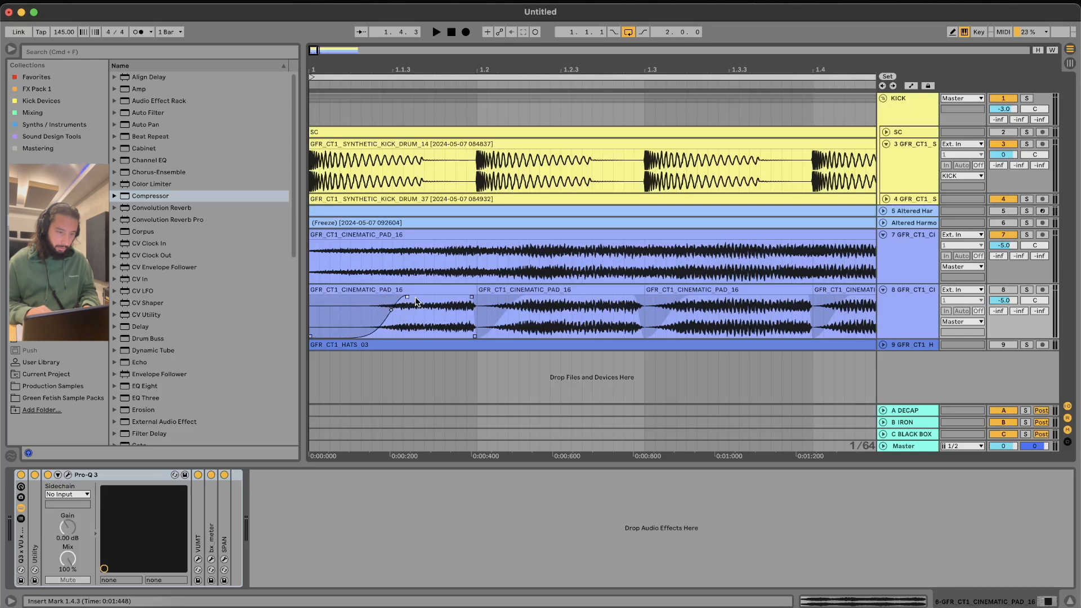
drag(417, 302, 477, 301)
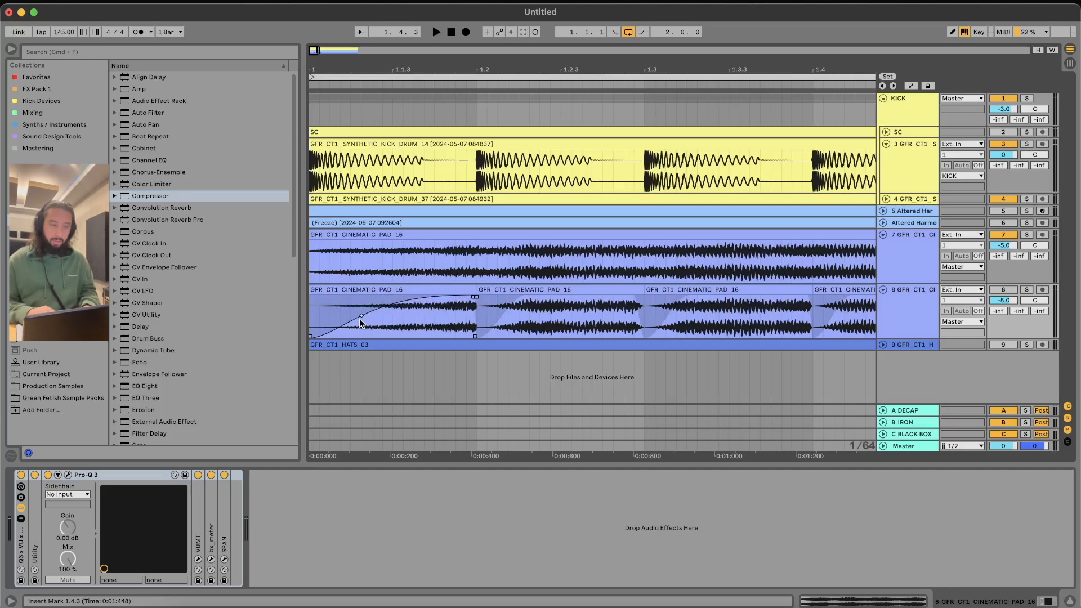
drag(362, 317, 382, 316)
key(space)
click(448, 315)
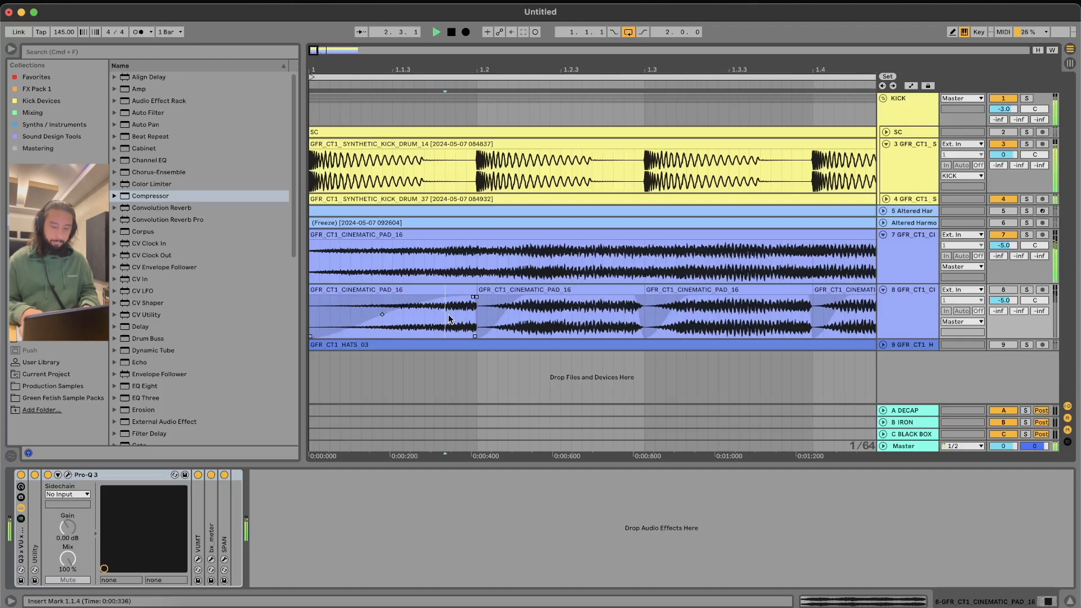
Duplicate the reshaped first-beat pad clip until it fills the first two bars, and play them
key(minus)
key(minus)
key(minus)
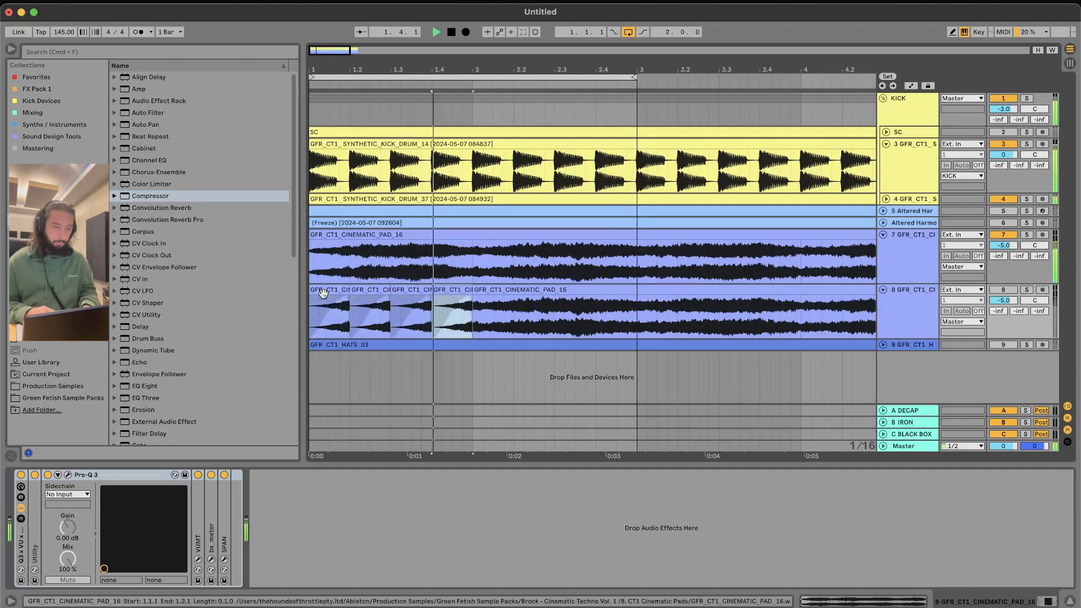
key(super+d)
key(super+d)
key(super+d)
key(super+d)
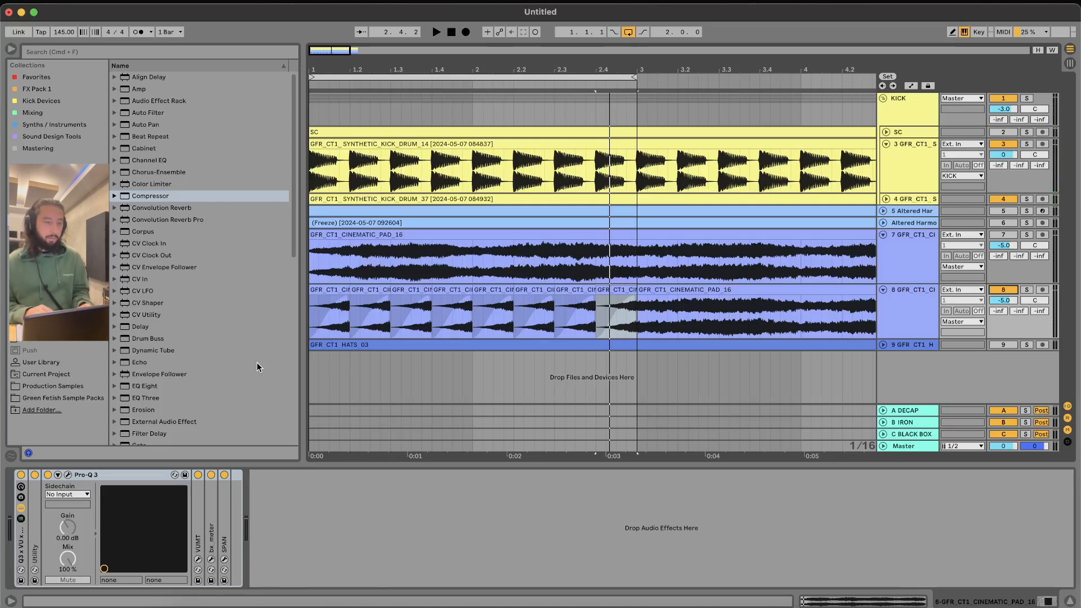
click(332, 289)
key(space)
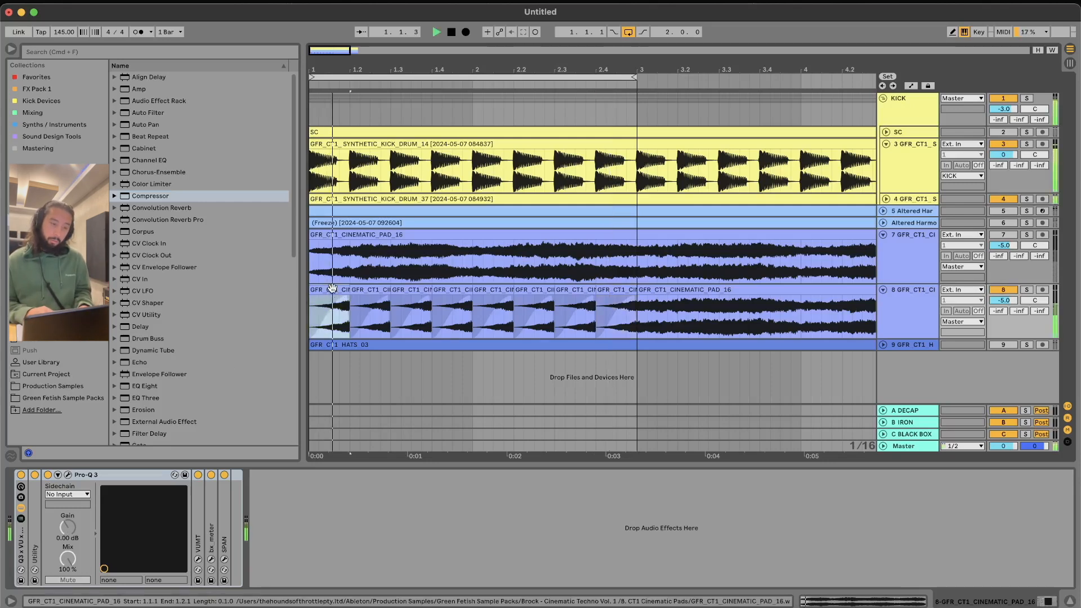
Split the remaining pad at 3.2.1, move the 3.1.1 piece onto the beat at 1.3.1, and give it a curved fade-in
key(space)
click(677, 305)
key(super+e)
drag(641, 291, 600, 293)
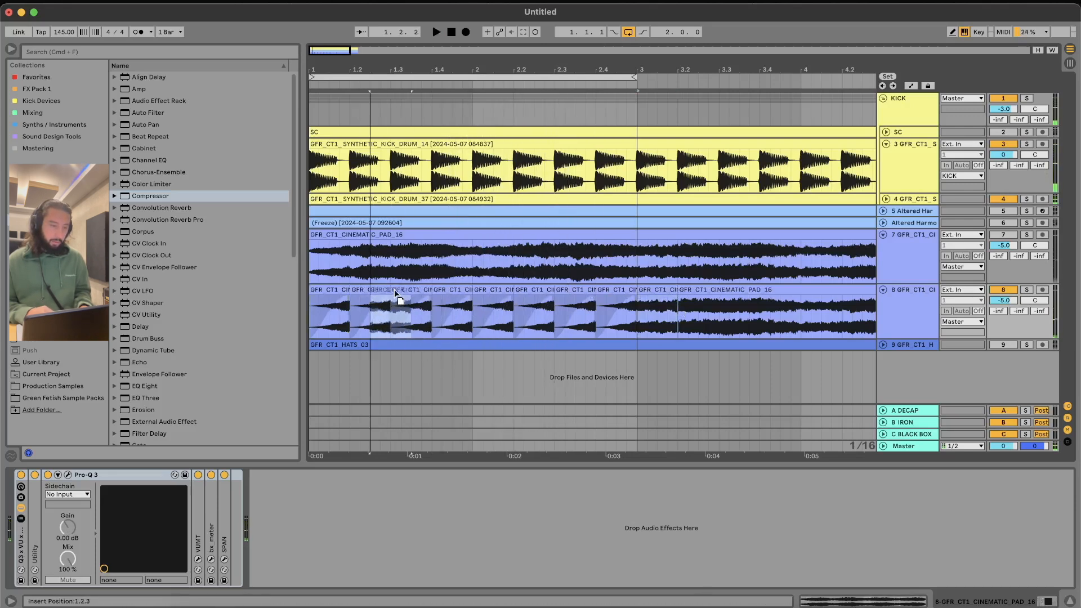
click(420, 307)
click(333, 291)
key(space)
drag(410, 317, 403, 312)
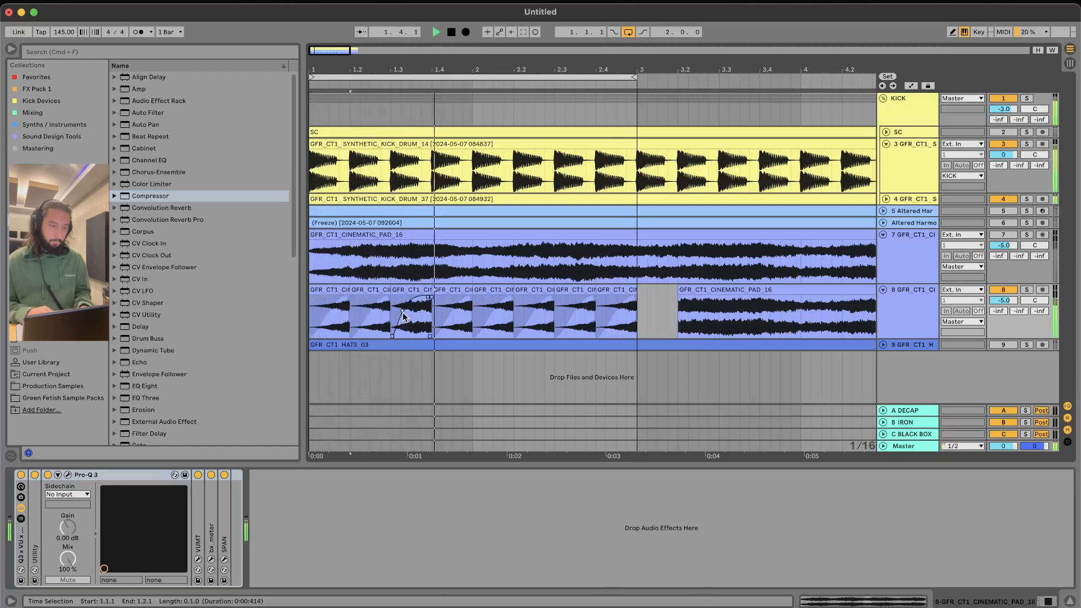
Duplicate the first bar of faded pad pieces over the second bar, and stop playback
drag(474, 314, 313, 315)
key(super+d)
key(space)
Consolidate the pad pieces from 1.1.1 to 3.1.1 into one clip and play it
drag(629, 326, 1, 345)
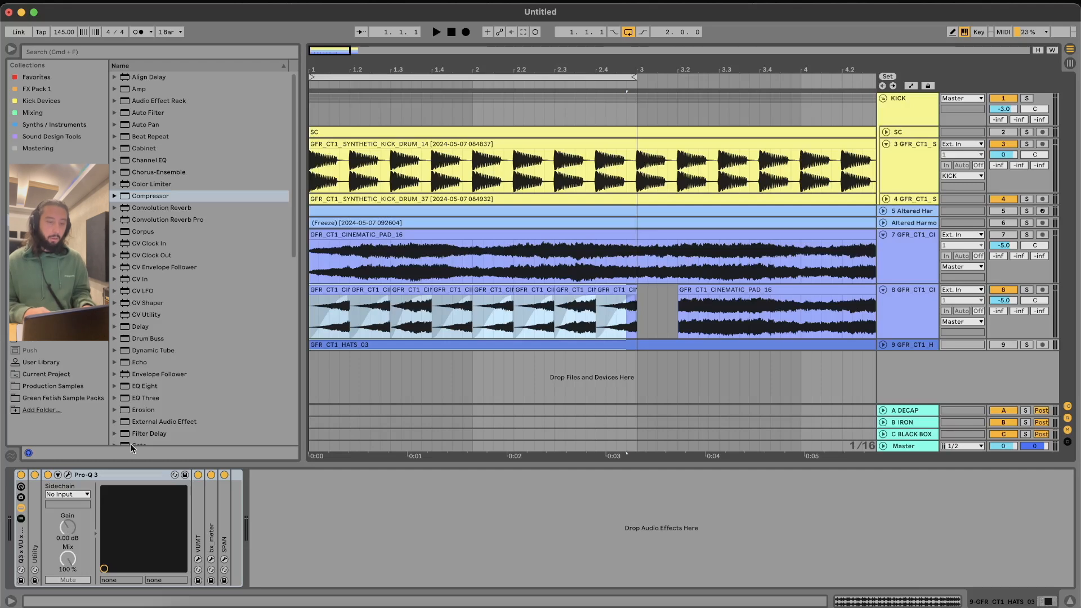
drag(637, 323, 134, 320)
key(super+j)
key(space)
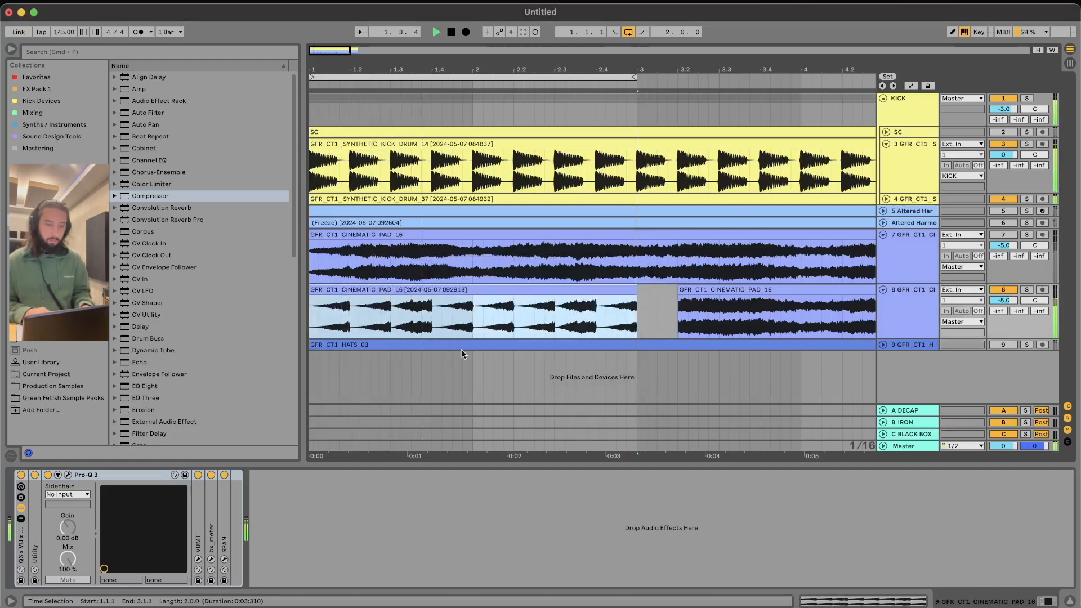
Reverse the pad segment from 1.3.1 to 1.4.1, and consolidate the first two bars again
click(425, 308)
key(space)
key(super+e)
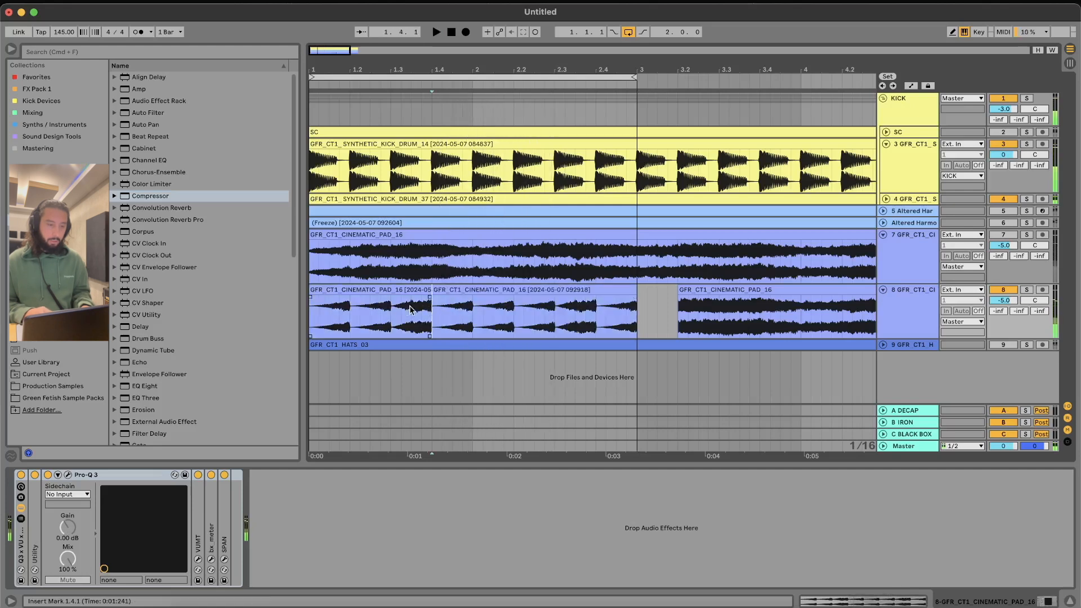
drag(388, 312, 432, 312)
key(space)
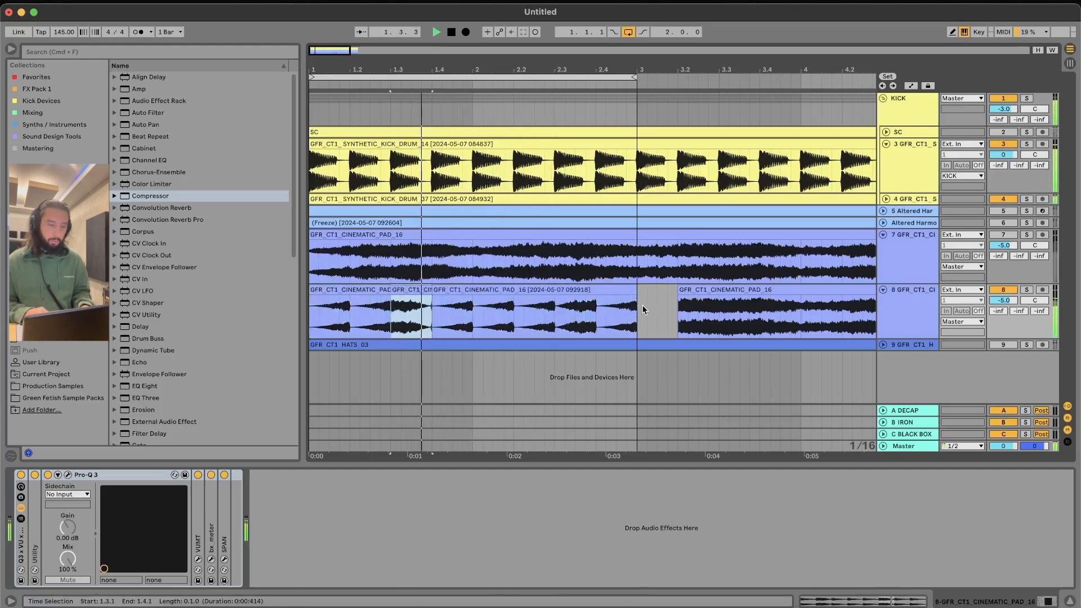
drag(640, 316, 311, 316)
key(super+j)
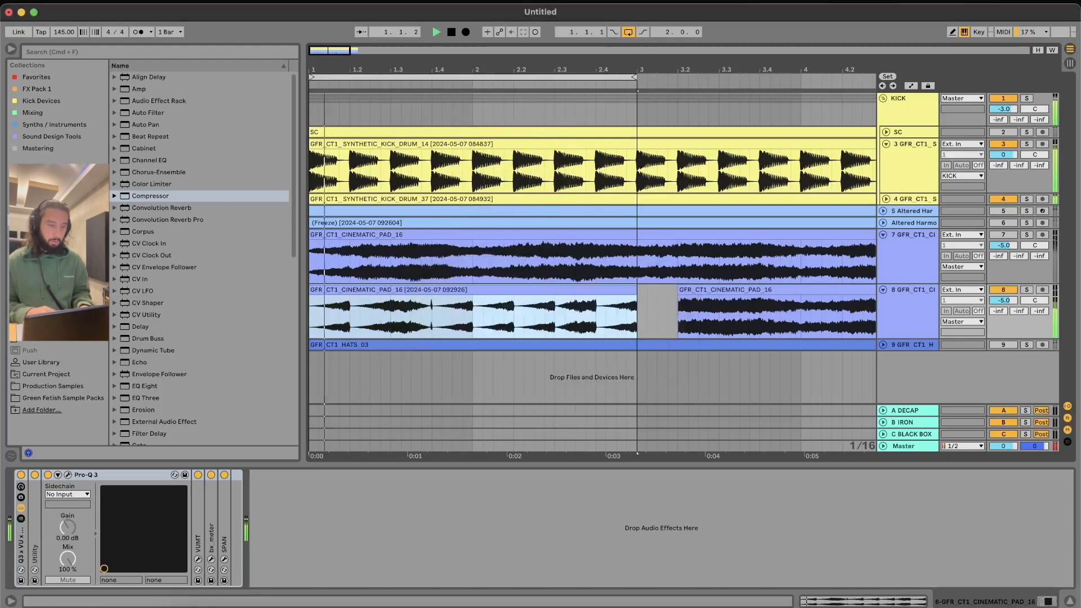
Split out the short click at 1.4.1 in the pad clip, and reconsolidate the first two bars
click(434, 308)
key(space)
scroll(434, 308, up, 10)
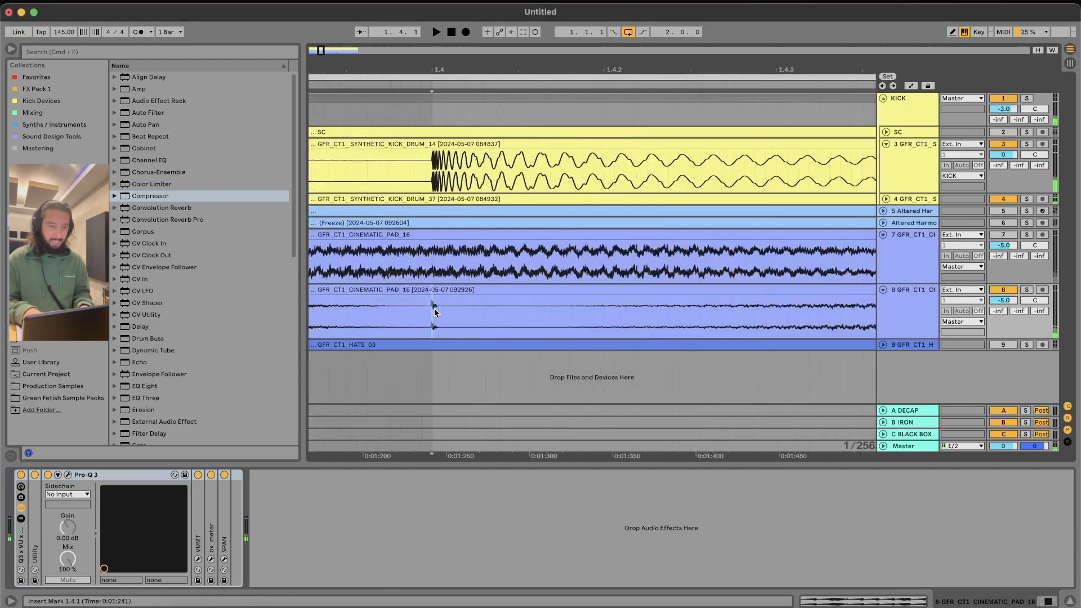
drag(430, 308, 536, 305)
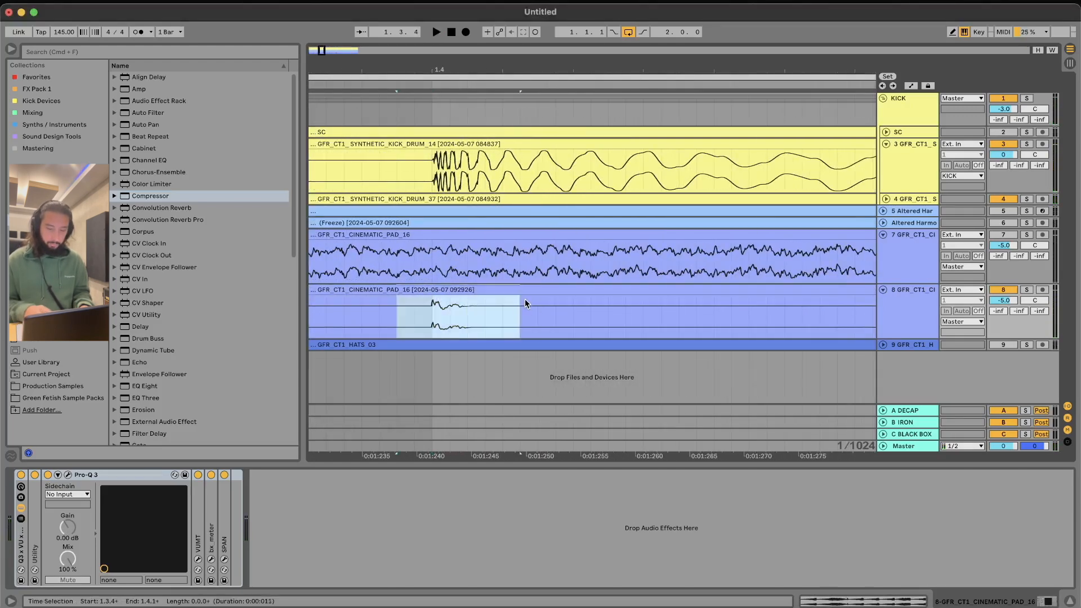
key(super+e)
scroll(524, 298, down, 8)
scroll(525, 304, down, 8)
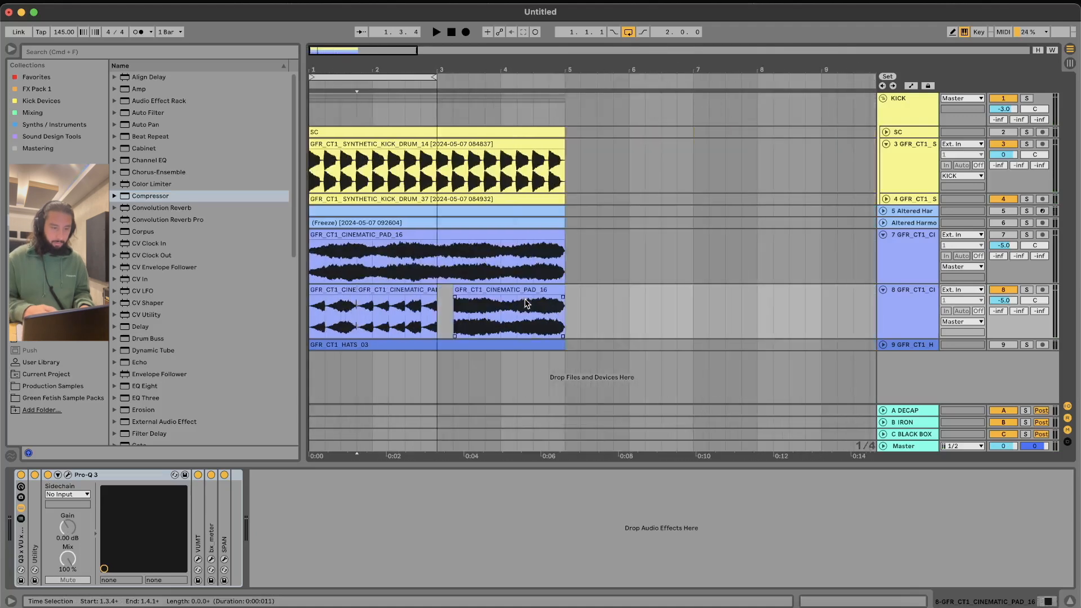
drag(436, 318, 309, 319)
key(super+j)
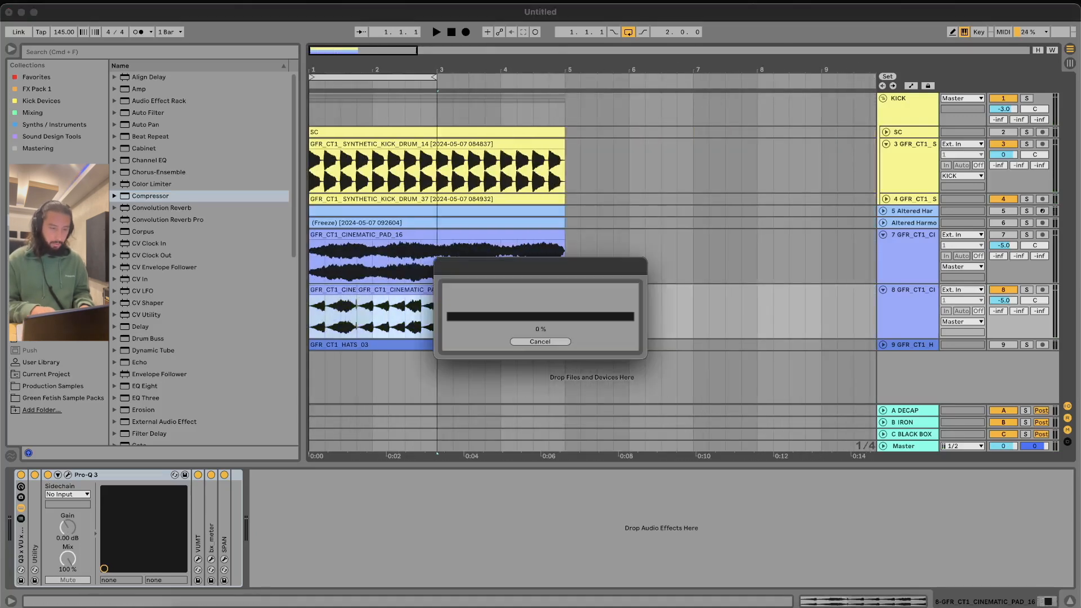
key(space)
Duplicate the consolidated two-bar pad clip across bars 3 and 4, and stop playback
click(422, 313)
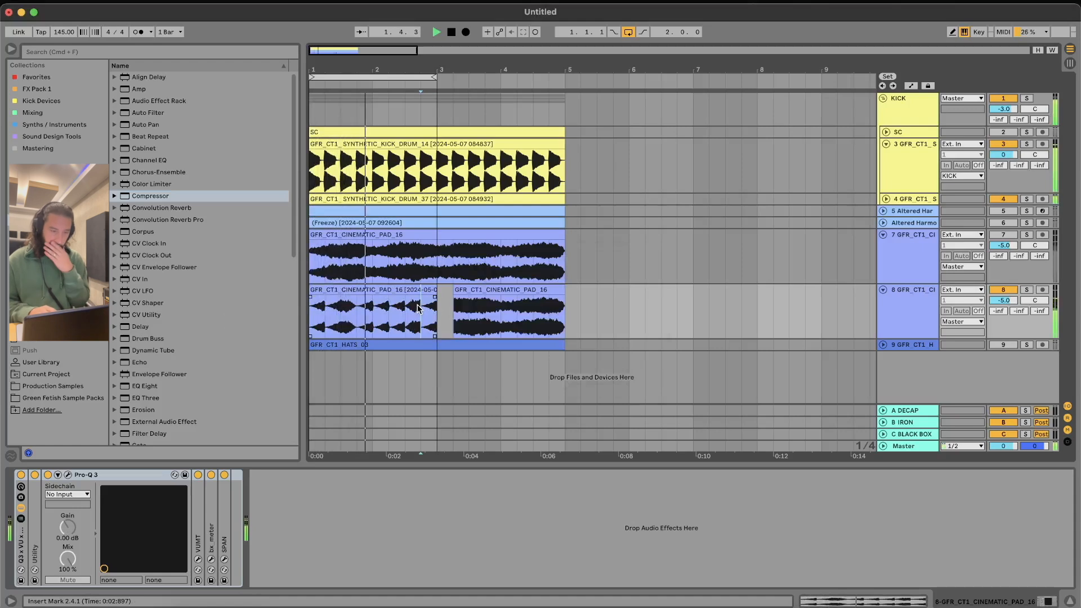
click(425, 288)
key(super+d)
key(space)
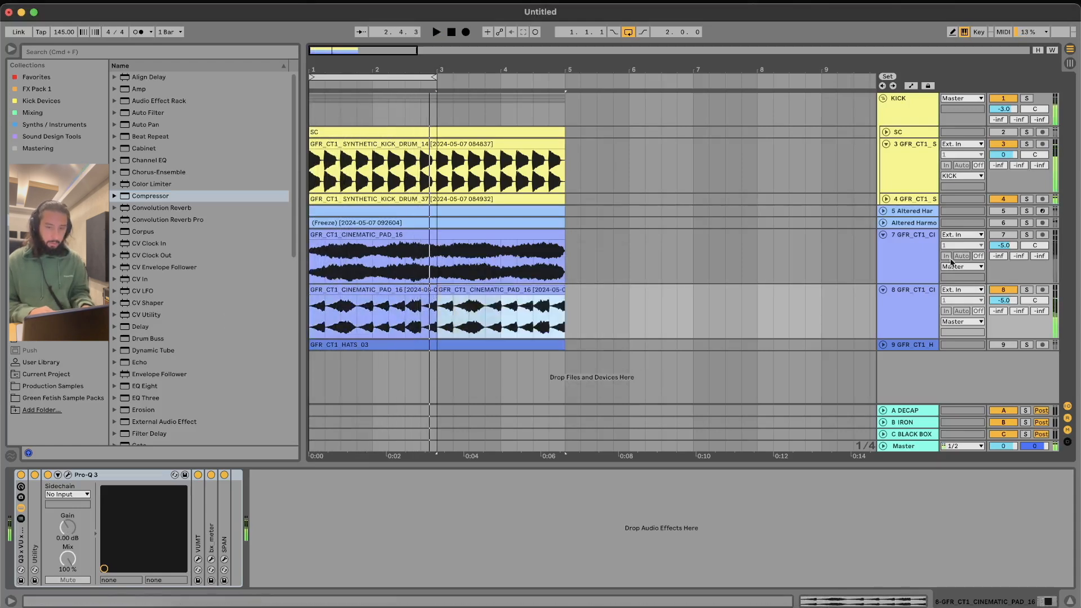
Fold both cinematic pad tracks and deactivate the duplicated one
click(882, 234)
click(882, 246)
click(1004, 246)
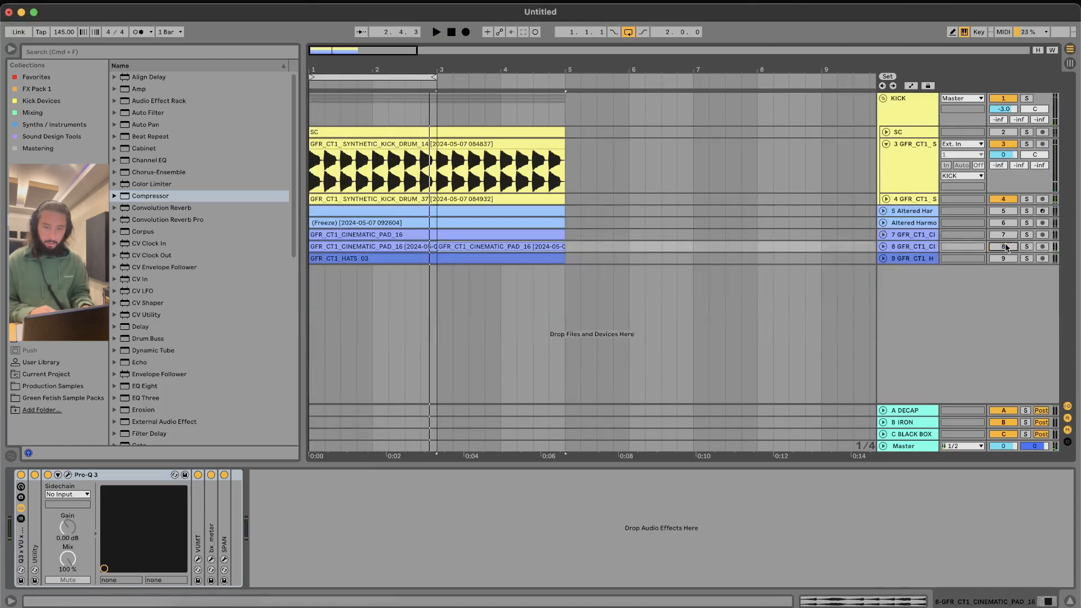
Unfold and activate the hats track, and loop its full four-bar clip
click(883, 259)
click(428, 258)
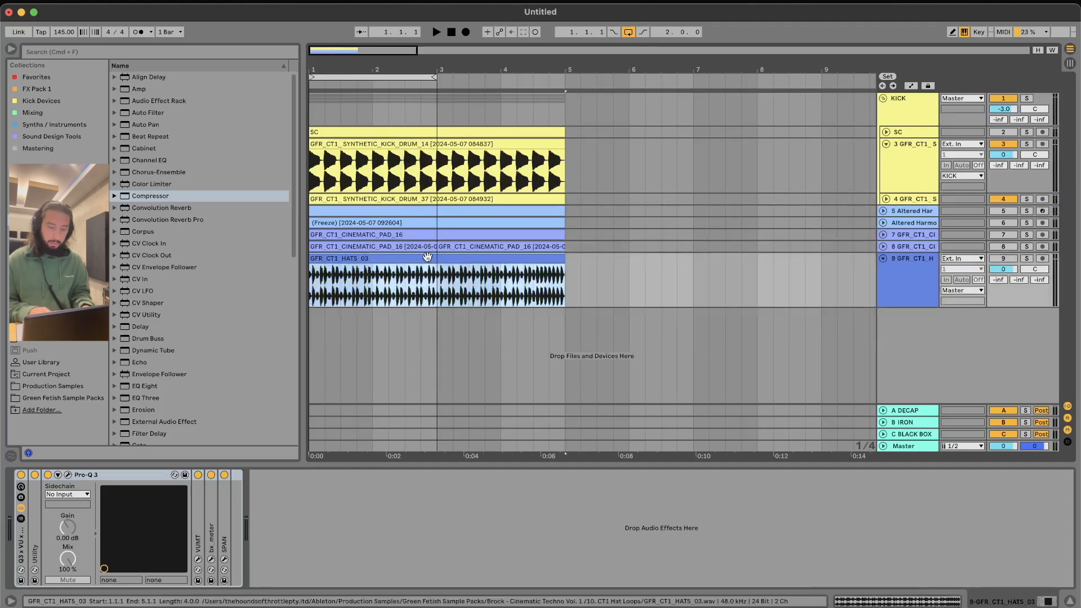
click(345, 277)
key(plus)
key(plus)
key(plus)
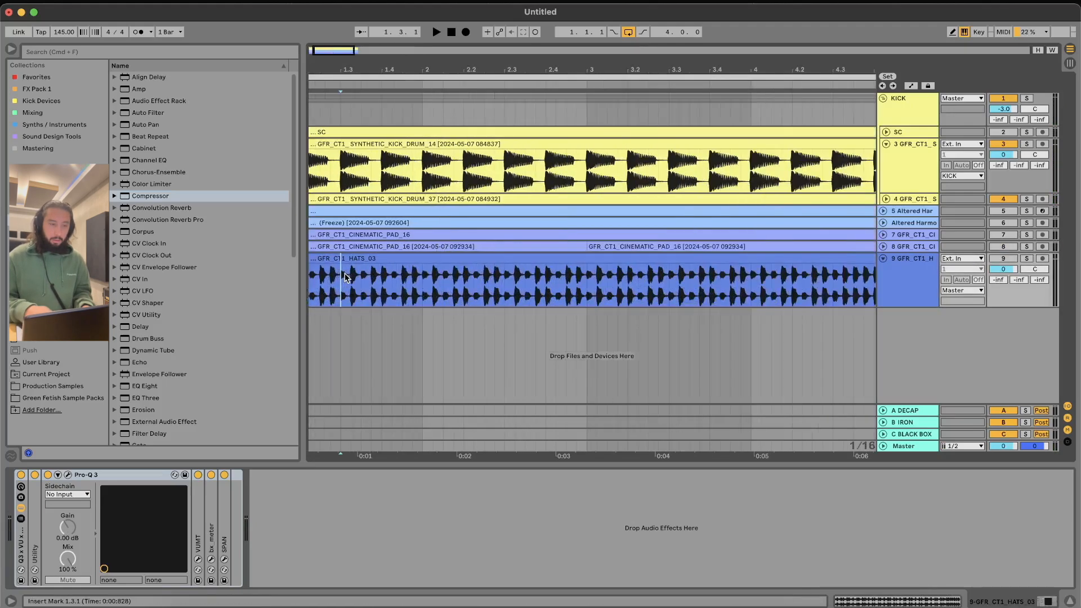
key(minus)
key(minus)
key(minus)
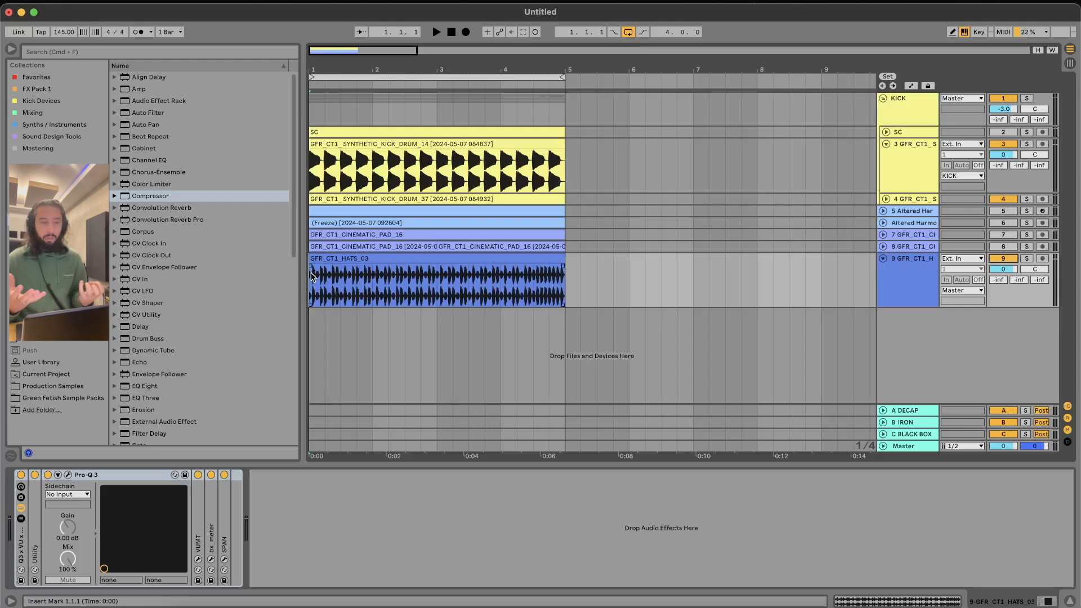
Set the loop to the first bar of the hats clip, from 1.1.1 to 2.1.1
scroll(330, 274, up, 5)
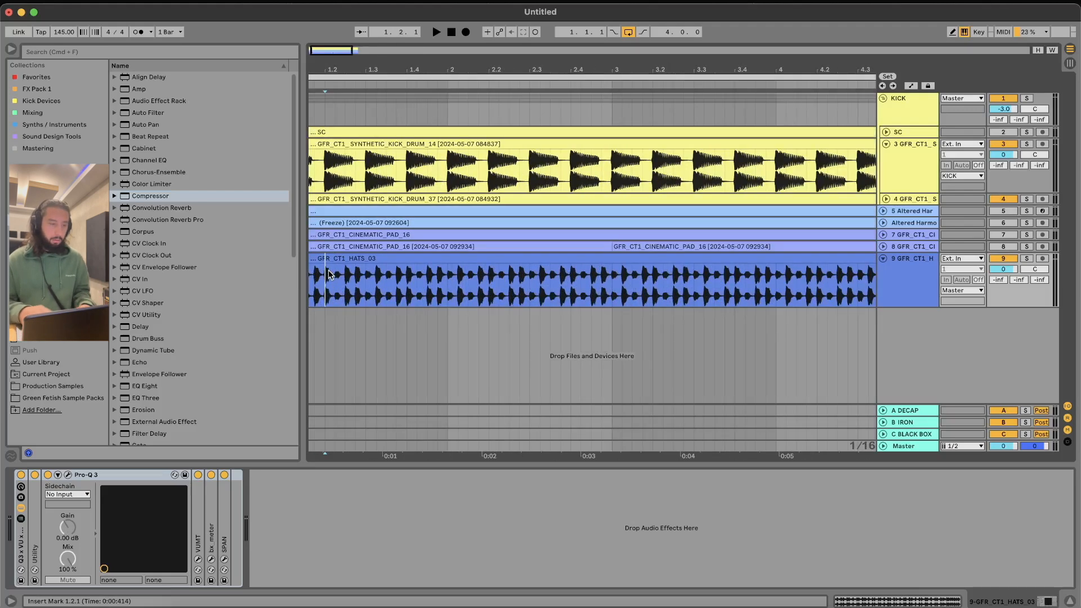
click(361, 248)
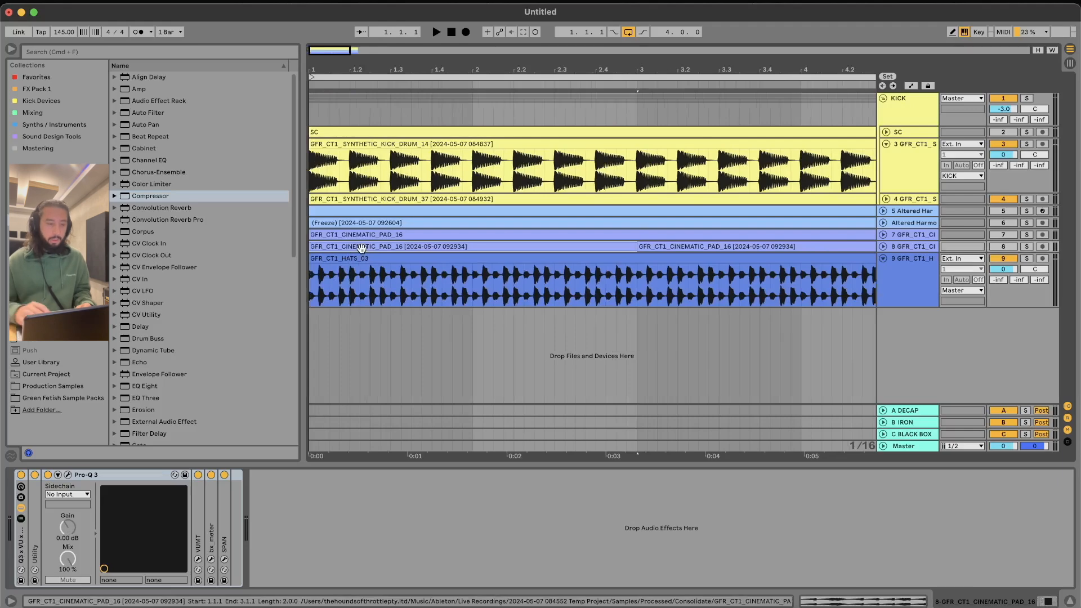
click(461, 298)
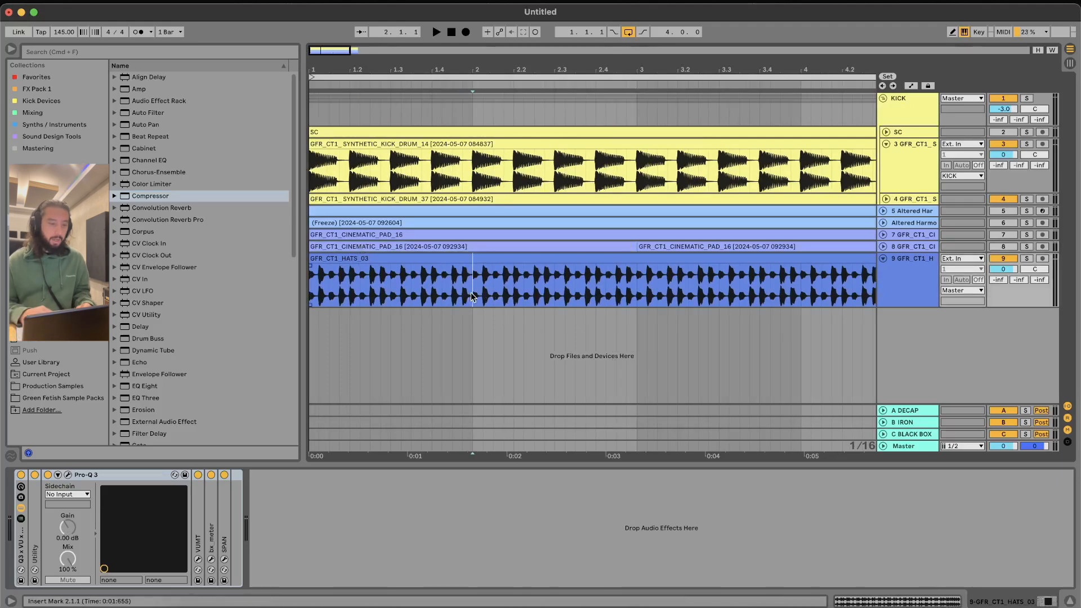
drag(472, 297, 260, 296)
key(super+l)
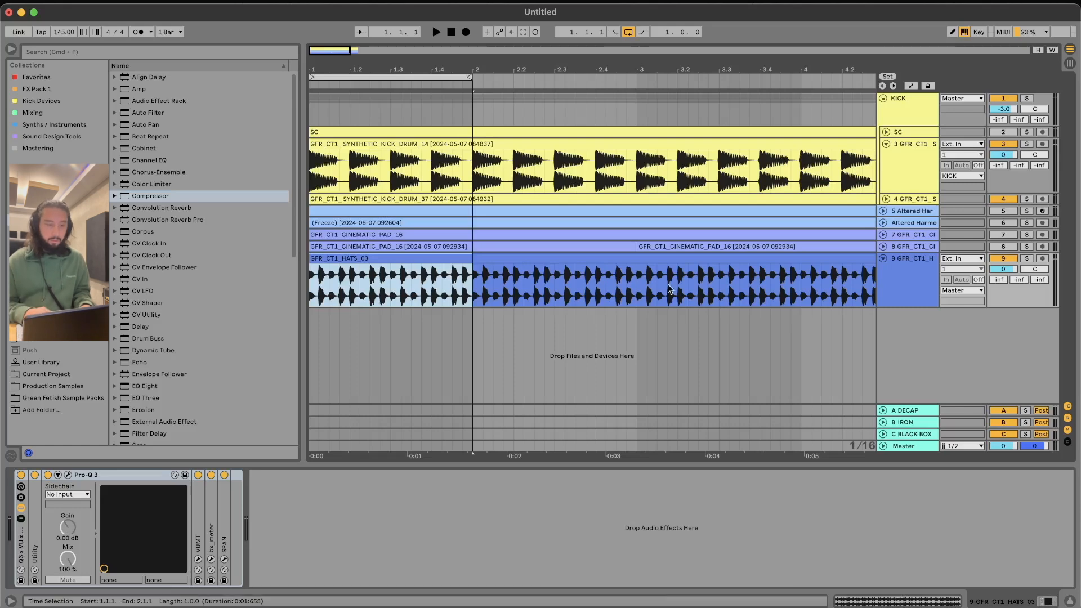
Load a Compressor on the hats track, enable its sidechain from SC with EQ on, and set the threshold to -32 dB
click(475, 301)
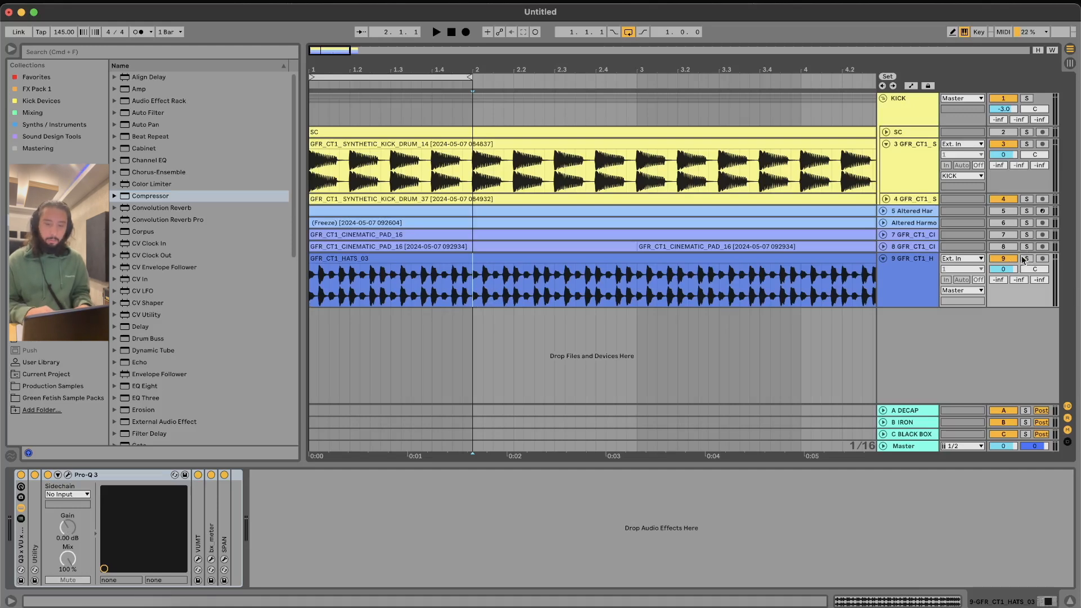
click(381, 279)
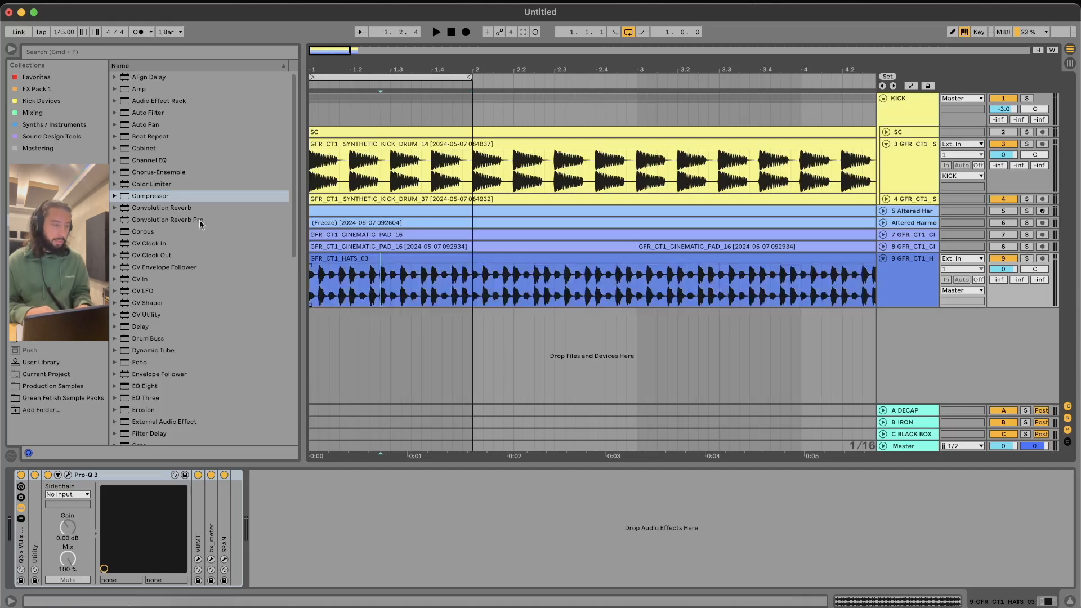
drag(134, 194, 402, 567)
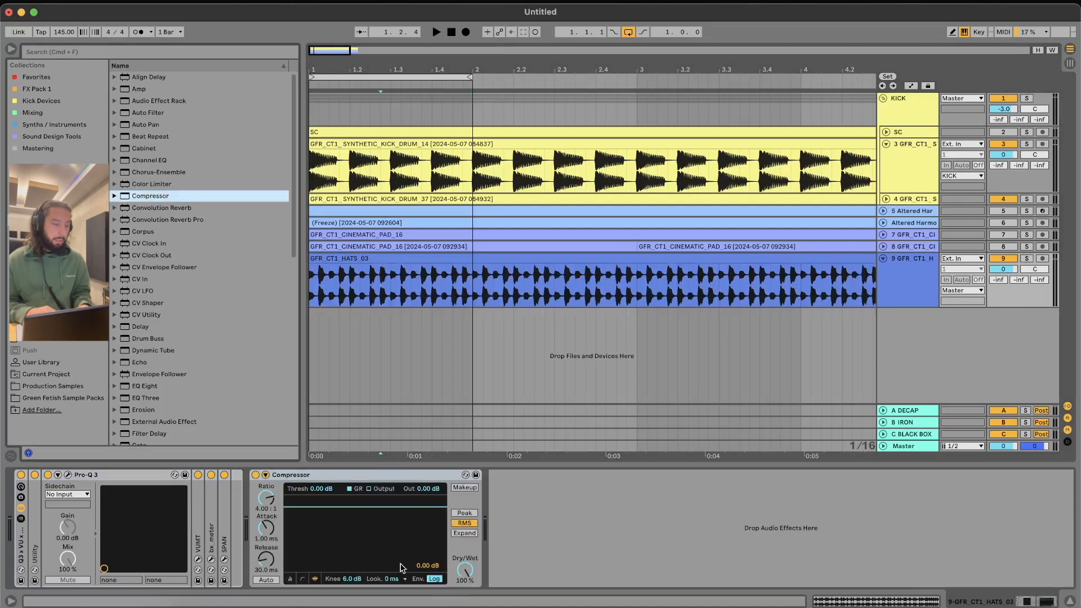
click(291, 579)
click(265, 475)
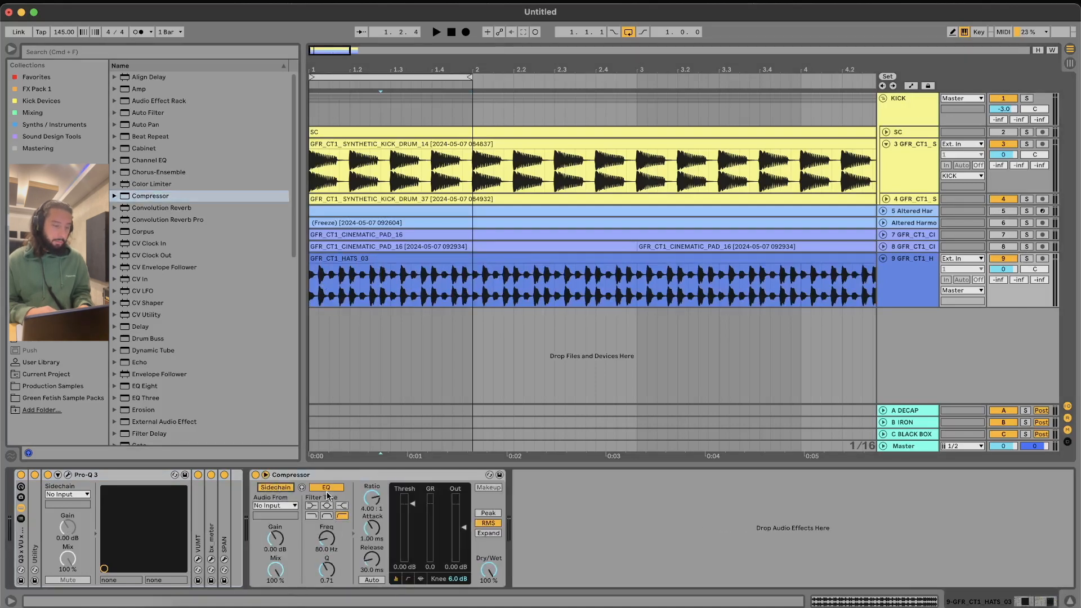
click(267, 505)
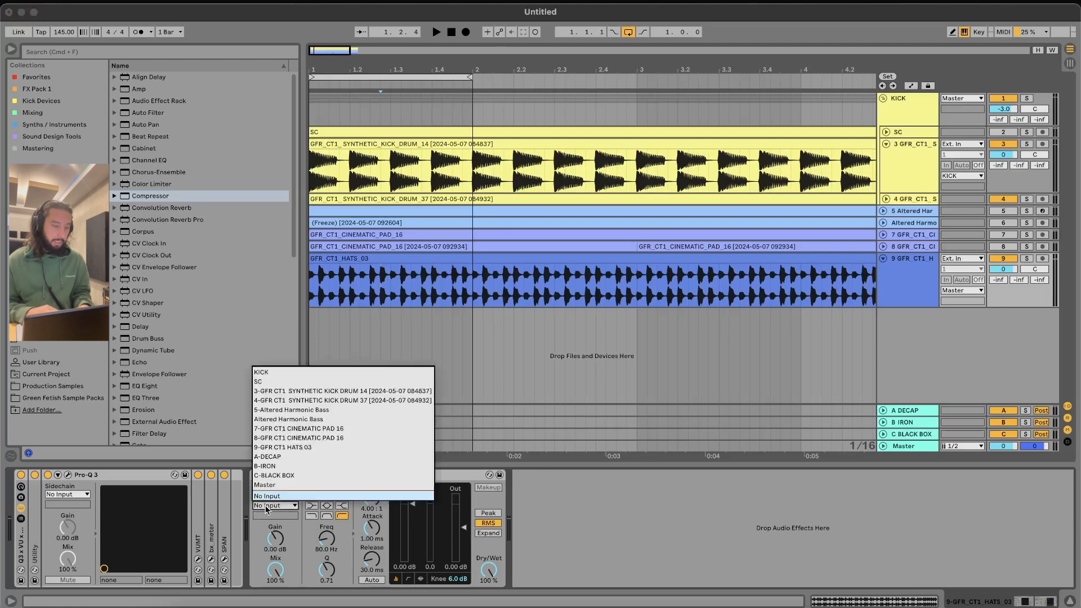
click(304, 382)
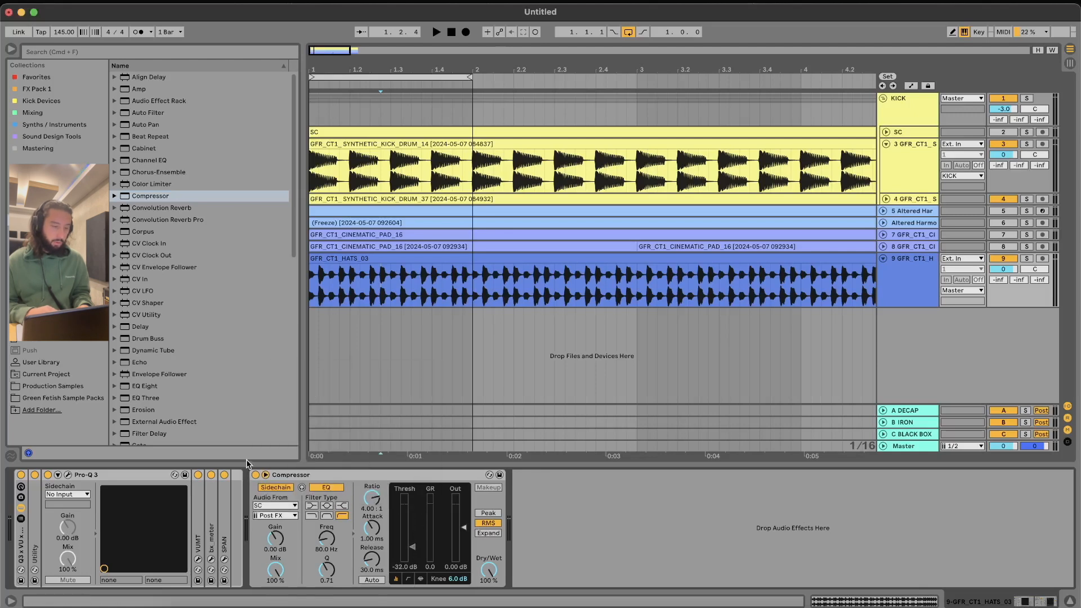
Bypass the hats Compressor, set the hats track volume to -5 dB, and play the uncompressed loop
click(256, 475)
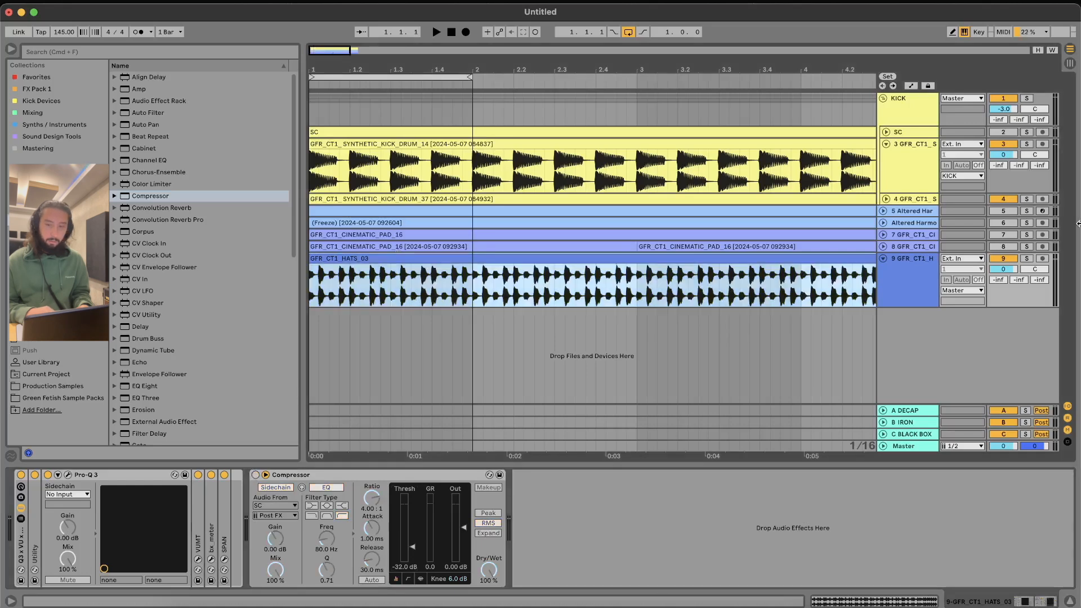
click(997, 274)
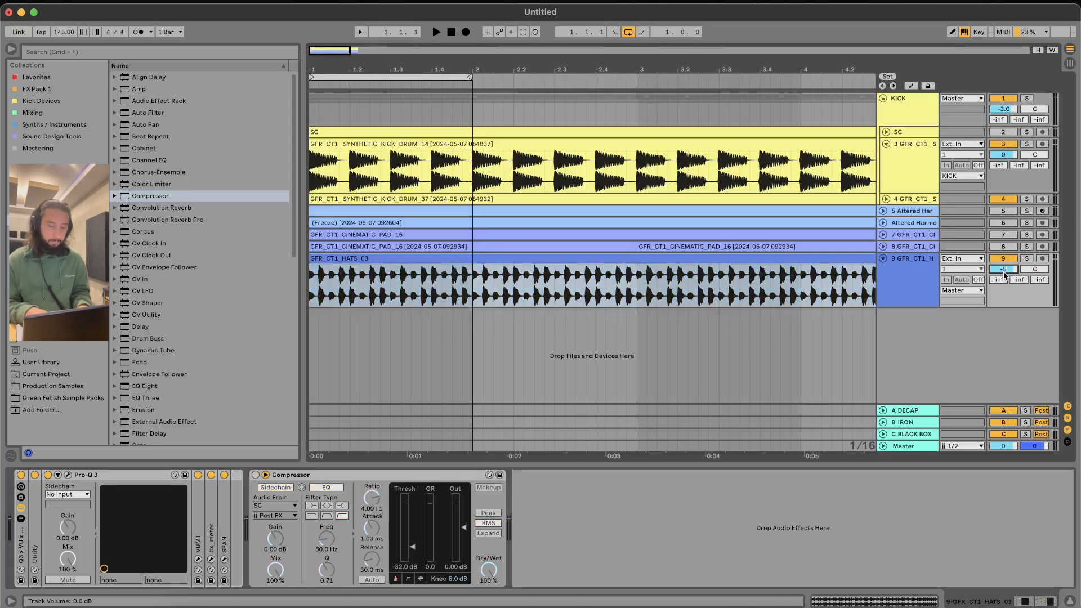
text(-5)
key(Return)
key(space)
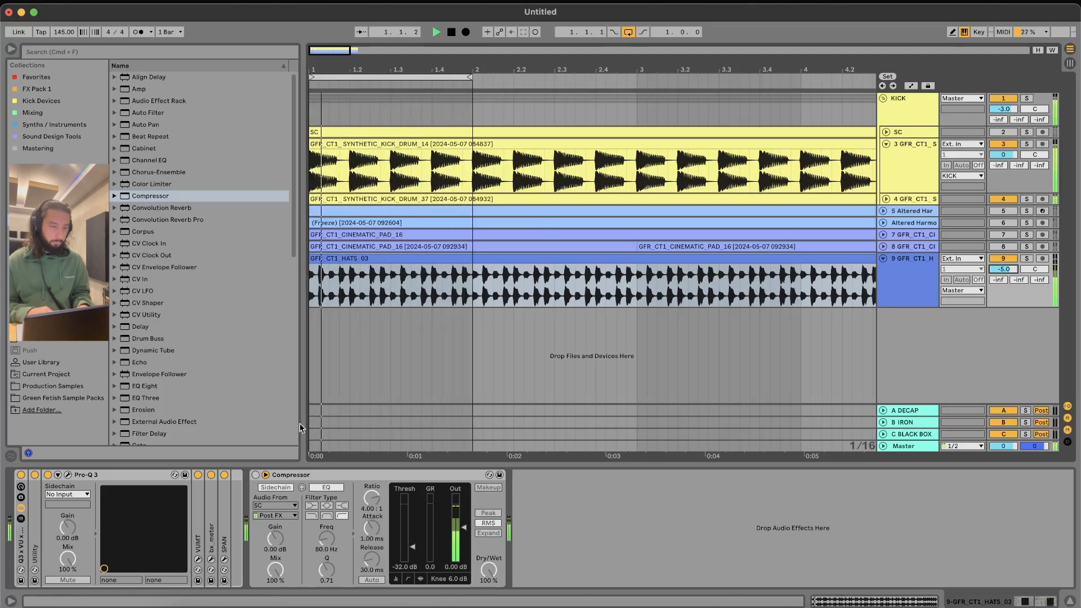
click(380, 297)
key(space)
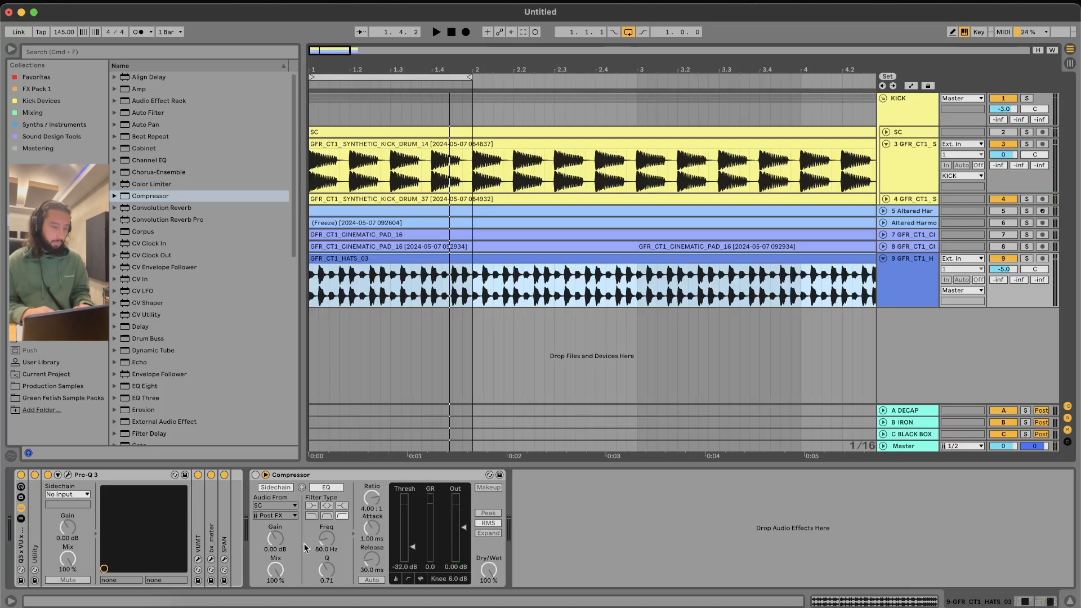
Enable the hats Compressor, move it ahead of VUMT in the device chain, and play the loop
key(space)
click(255, 475)
key(space)
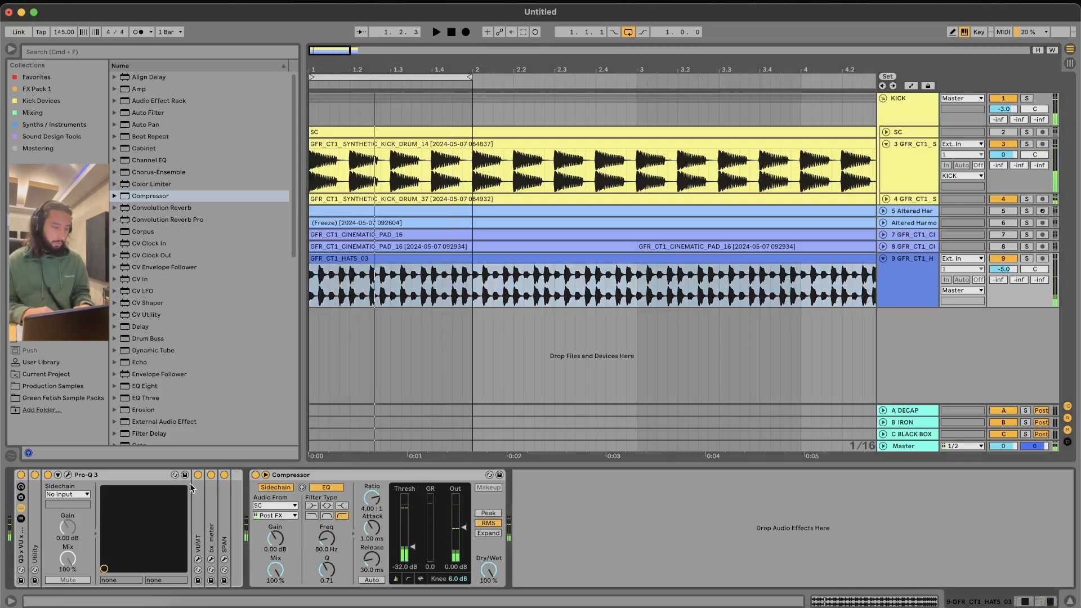
click(303, 487)
key(space)
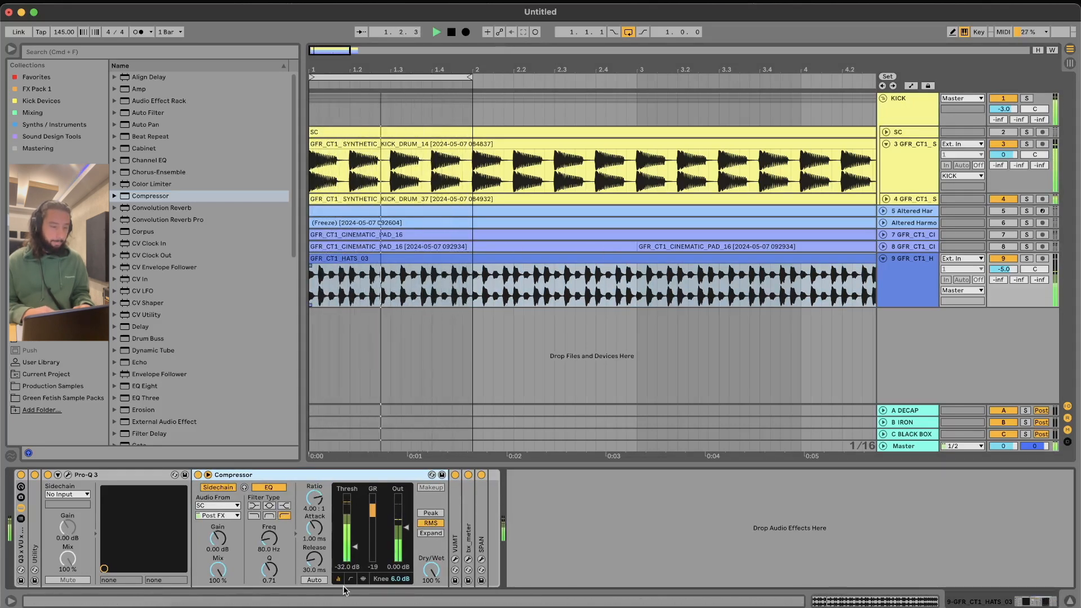
Set the hats Compressor's threshold to about -25.5 dB, comparing the loop with the device on and bypassed
key(space)
key(space)
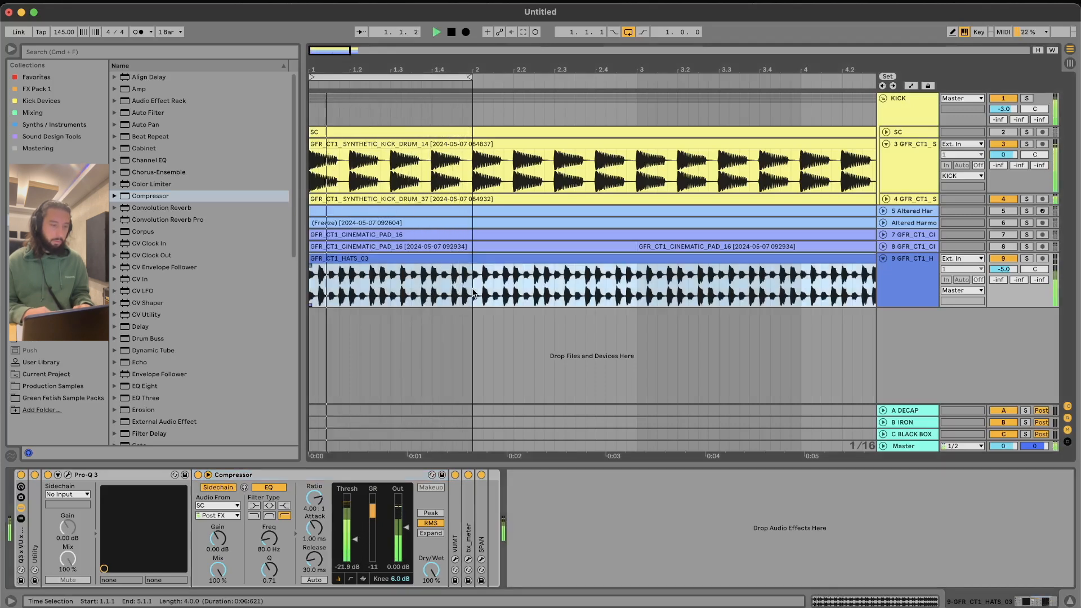
click(198, 475)
click(198, 476)
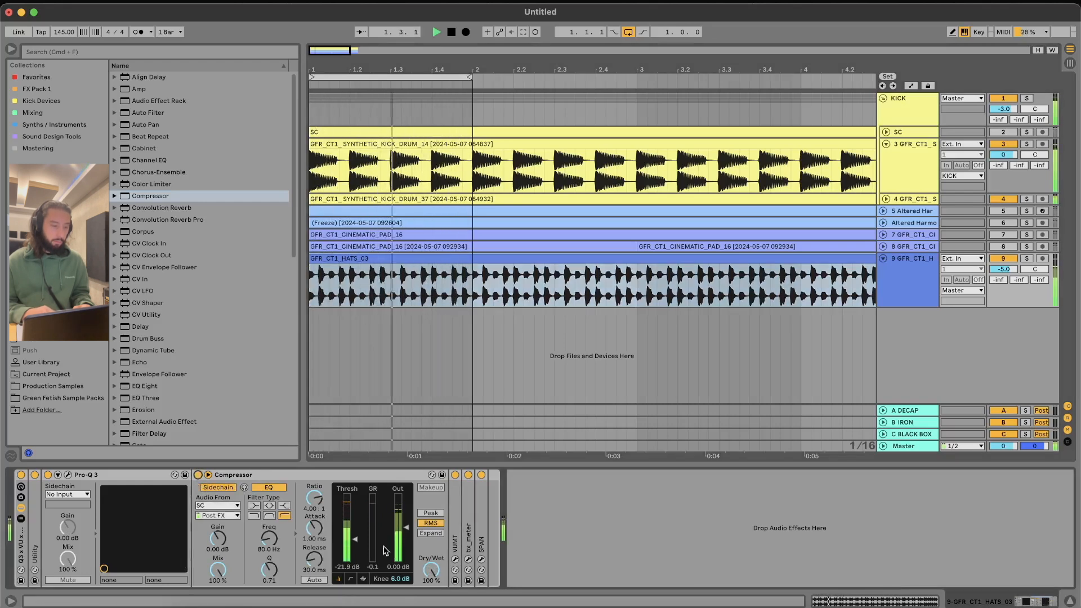
click(383, 298)
key(space)
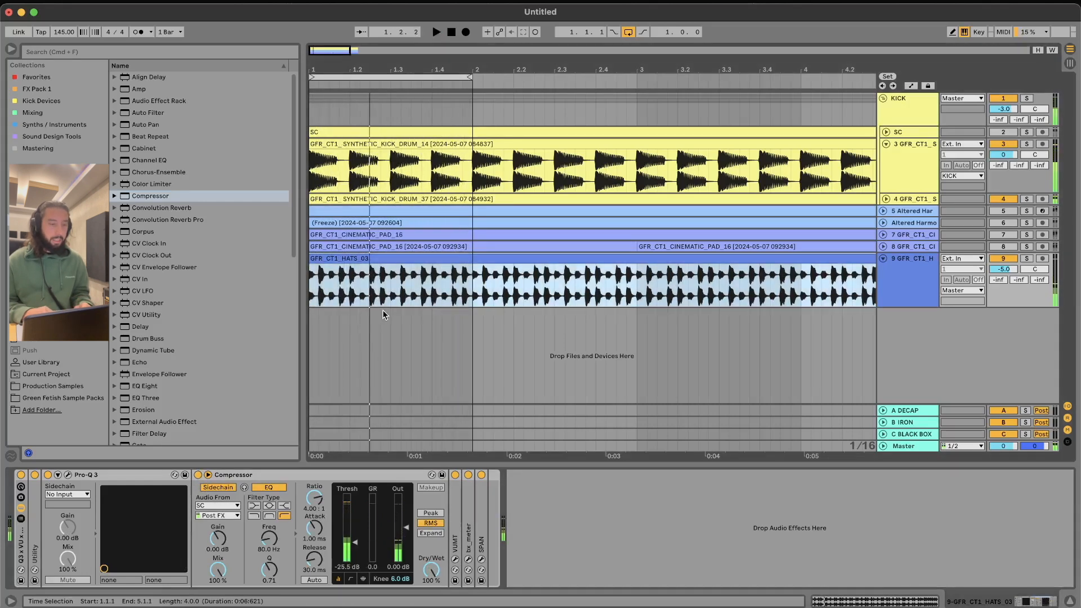
Bypass the Compressor on the hats track and fold the device
key(plus)
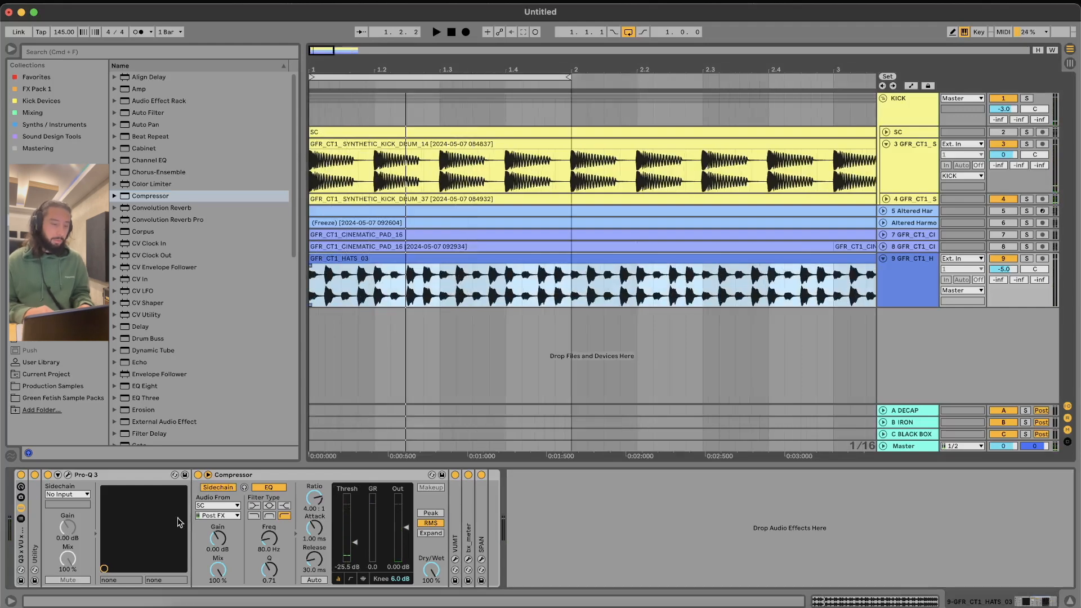
click(198, 475)
double_click(268, 477)
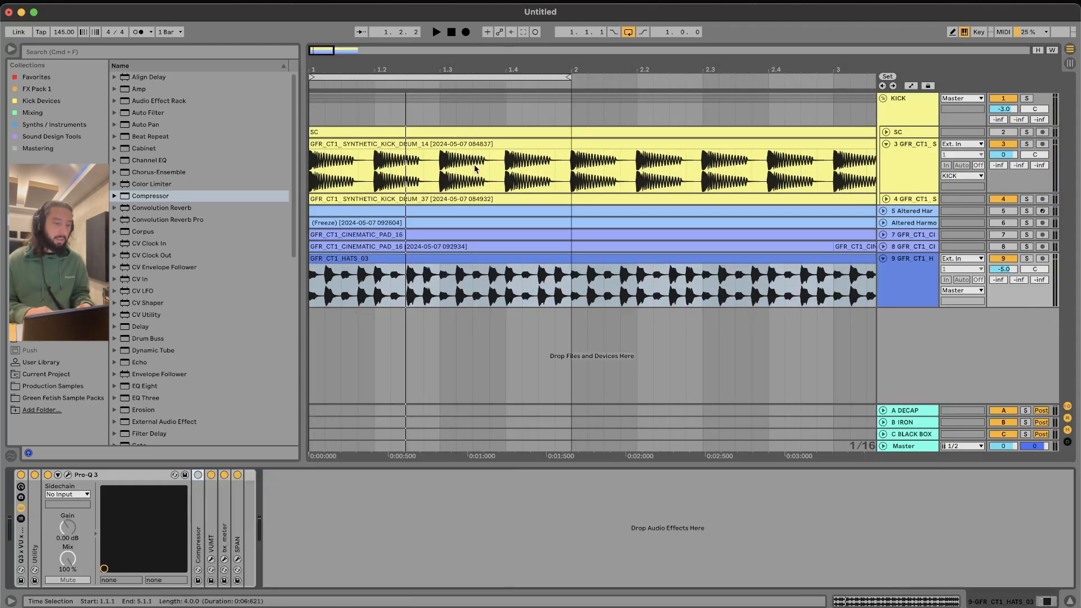
Split the hats clip at 1.2.1, where the second kick hits
click(448, 279)
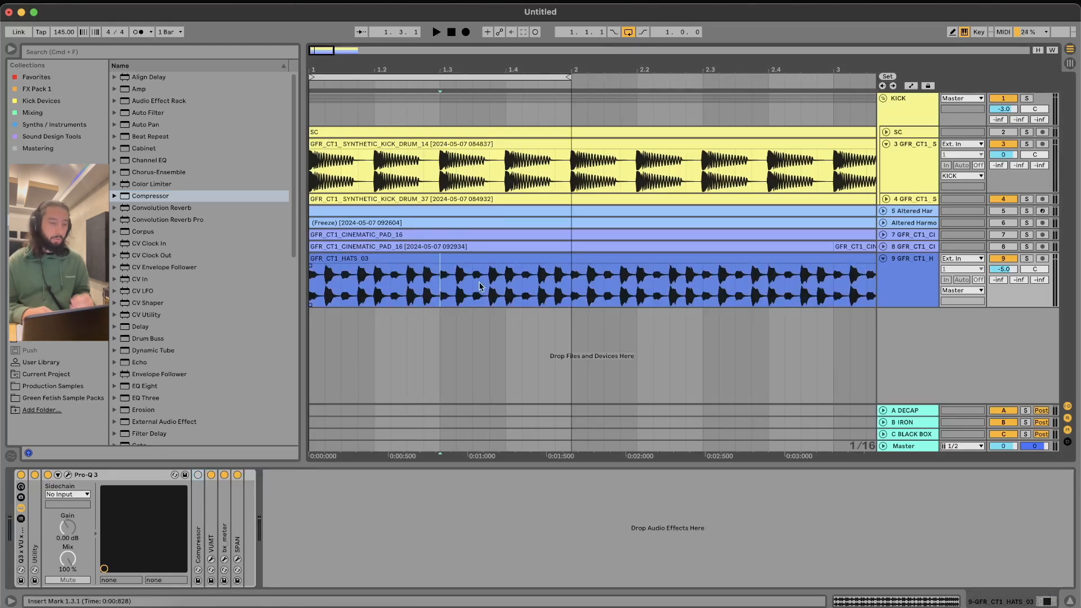
click(359, 285)
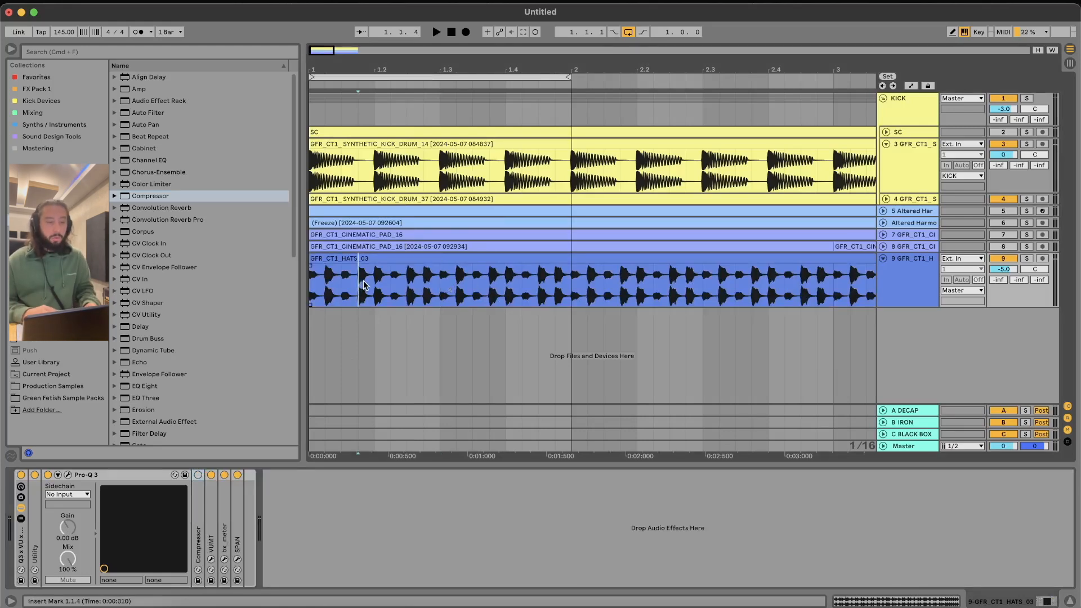
scroll(367, 281, up, 3)
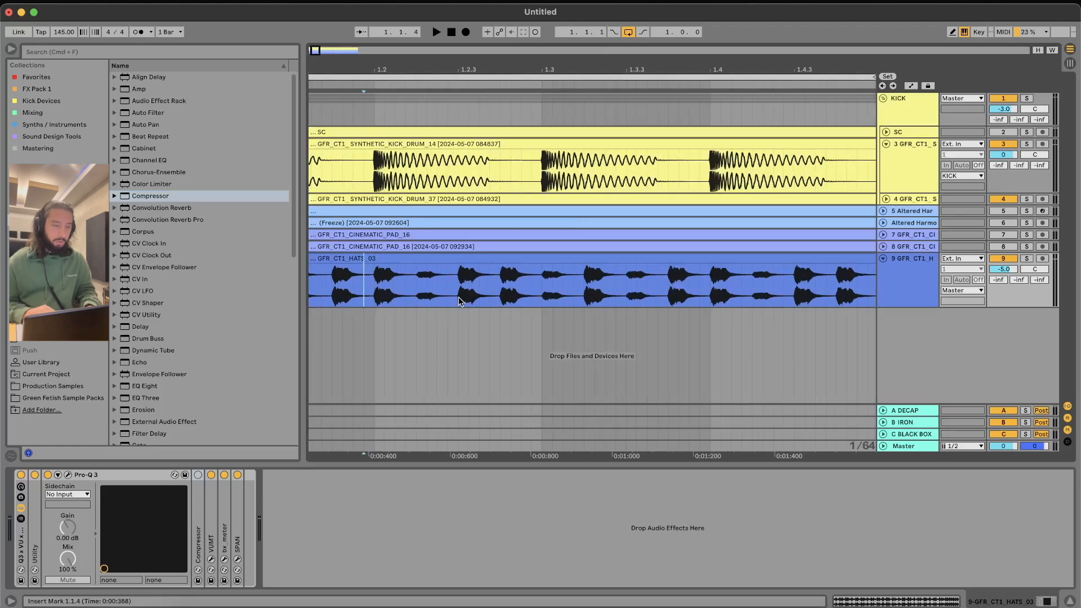
click(458, 297)
click(476, 292)
key(super+e)
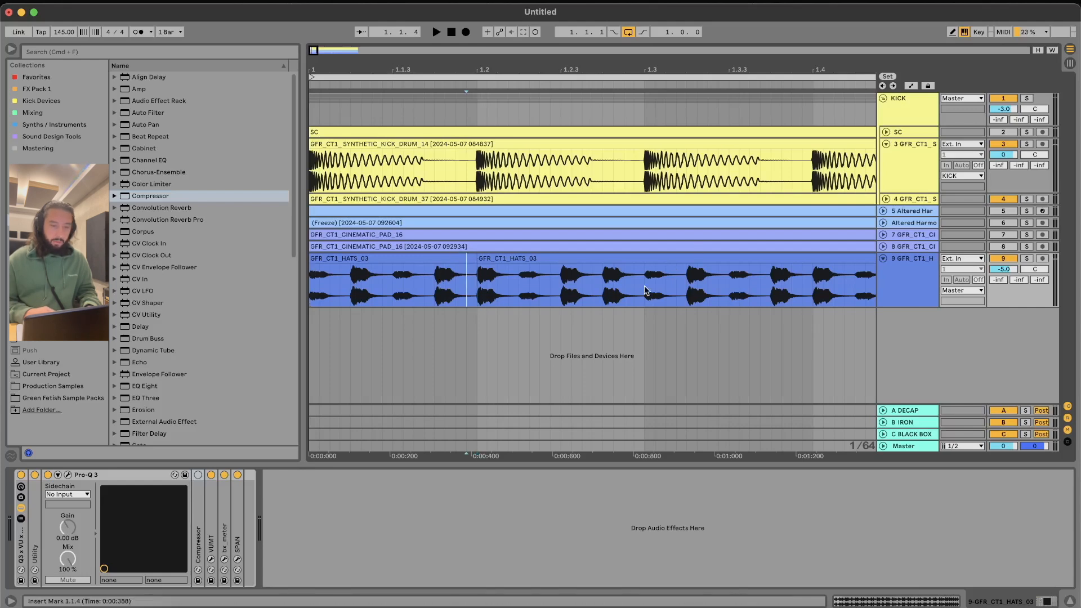
Loop the first two beats of the hats, from 1.1.1 to 1.3.1, and play them against the kick
drag(644, 286, 310, 286)
key(super+l)
key(space)
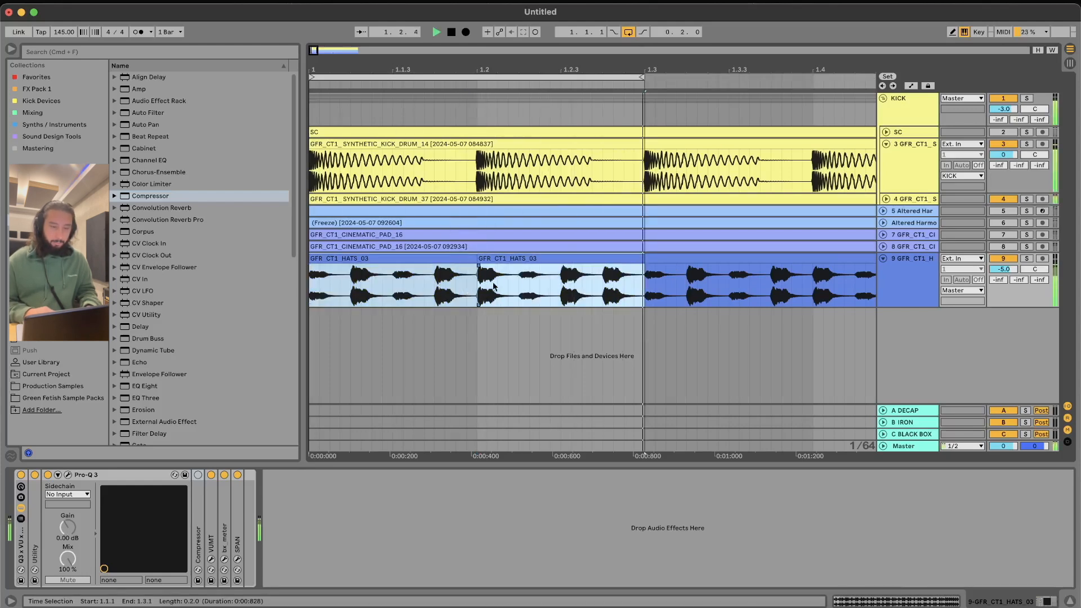
mouse_move(312, 265)
mouse_down()
mouse_move(329, 265)
mouse_move(224, 265)
mouse_up()
click(474, 296)
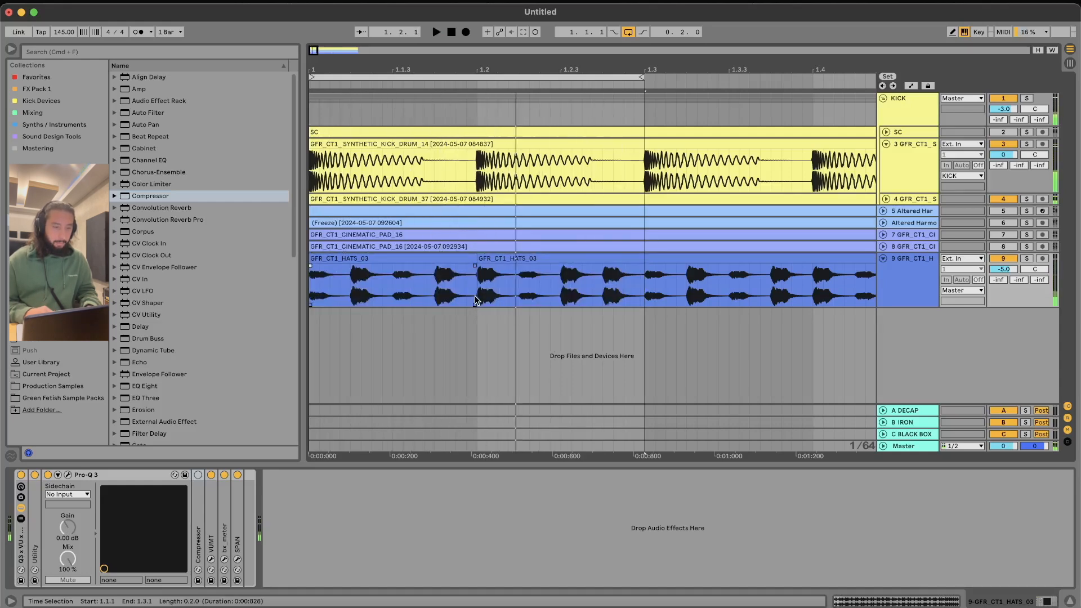
key(space)
Split out the hat hit from 1.2.1 to 1.2.2, lower its clip gain to -3.30 dB, and play the loop
drag(518, 290, 466, 304)
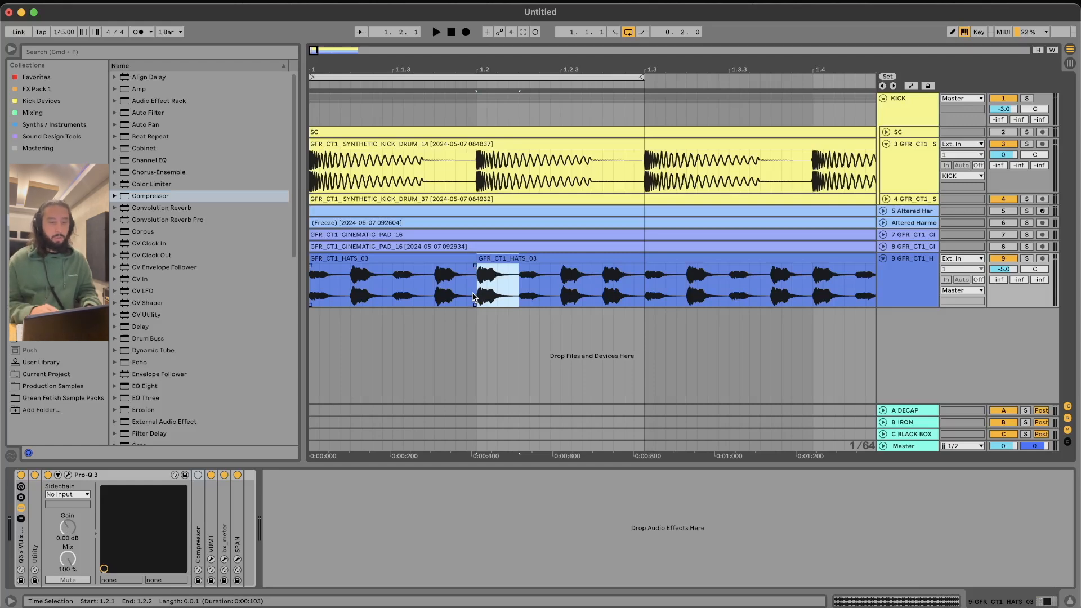
key(super+e)
double_click(505, 259)
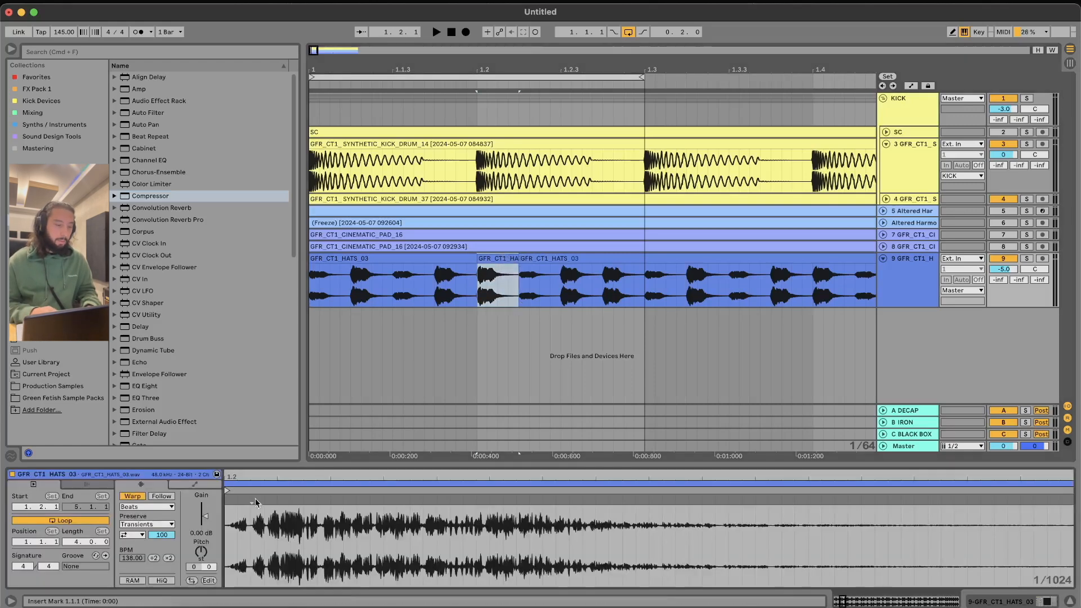
drag(205, 516, 205, 517)
key(space)
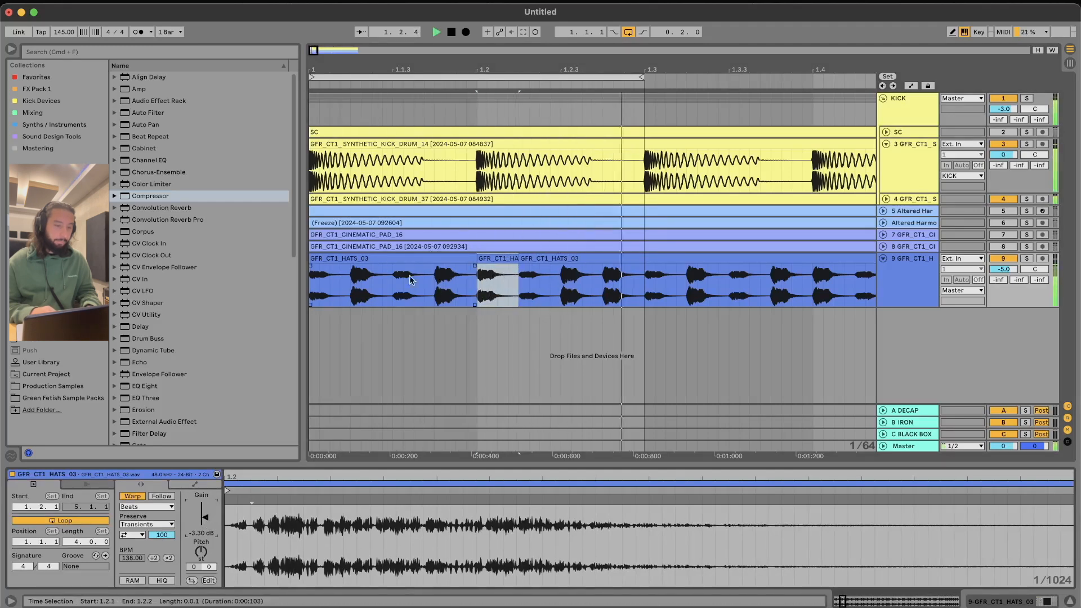
Copy the quieter hat slice over the hits at 1.1.2, 1.2.3 and 1.2.4, and stop playback
click(485, 258)
key(super+c)
click(350, 284)
key(super+v)
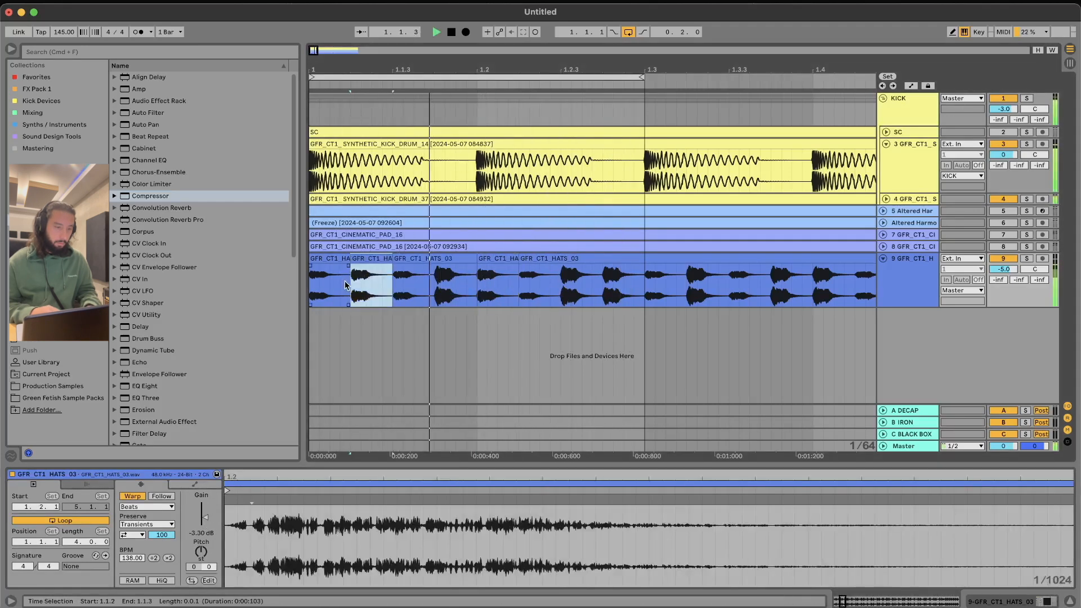
click(562, 283)
key(super+v)
click(603, 284)
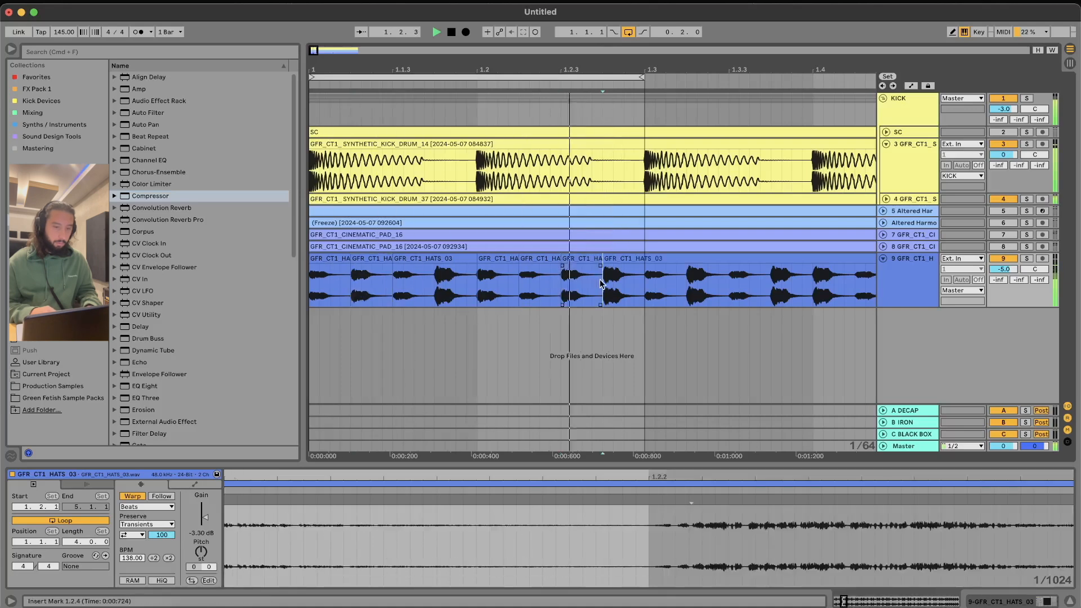
key(super+v)
key(space)
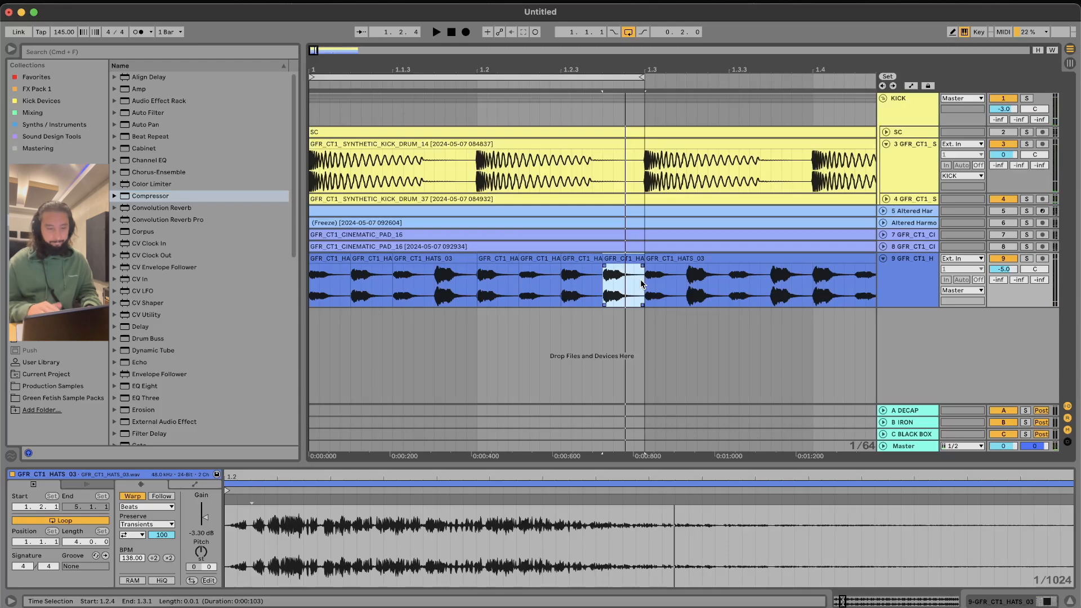
Replace the loud hat hit at 1.1.4 with a copy of the quieter slice
drag(435, 291, 475, 291)
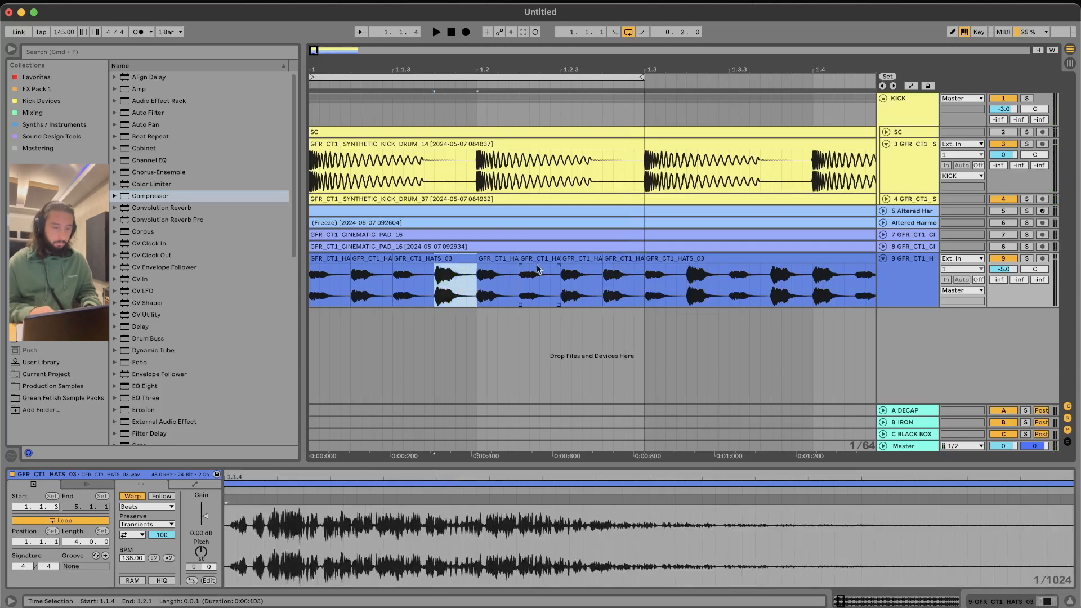
click(607, 272)
click(626, 258)
key(super+c)
click(434, 294)
key(super+v)
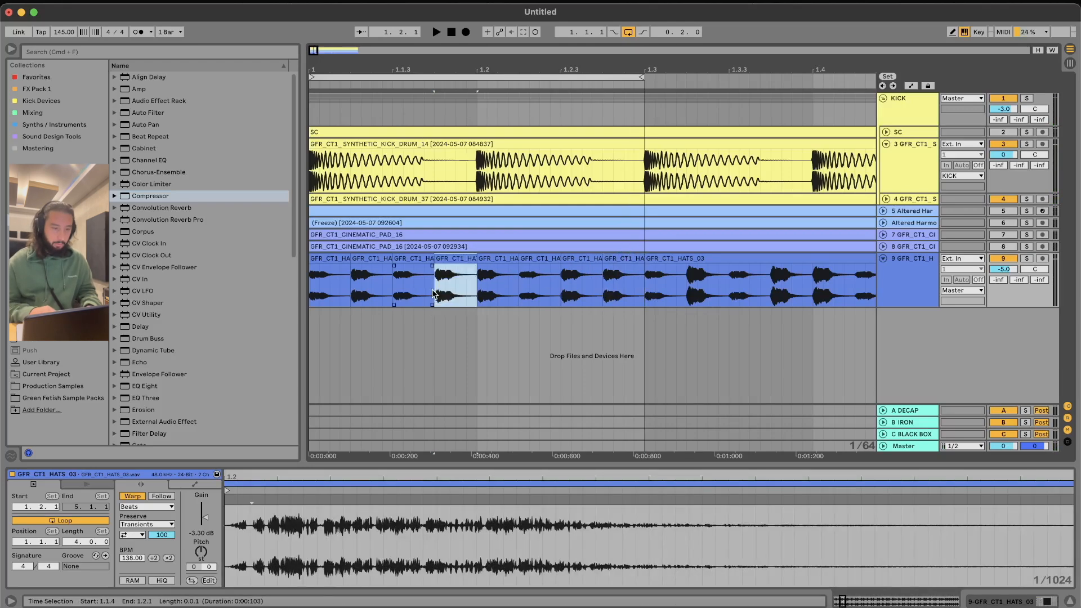
Consolidate the hat slices from 1.1.1 to 1.3.1 into one clip and play it back
drag(633, 292, 148, 289)
key(super+j)
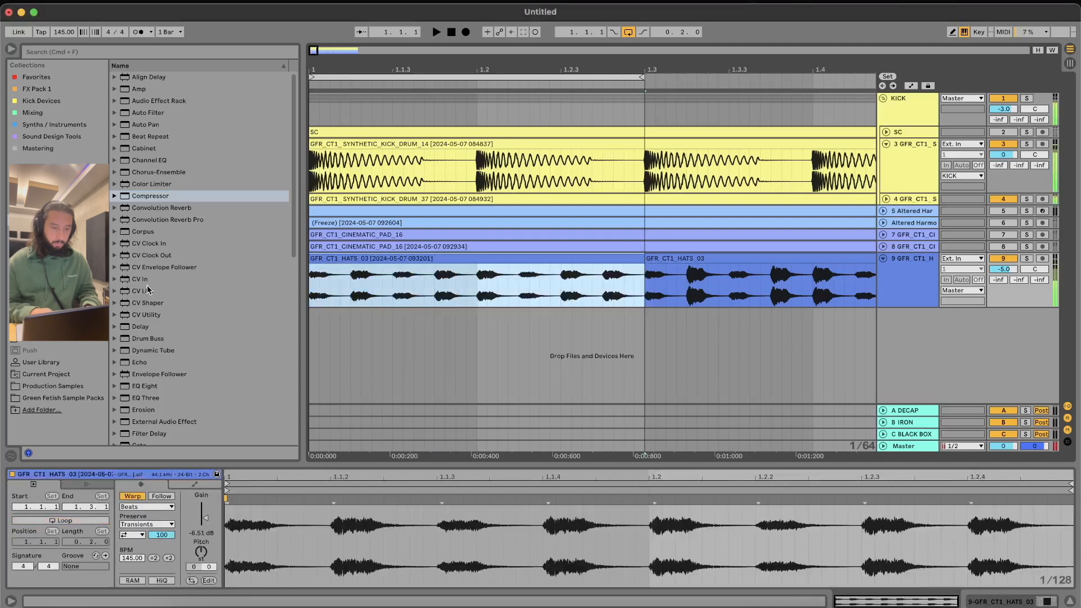
key(space)
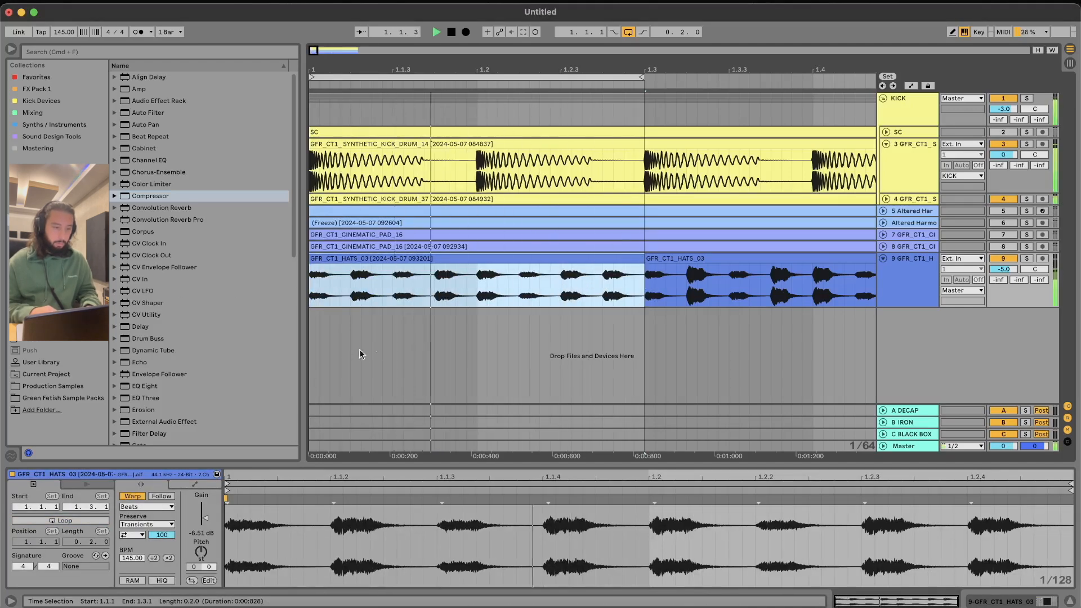
key(space)
Replace the consolidated hats clip with unedited hats audio and split it at 1.2.1
click(736, 260)
shift+click(394, 273)
key(super+j)
click(478, 285)
key(super+e)
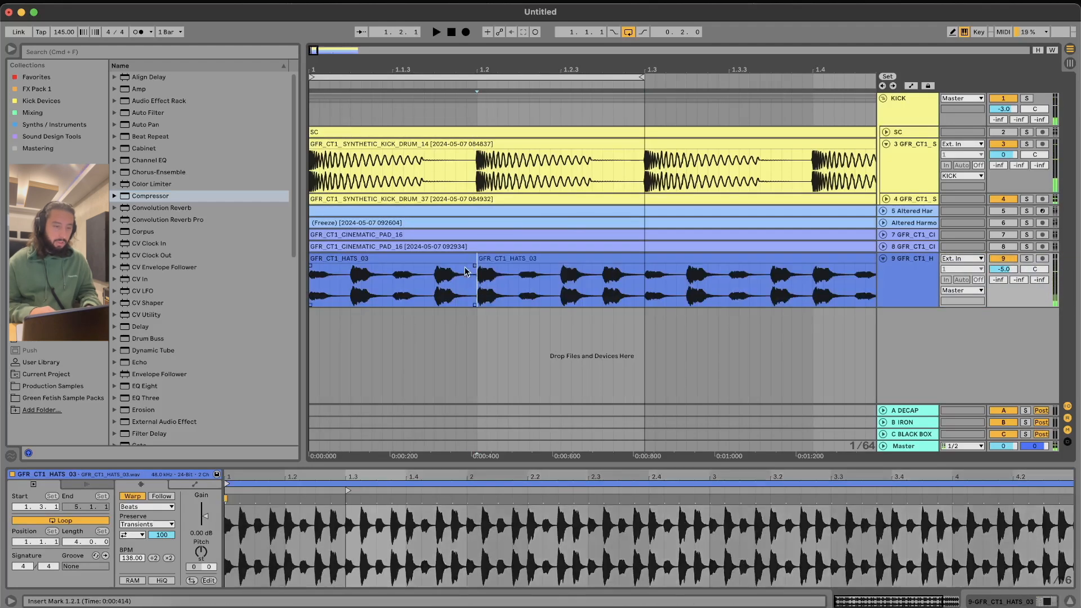
Split the hats clip at 1.1.4 and duplicate that one-sixteenth slice onto 1.2.1
click(464, 259)
click(436, 280)
key(super+e)
click(457, 259)
key(super+d)
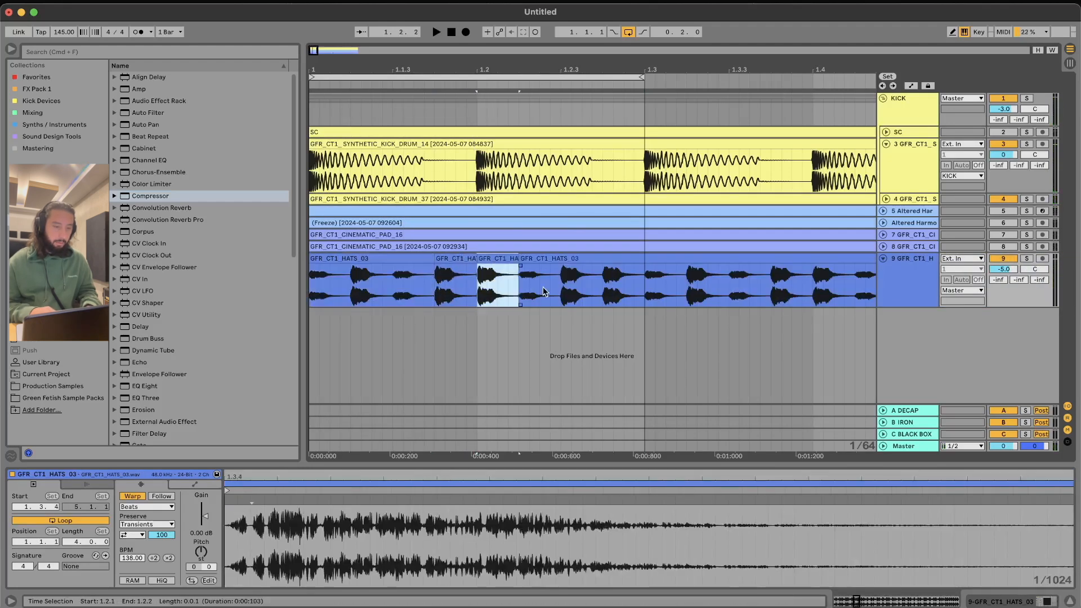
Duplicate the first half of the quiet hat slice at 1.2.2 right after itself and play the loop
drag(520, 285, 539, 258)
key(super+d)
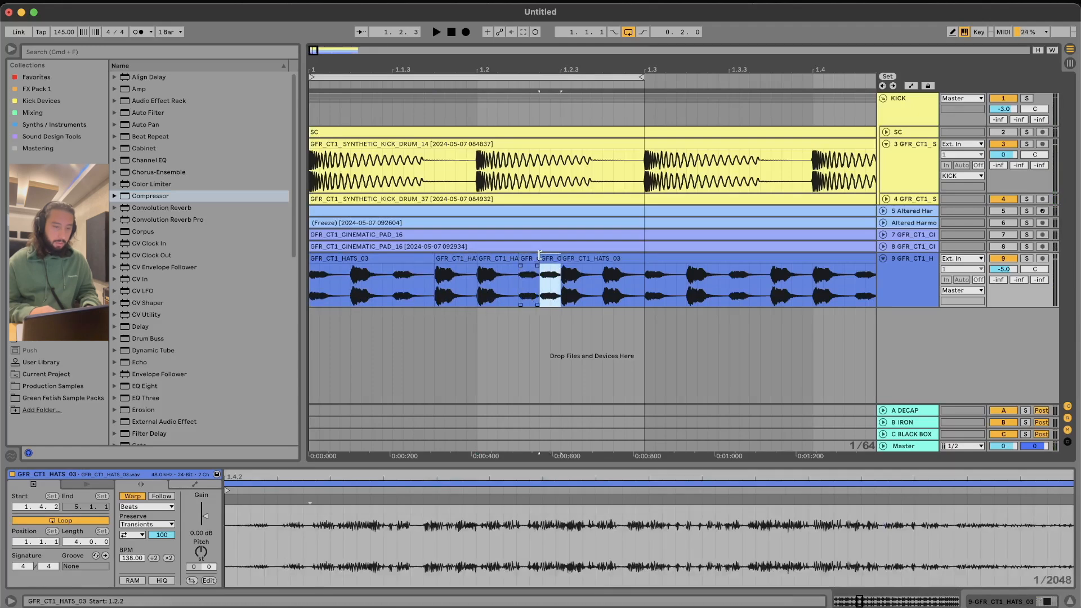
click(337, 257)
key(space)
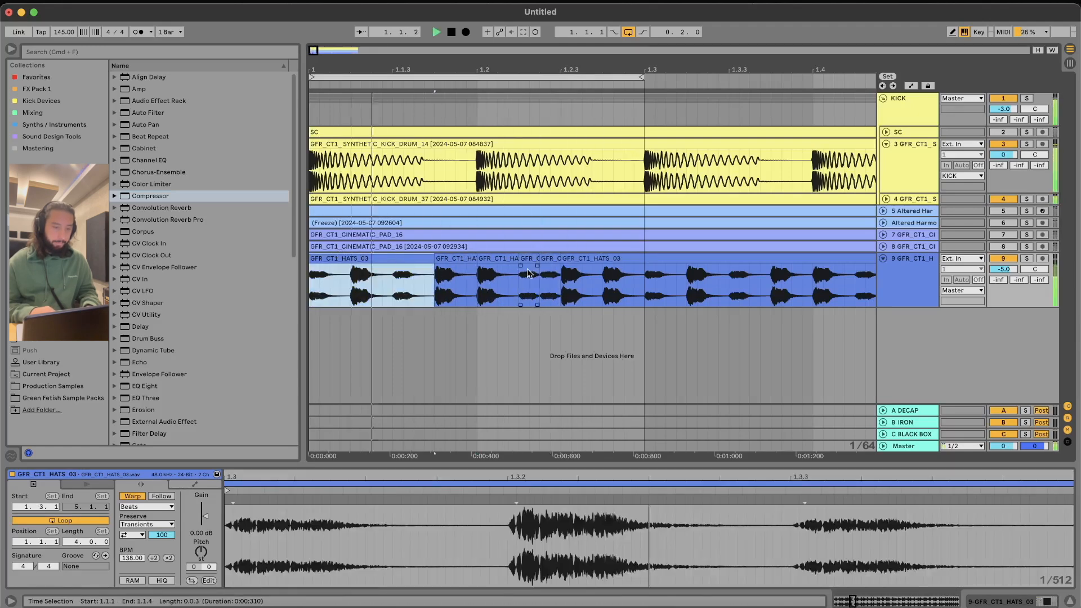
Extend the duplicated quiet hat slice to 1.3.1 and move it back so it starts at 1.2.2
click(574, 258)
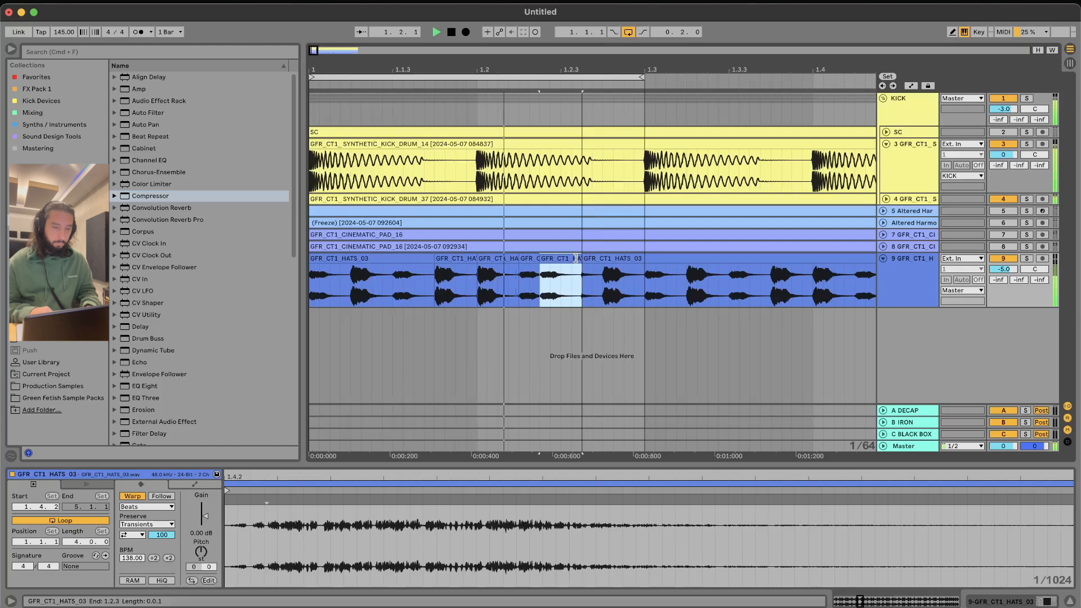
drag(576, 259, 646, 261)
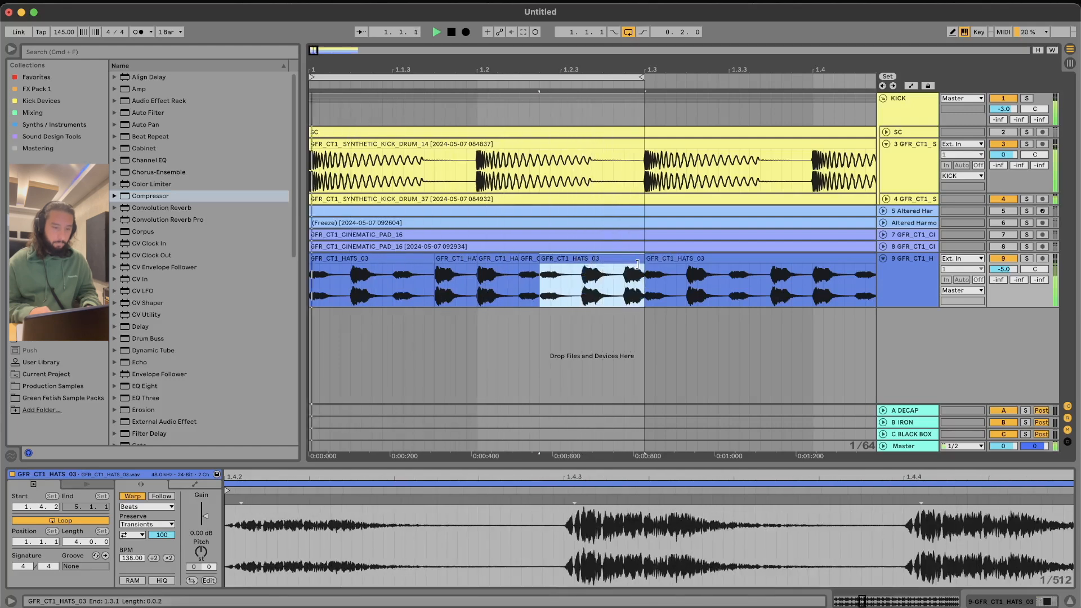
drag(554, 259, 533, 259)
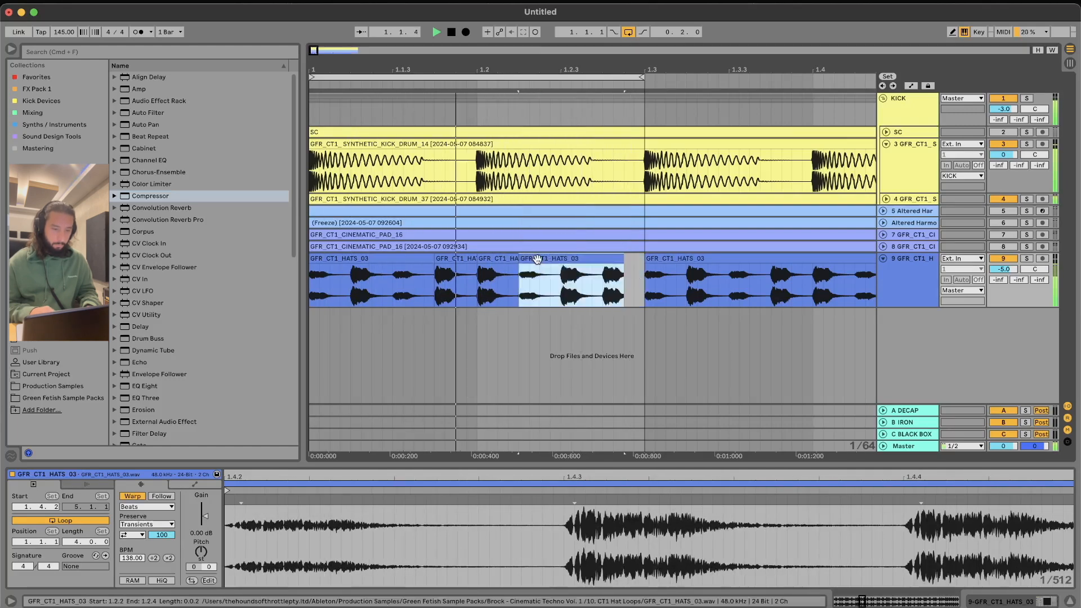
Duplicate the short hat slice at 1.2.4 into the gap before 1.3.1 and listen
drag(605, 267, 626, 262)
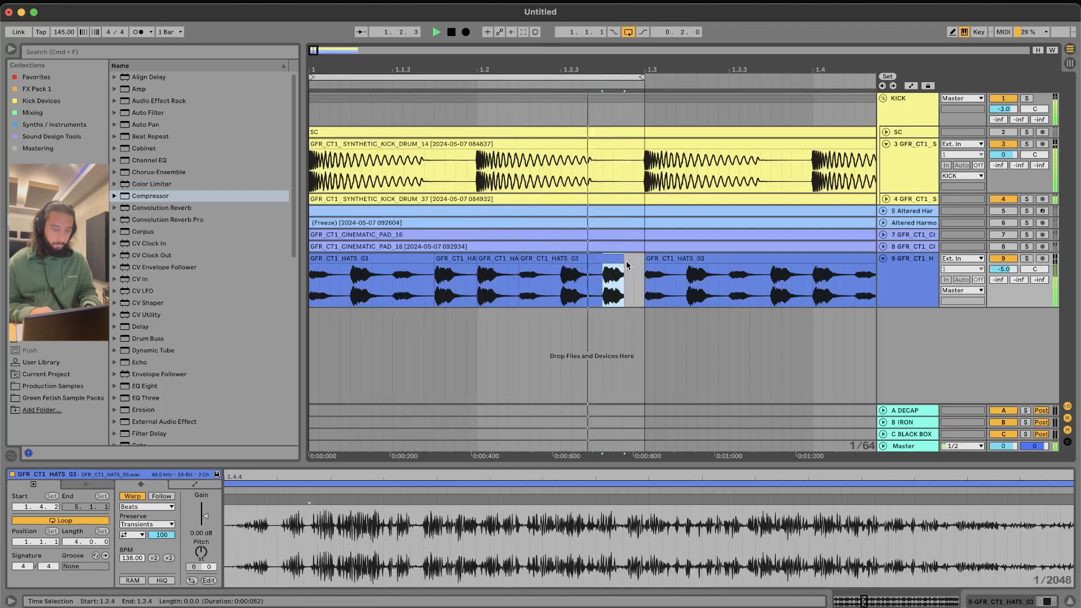
key(super+d)
key(space)
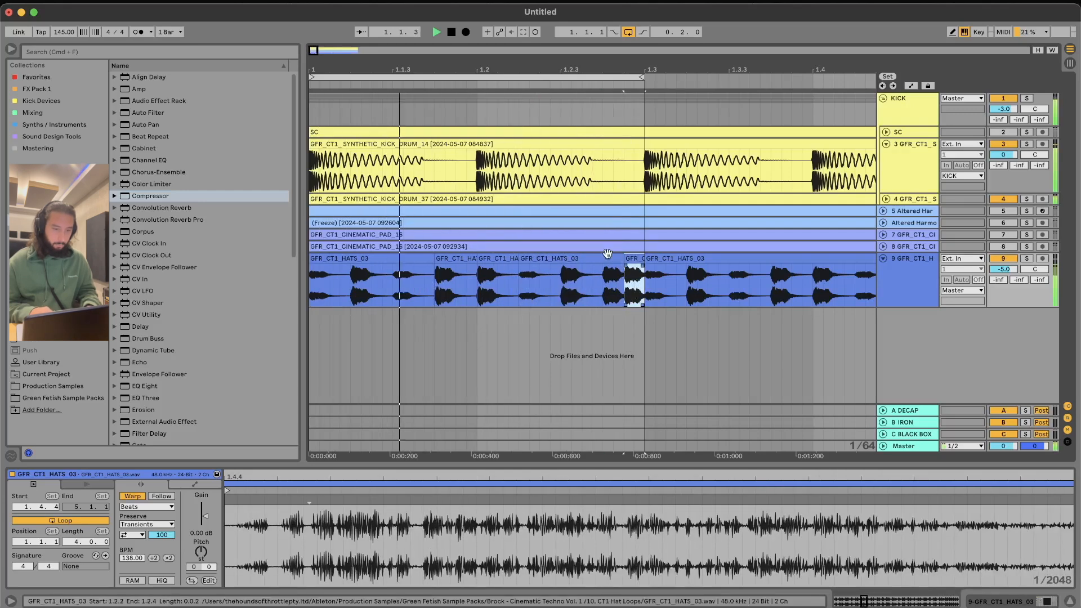
Copy the one-sixteenth hat slice from 1.1.4 onto 1.2.4 and play the loop
mouse_move(434, 276)
mouse_down()
mouse_move(455, 275)
mouse_move(478, 251)
mouse_move(465, 274)
mouse_move(435, 274)
mouse_up()
click(602, 277)
key(super+v)
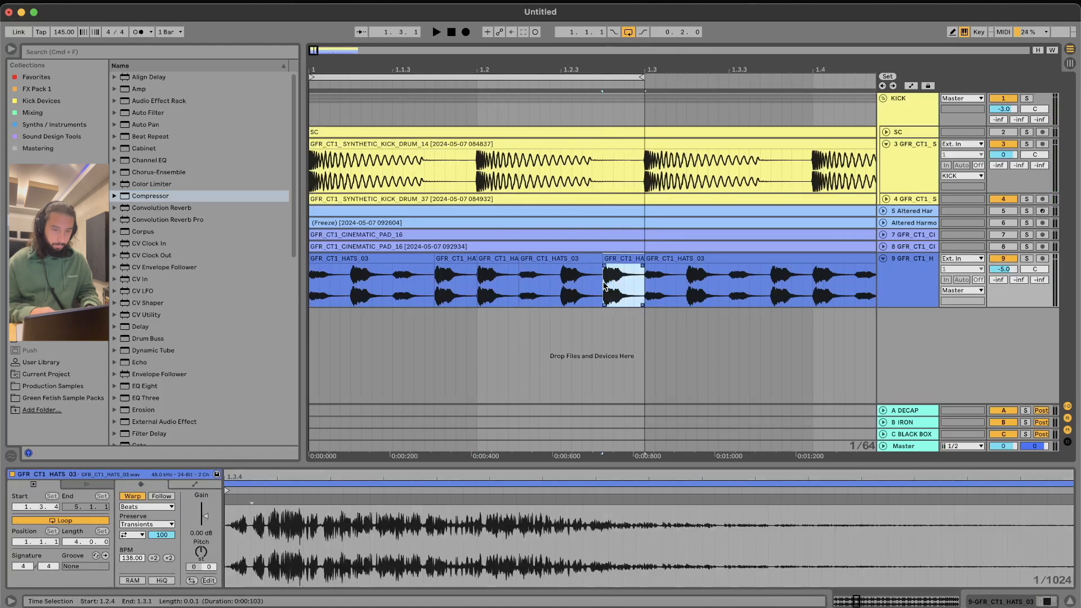
key(space)
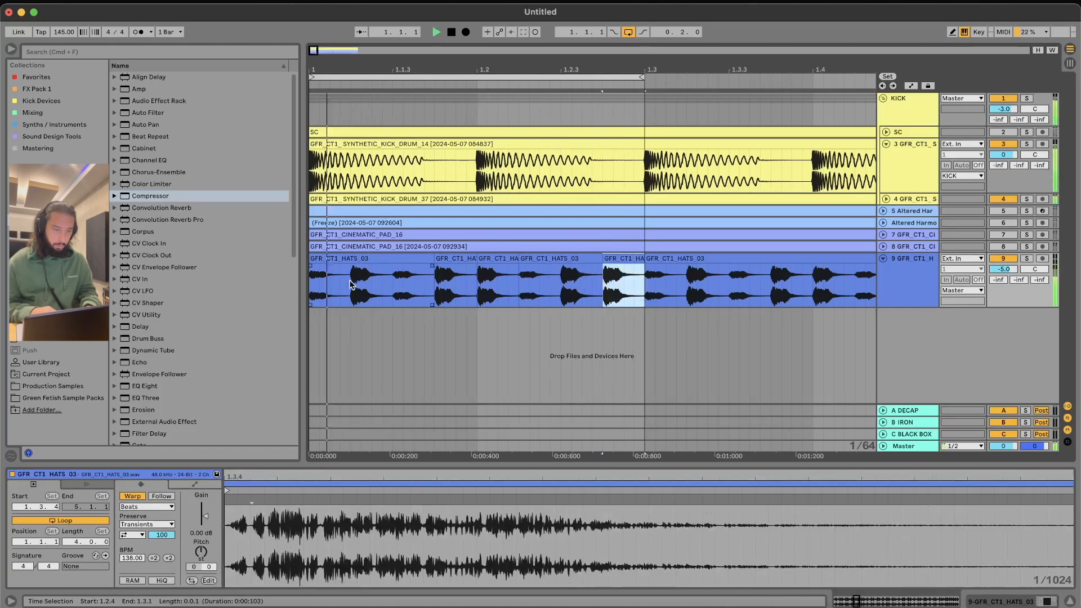
Copy the one-sixteenth hat slice from 1.1.2 onto the first hit at 1.1.1
drag(350, 276, 391, 276)
click(311, 283)
key(super+v)
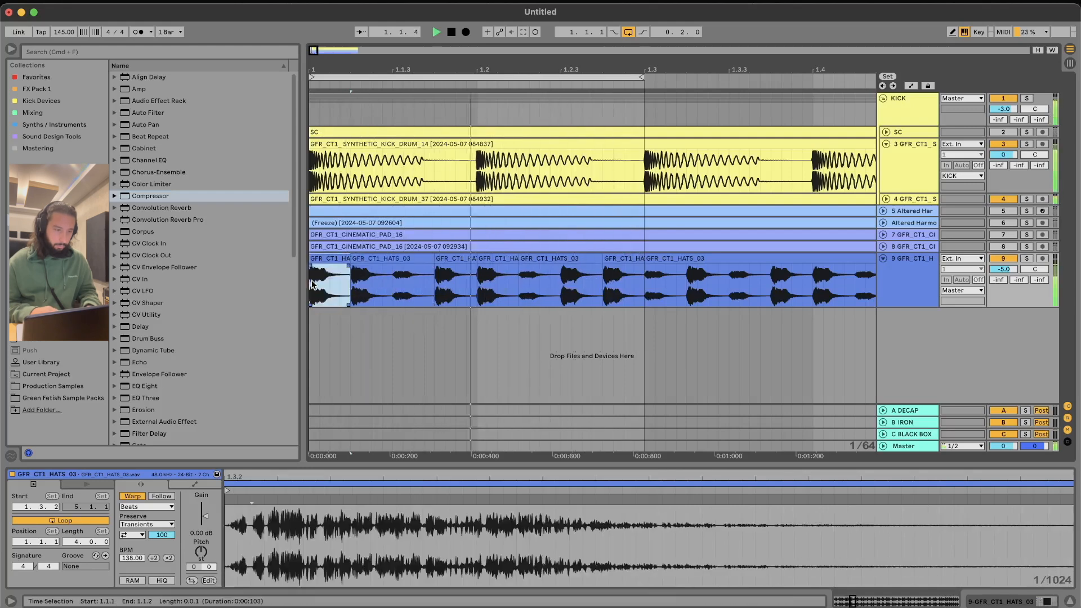
Consolidate the rearranged hat slices from 1.1.1 to 1.3.1 and audition the new clip
click(442, 287)
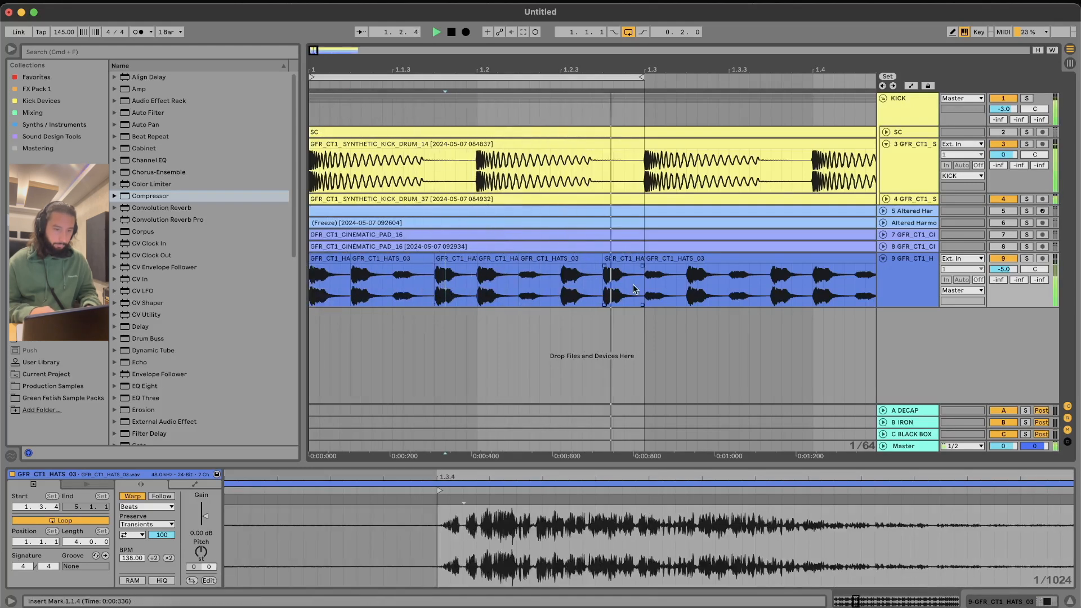
drag(642, 289, 1, 289)
key(space)
key(super+j)
key(space)
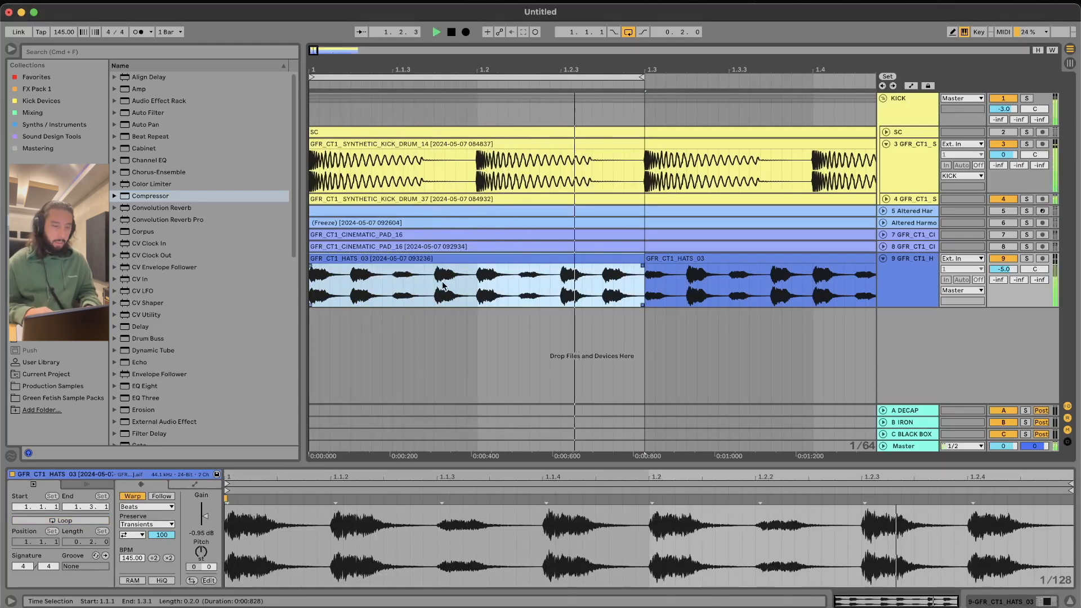
Split the newly consolidated hats clip at 1.2.1 and stop playback
click(483, 281)
key(super+e)
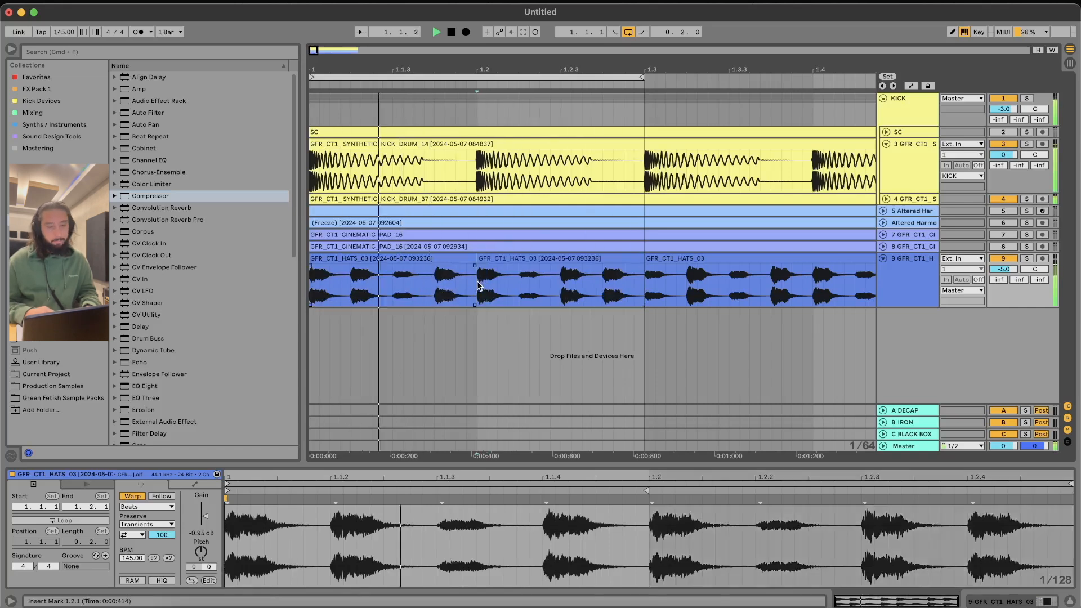
key(space)
Shape short fades around the hats split at 1.2.1 and play the result
click(479, 271)
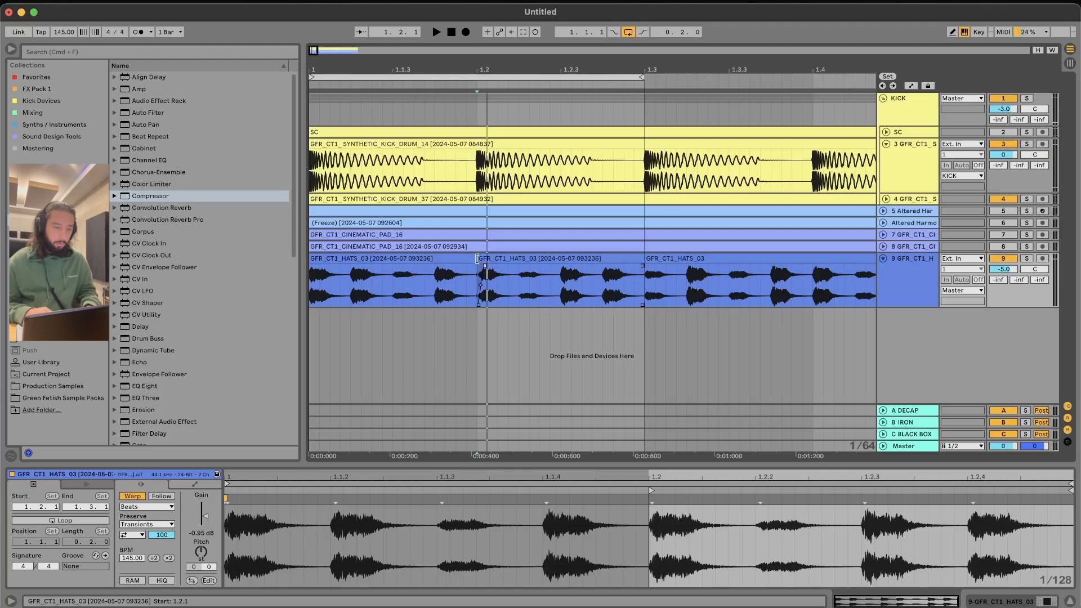
click(477, 271)
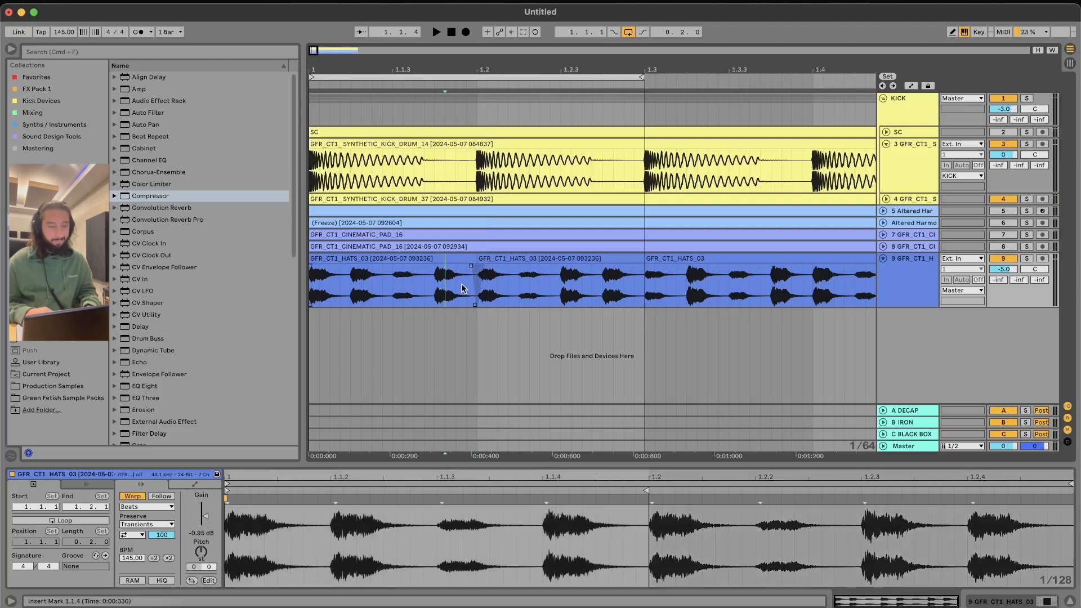
click(478, 287)
key(plus)
key(plus)
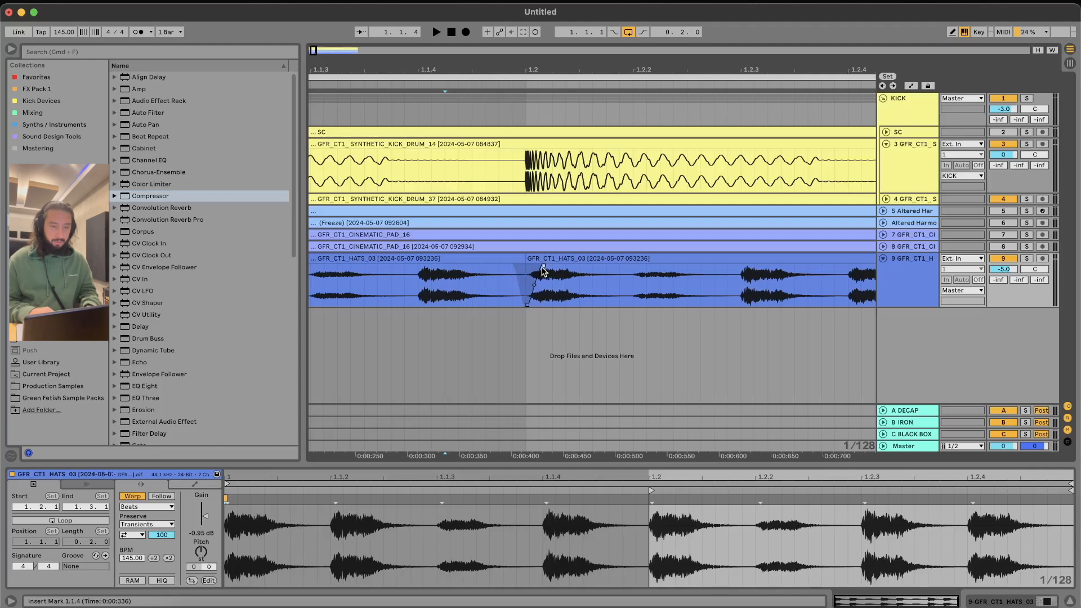
click(524, 280)
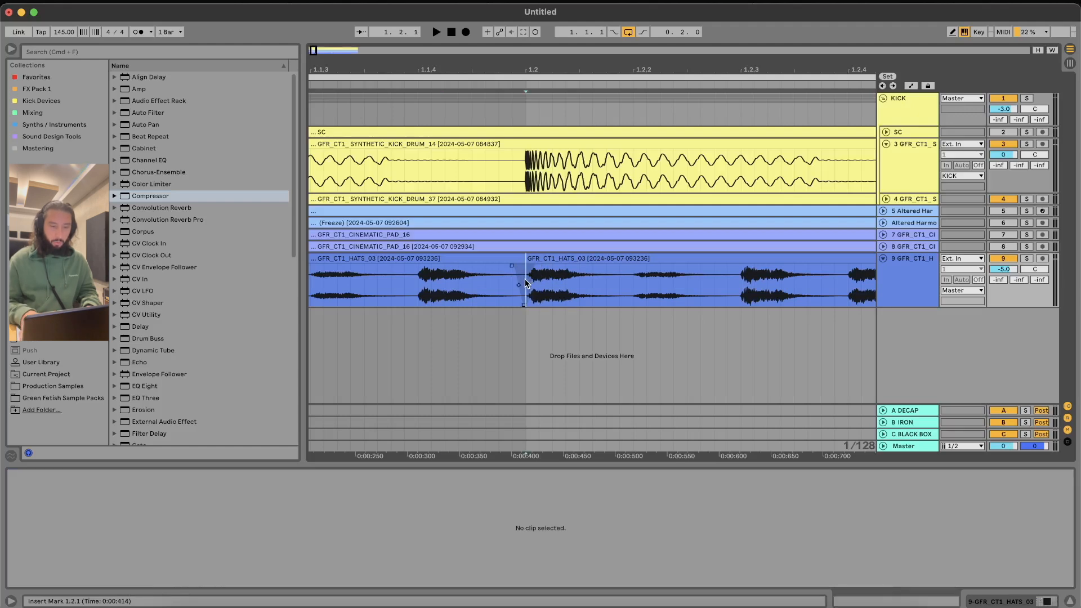
click(470, 288)
key(space)
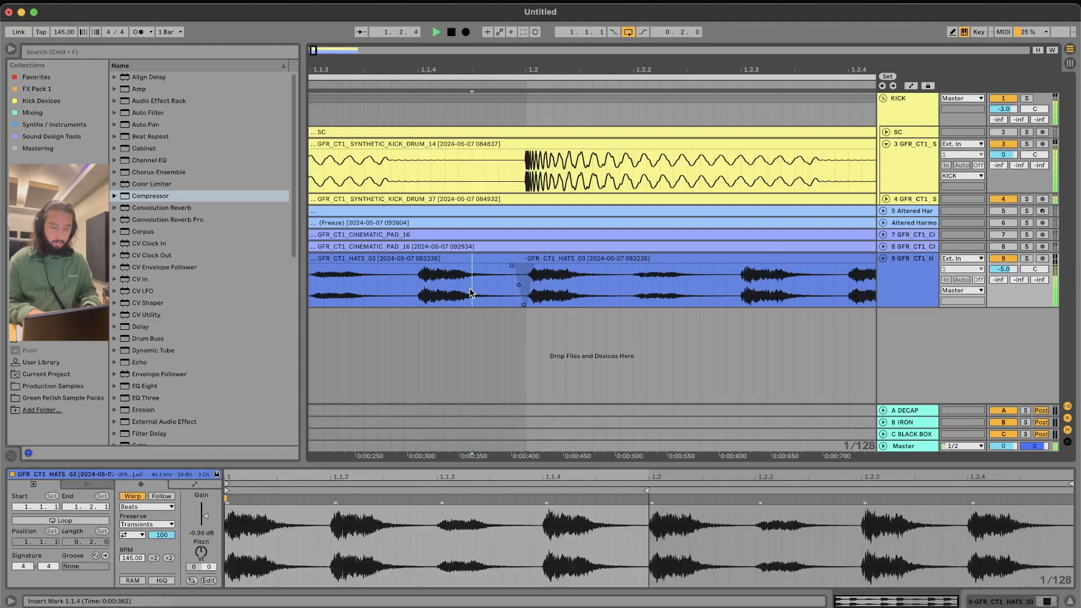
Duplicate the hats from 1.2.1 to 1.2.3 onto 1.2.3 and place the 1.2.1 slice on 1.2.4
scroll(470, 288, down, 6)
key(space)
drag(403, 283, 376, 282)
key(super+d)
click(417, 279)
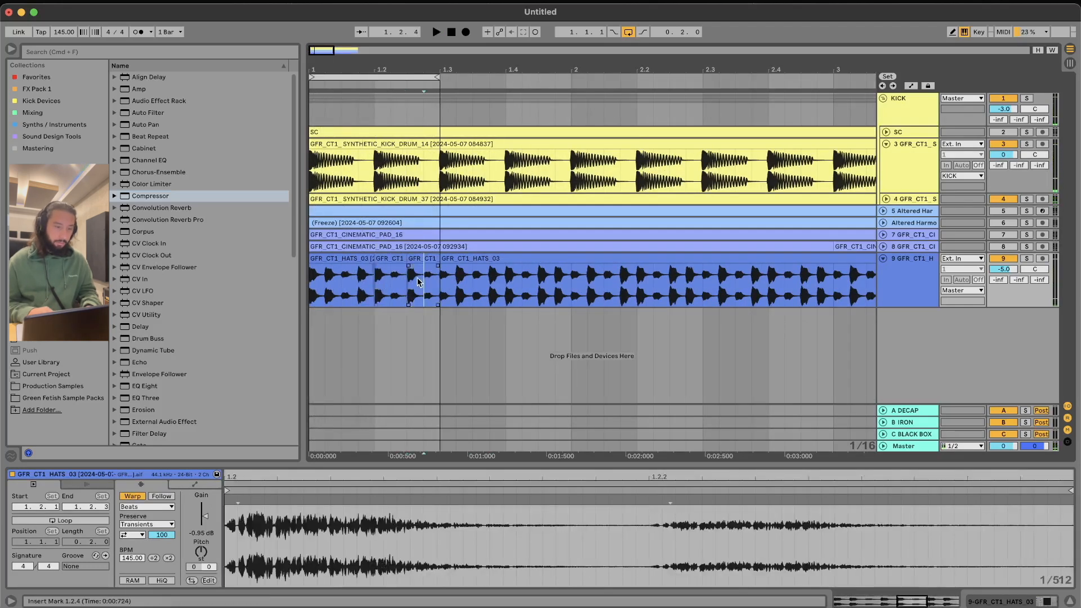
key(super+e)
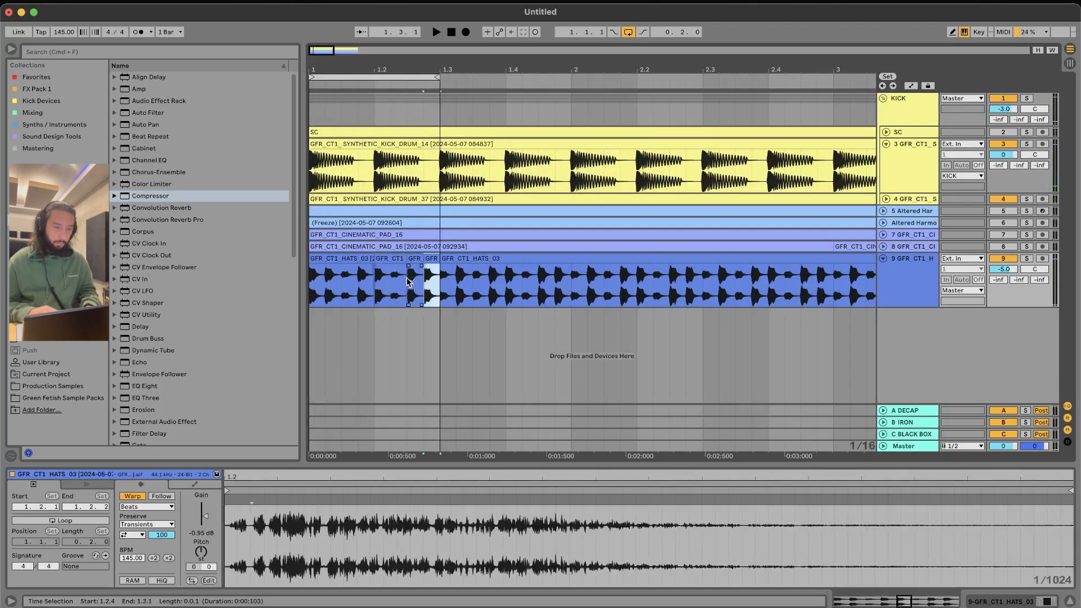
Place the 1.2.1 hat slice on 1.1.1 and 1.1.2 and play the loop
drag(315, 276, 327, 281)
key(super+e)
key(super+d)
click(314, 259)
key(space)
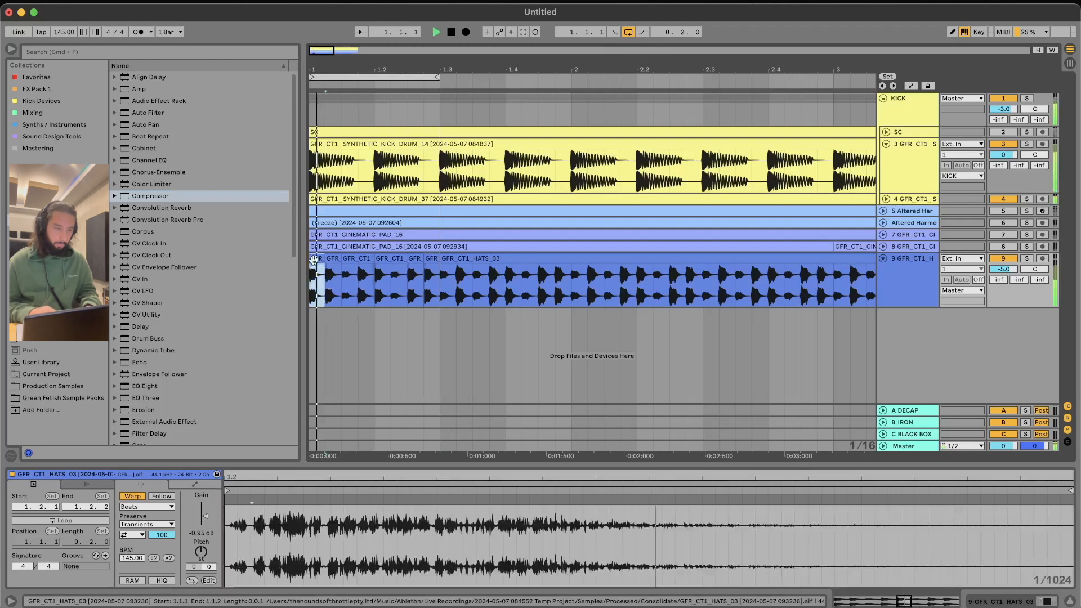
Consolidate the six hat slices from 1.1.1 to 1.3.1 into a single clip
key(super+j)
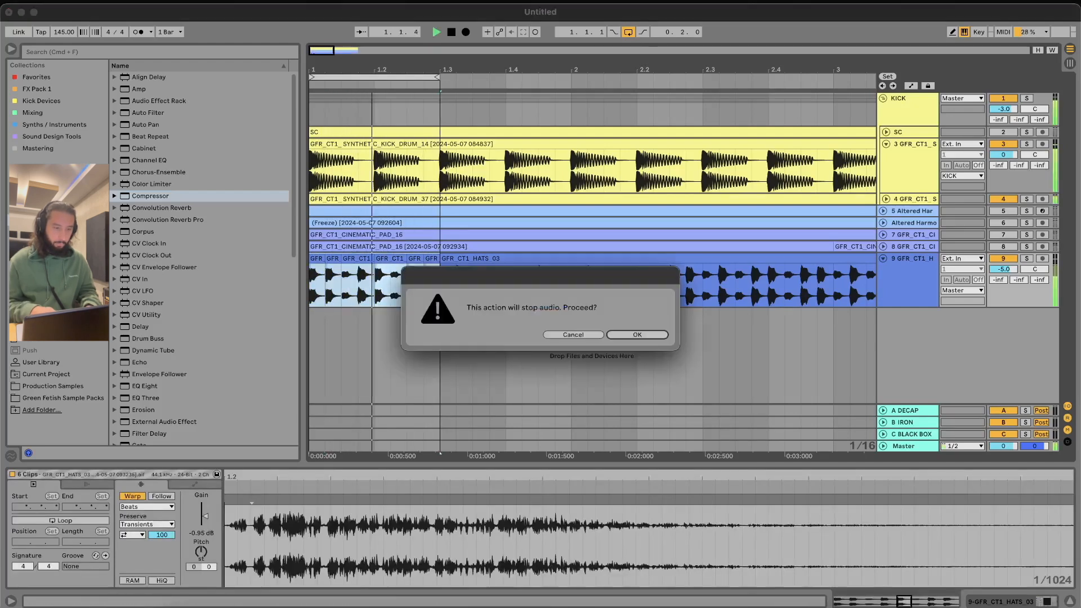
key(Return)
key(plus)
key(plus)
key(plus)
scroll(336, 248, left, 5)
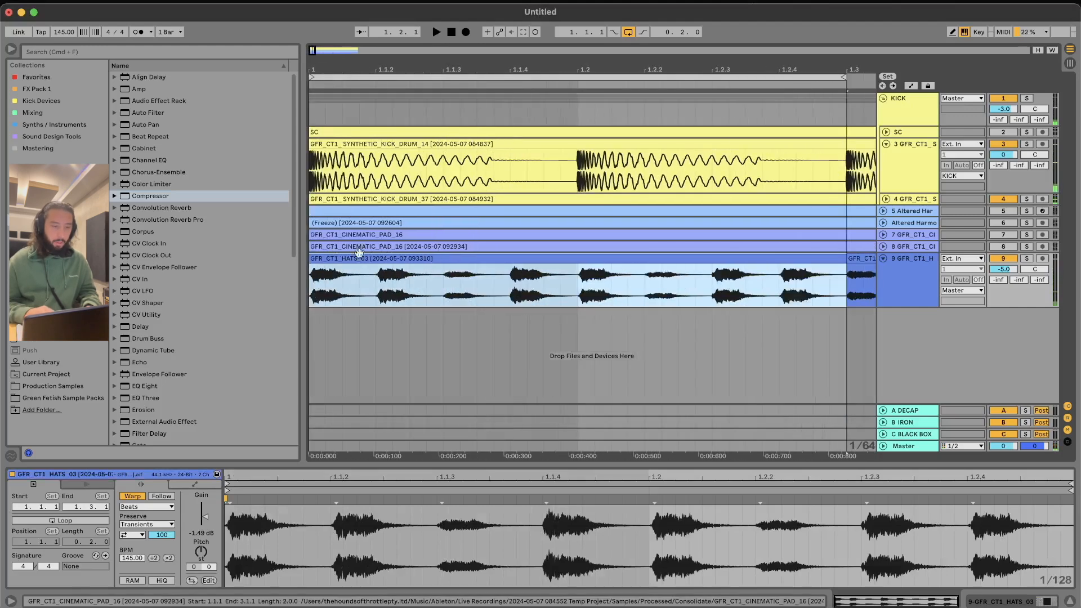
Compare the start of the hat hit at 1.2.1 with the kick transient across the tracks
click(586, 276)
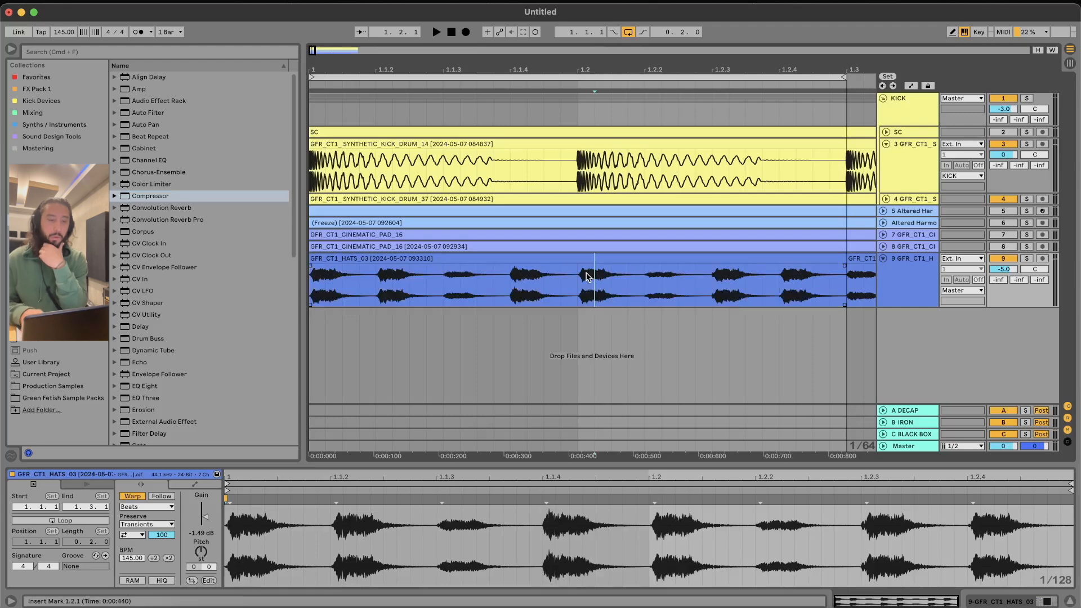
click(578, 287)
scroll(578, 287, up, 5)
mouse_move(578, 287)
mouse_down()
mouse_move(601, 286)
mouse_move(600, 115)
mouse_up()
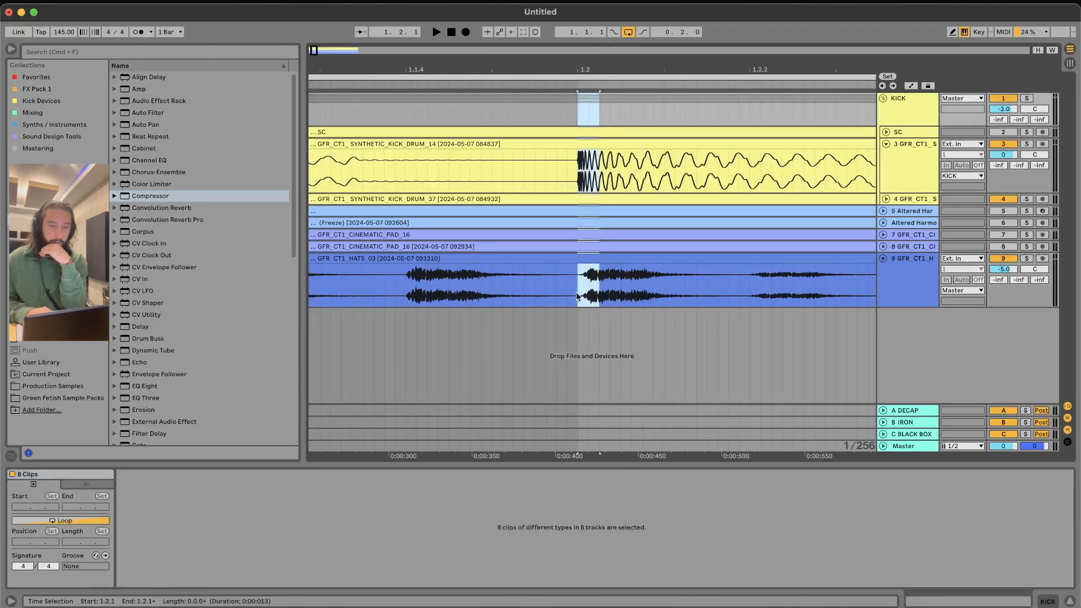
click(576, 291)
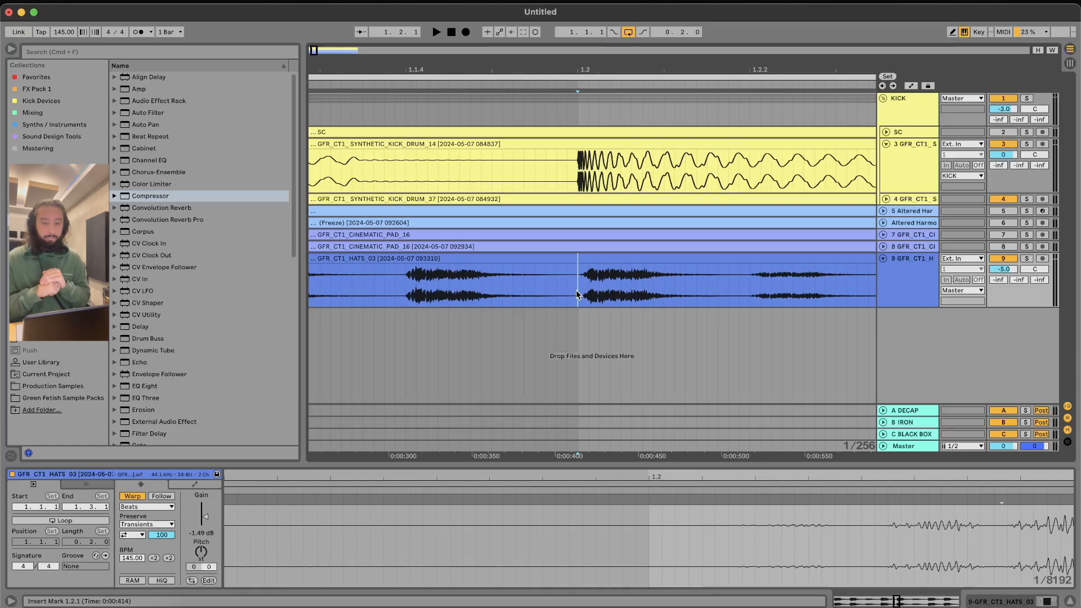
Highlight the hat hit at 1.2.1 in the consolidated clip and fold the hats track
scroll(576, 290, down, 5)
click(518, 288)
click(413, 279)
key(plus)
key(plus)
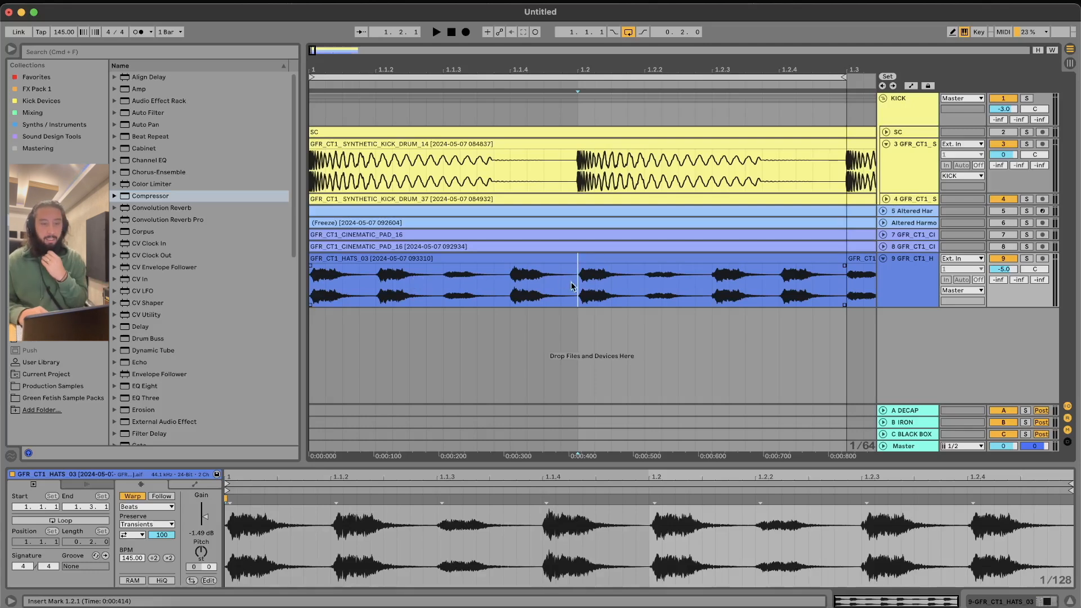
drag(584, 288, 609, 290)
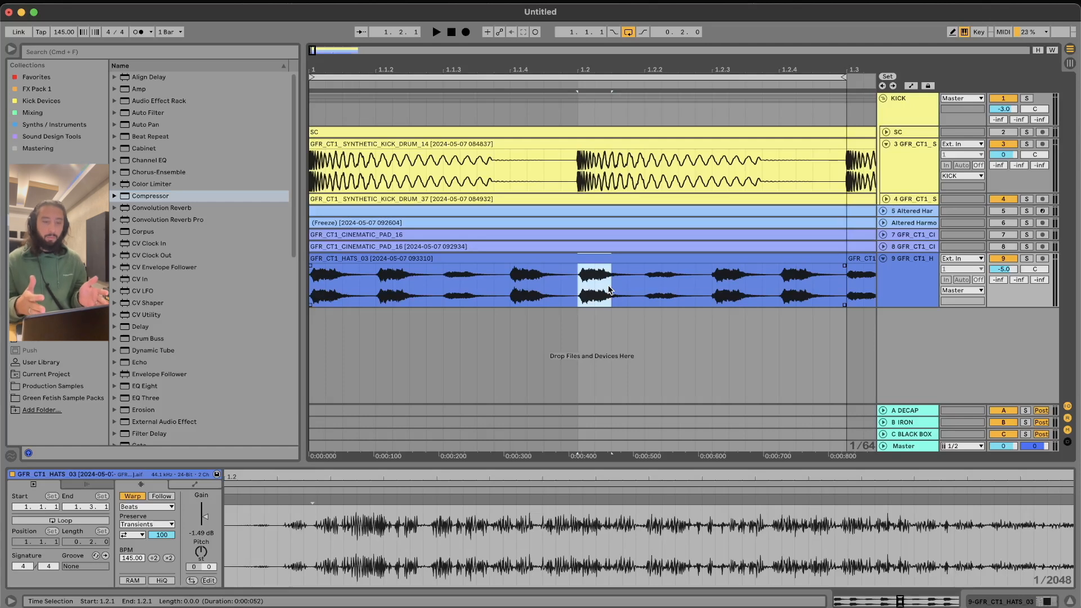
click(883, 258)
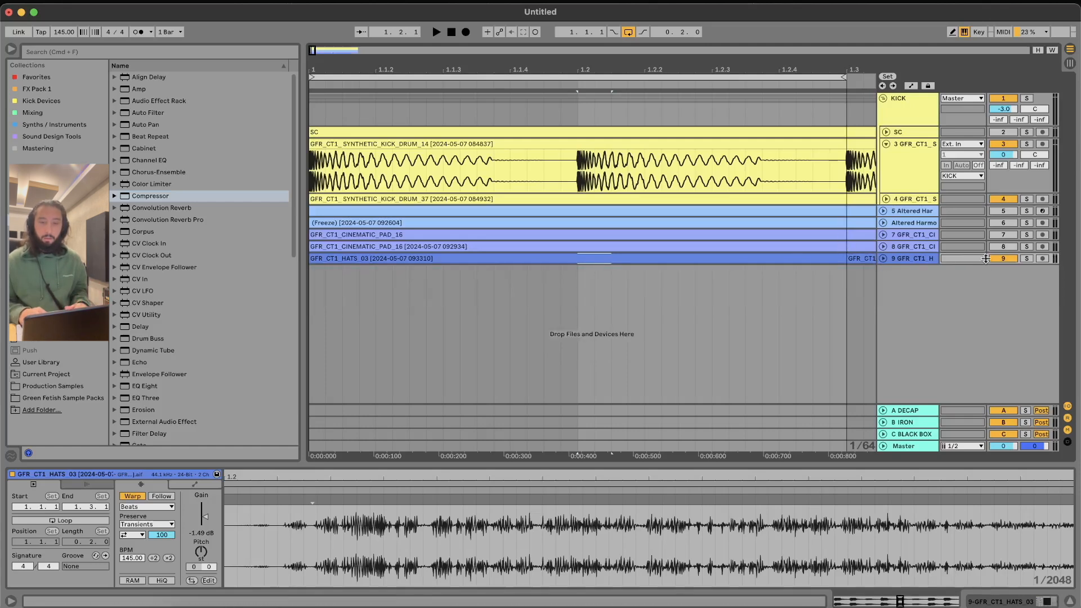